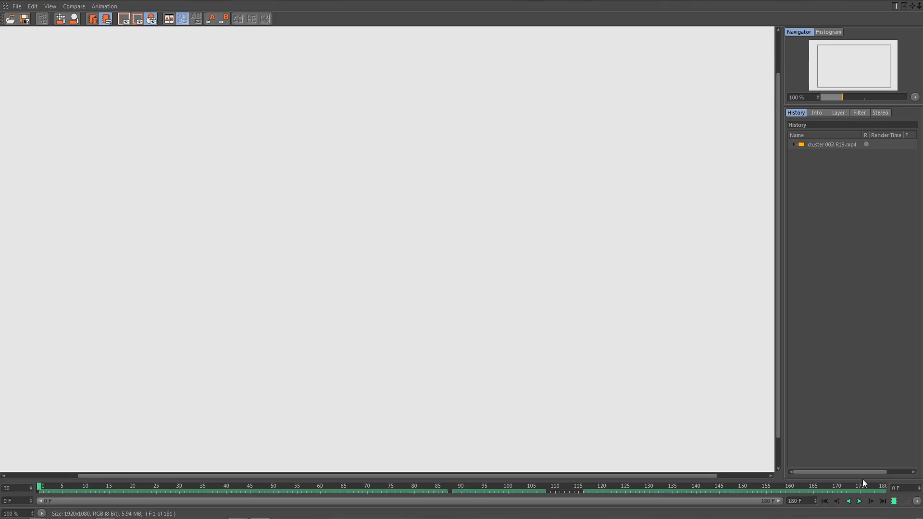
# - Play the rendered cluster animation in the Picture Viewer and stop it again
pyautogui.click(859, 501)
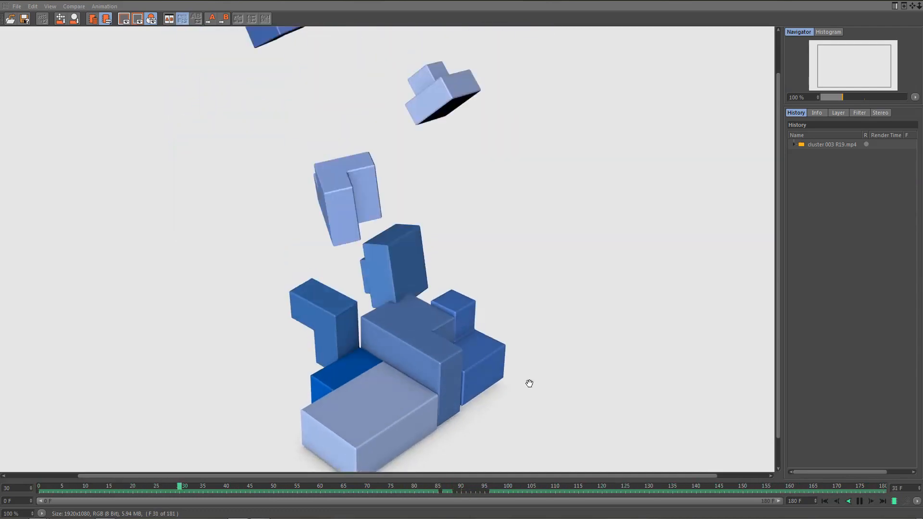
pyautogui.click(860, 501)
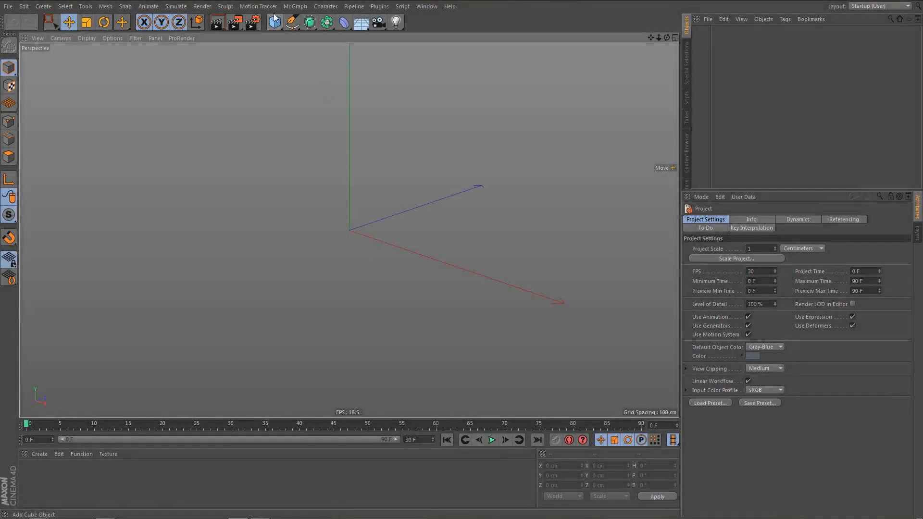
# - Add a cube and place it inside a new Voronoi Fracture object
pyautogui.moveTo(275, 19); pyautogui.dragTo(369, 33)
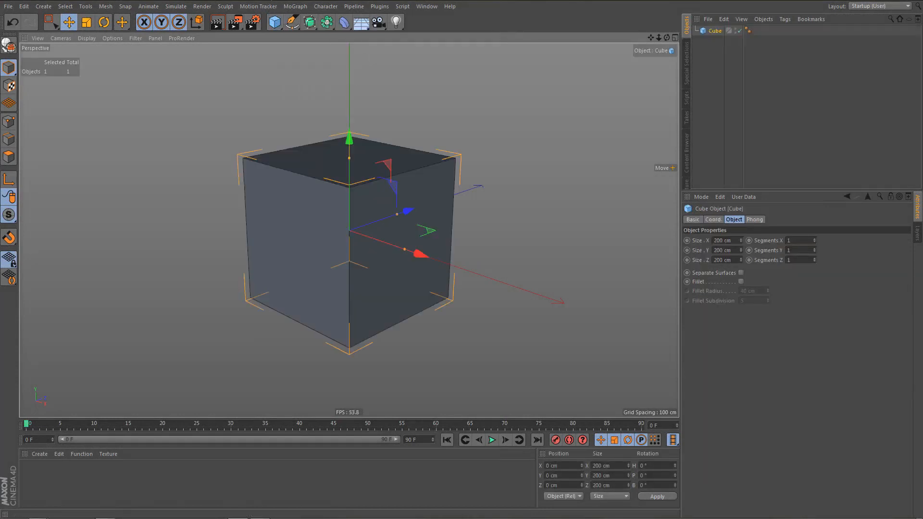
pyautogui.click(295, 8)
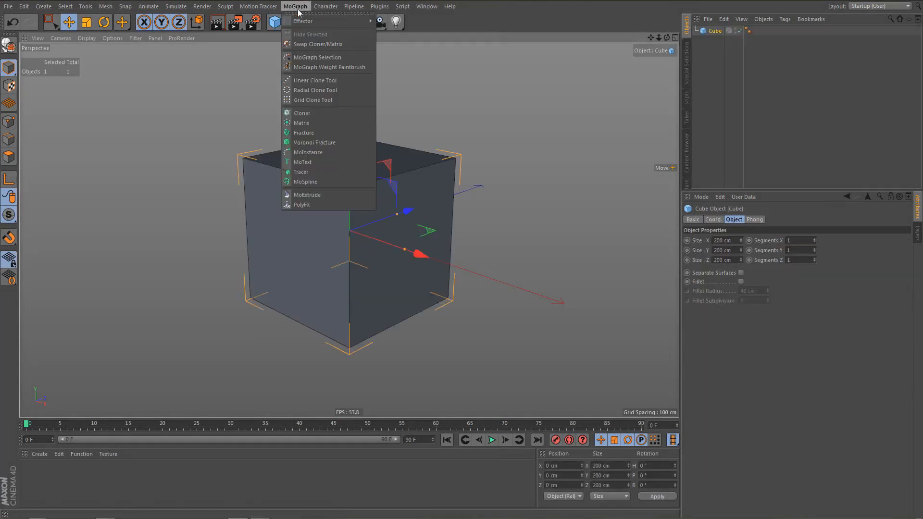
pyautogui.click(312, 143)
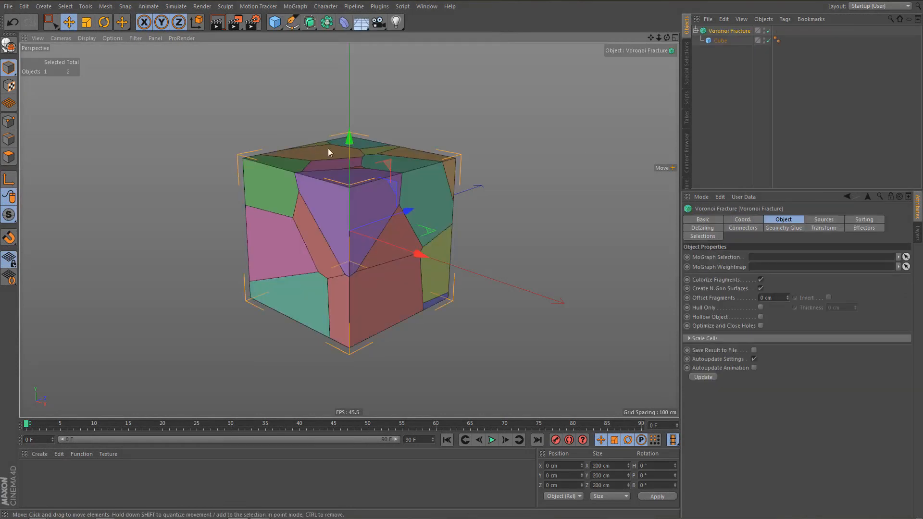
# - Turn off Colorize Fragments on the Voronoi Fracture and delete its default Point Generator - Distribution source
pyautogui.click(761, 279)
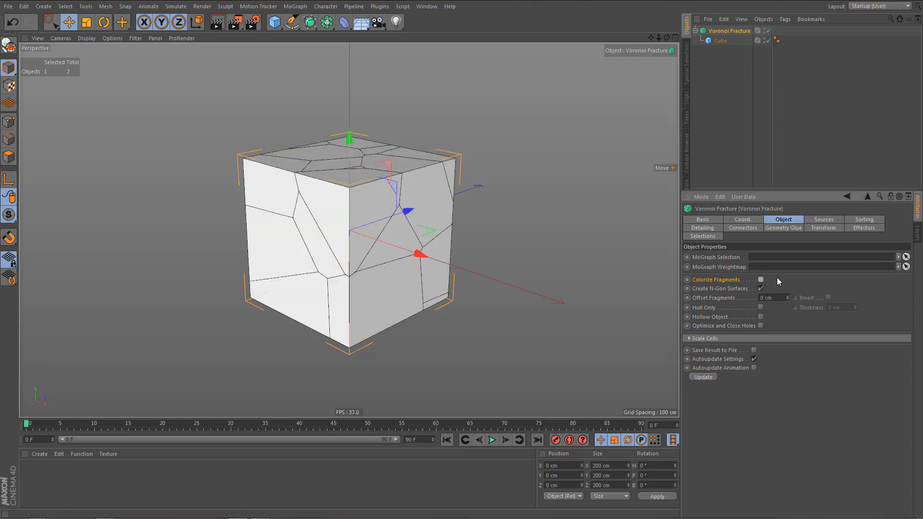
pyautogui.click(824, 220)
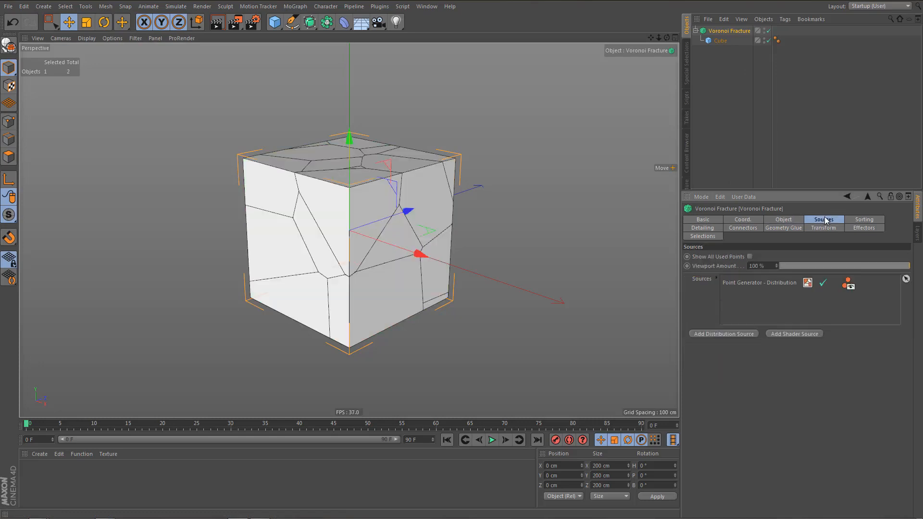
pyautogui.click(751, 282)
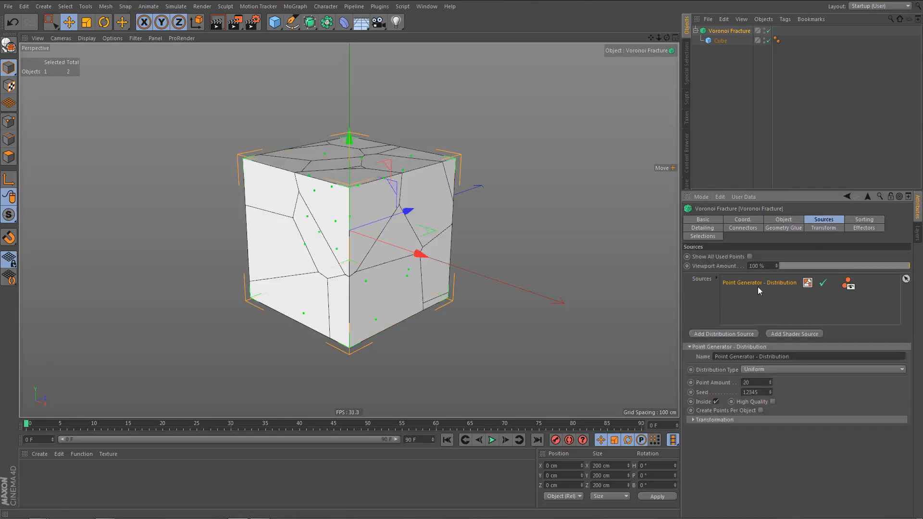
pyautogui.press('Delete')
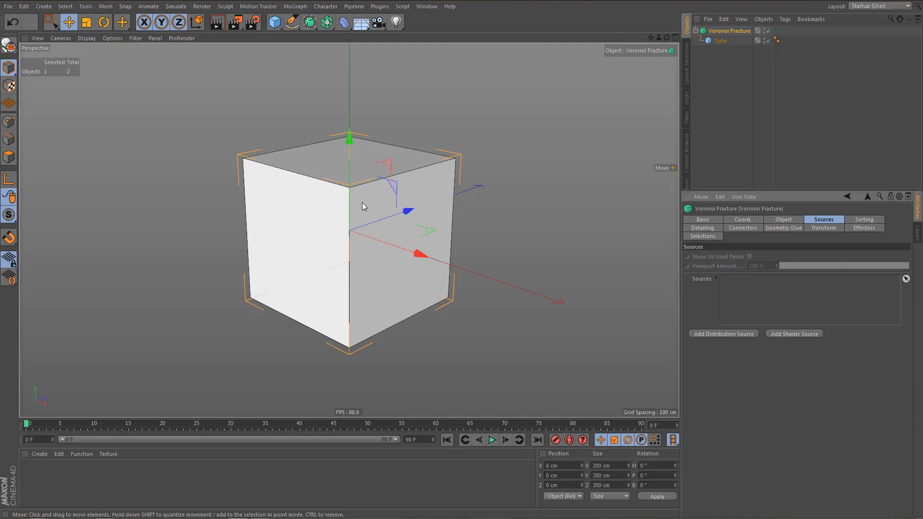
# - Add a Matrix object with a 7 × 7 × 7 grid count and assign it as the Voronoi Fracture's source
pyautogui.click(295, 6)
pyautogui.click(332, 124)
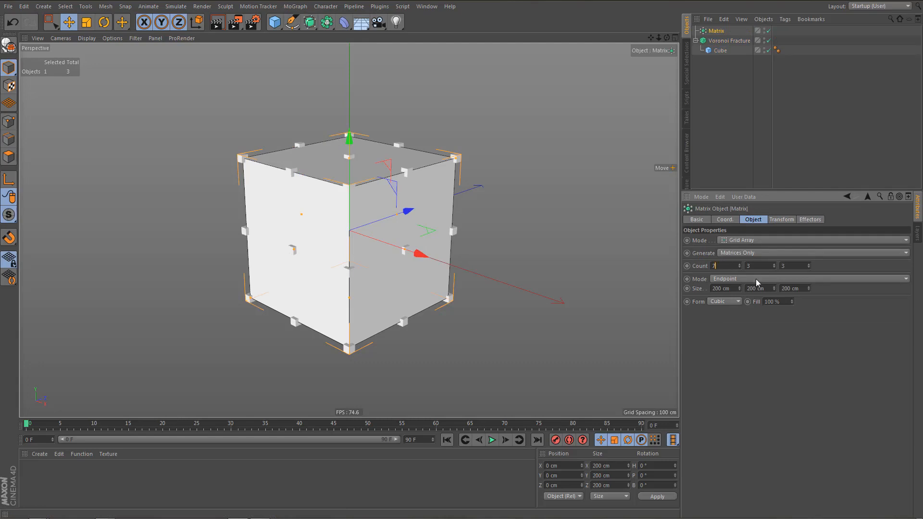
pyautogui.write('7')
pyautogui.press('Tab')
pyautogui.write('7')
pyautogui.press('Tab')
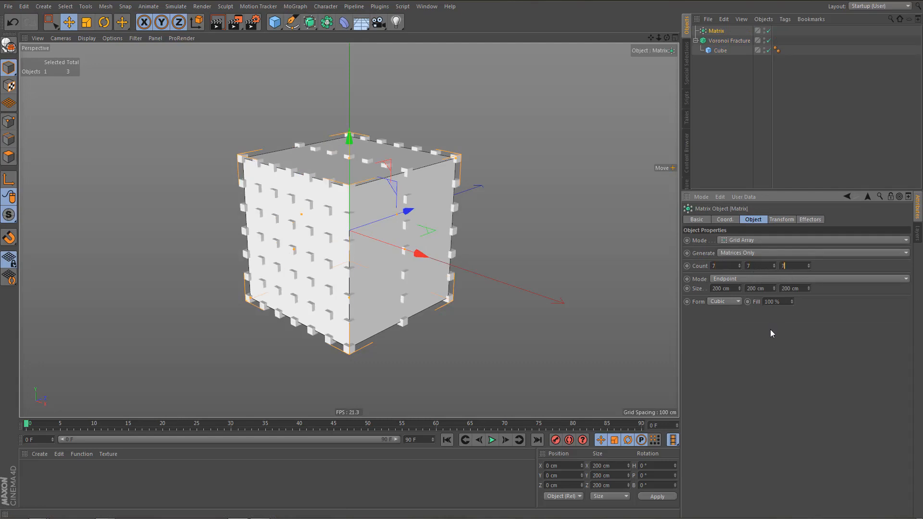
pyautogui.write('7')
pyautogui.press('Return')
pyautogui.click(734, 41)
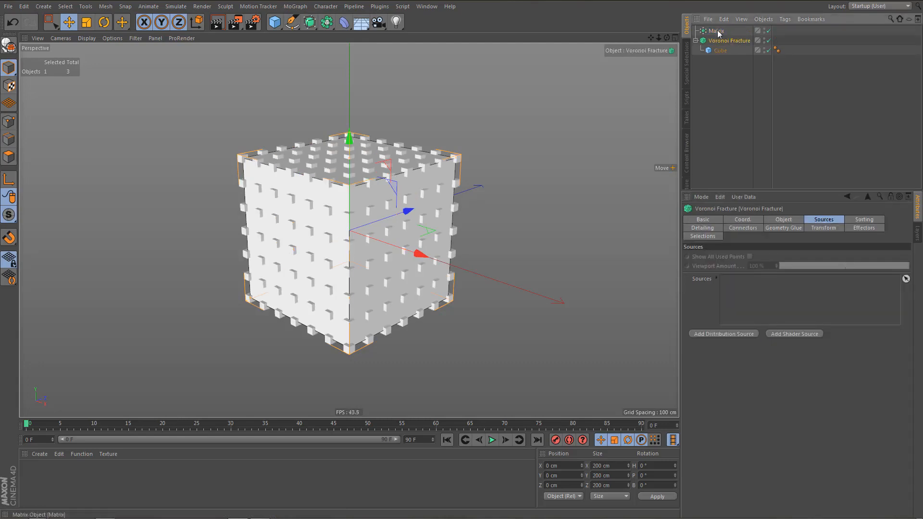
pyautogui.moveTo(717, 31); pyautogui.dragTo(780, 301)
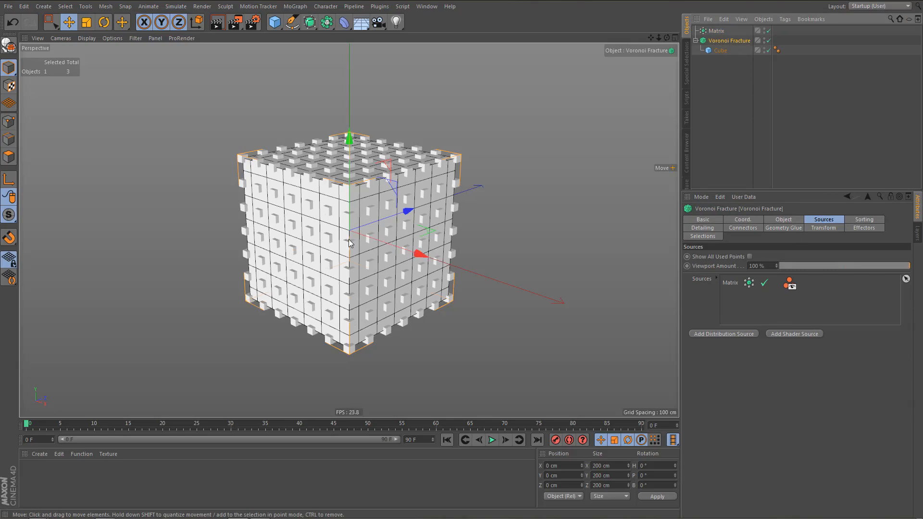
# - In the front view, scale the Matrix grid uniformly to 170.822 cm so the outer cells match the inner ones, and return to the perspective view
pyautogui.middleClick(536, 331)
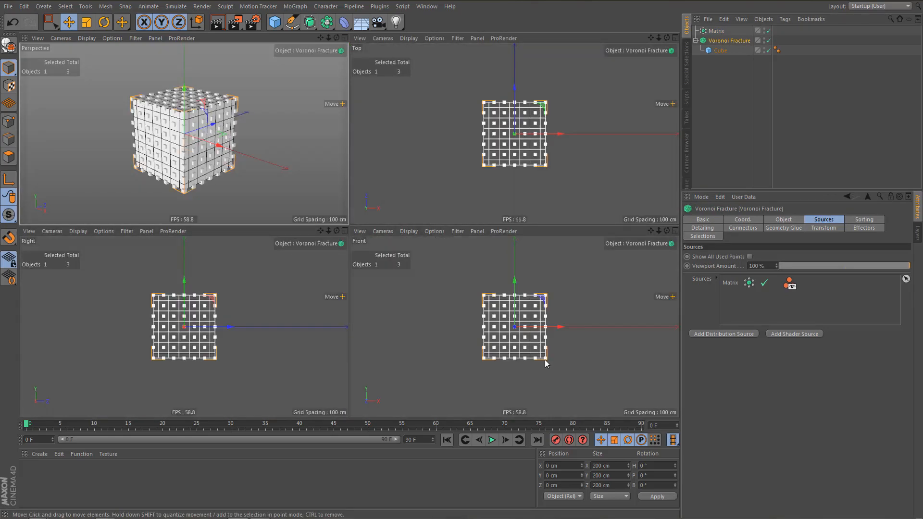
pyautogui.middleClick(544, 359)
pyautogui.scroll(3, 341, 236)
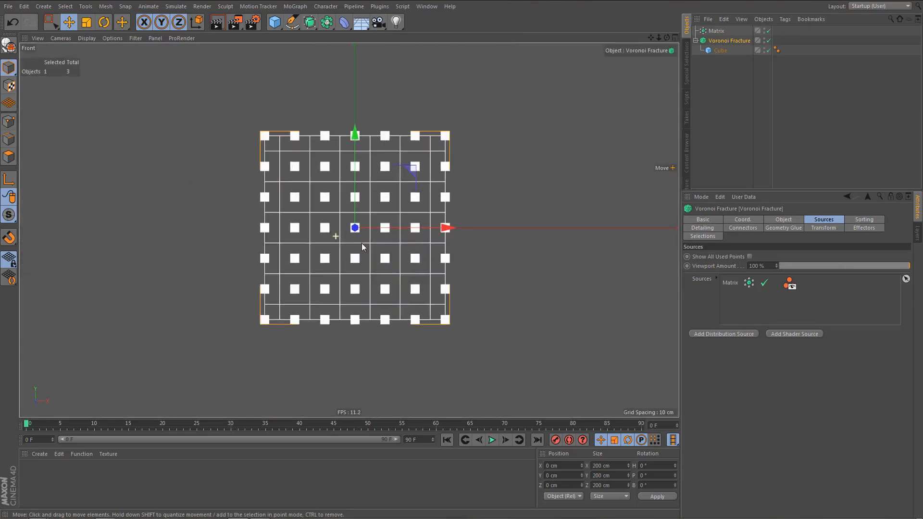
pyautogui.scroll(2, 414, 247)
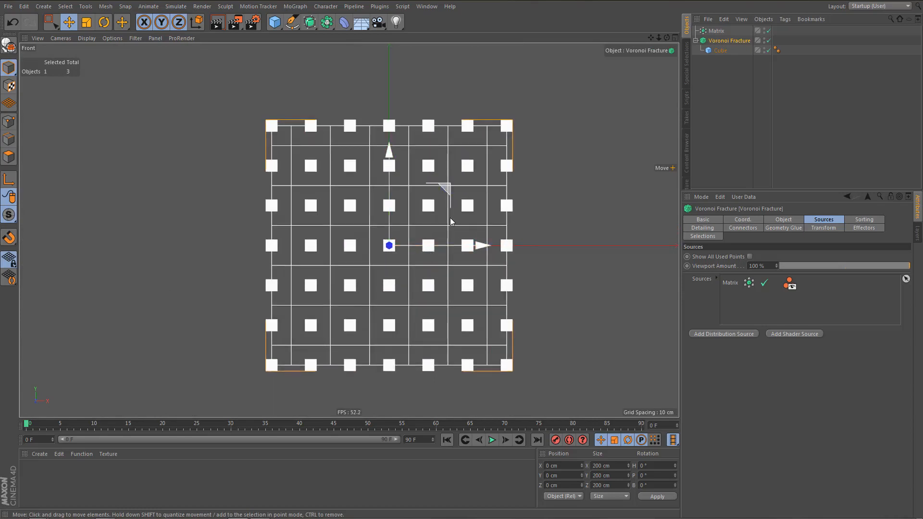
pyautogui.press('t')
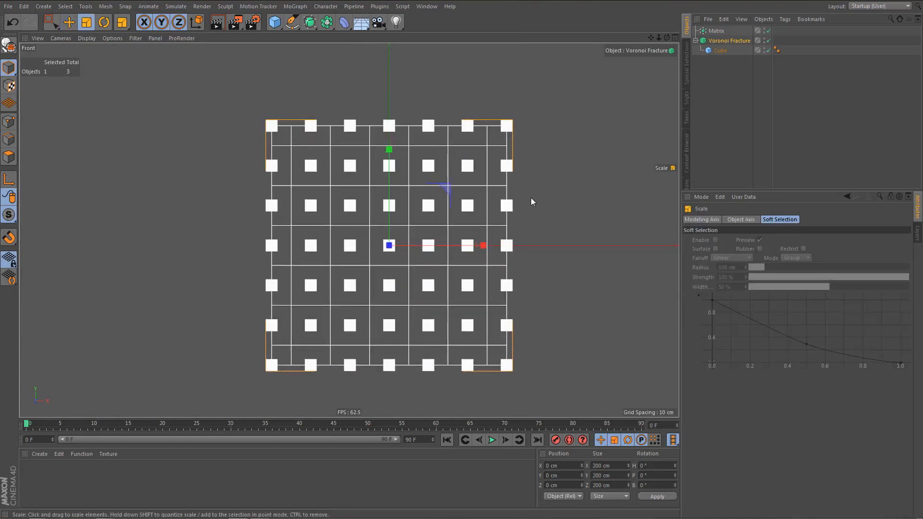
pyautogui.scroll(2, 500, 185)
pyautogui.moveTo(542, 199); pyautogui.dragTo(521, 218)
pyautogui.hotkey('ctrl', 'z')
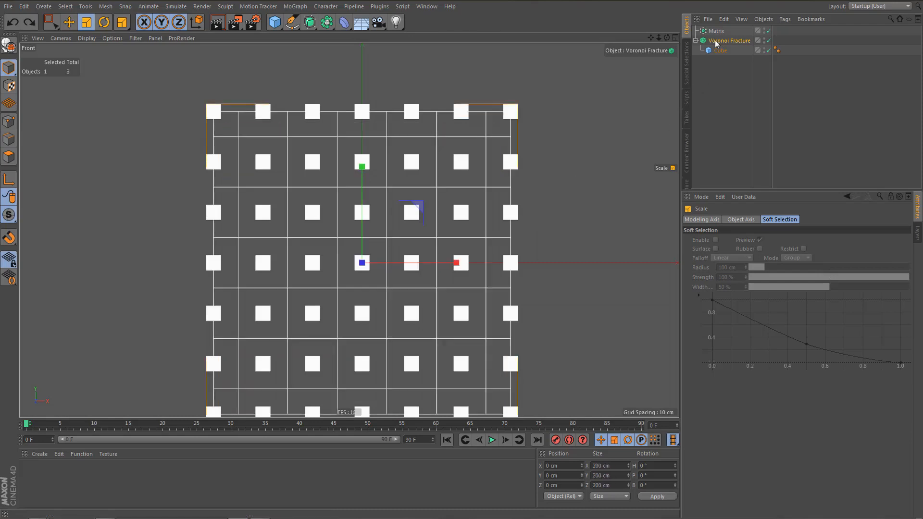
pyautogui.click(718, 30)
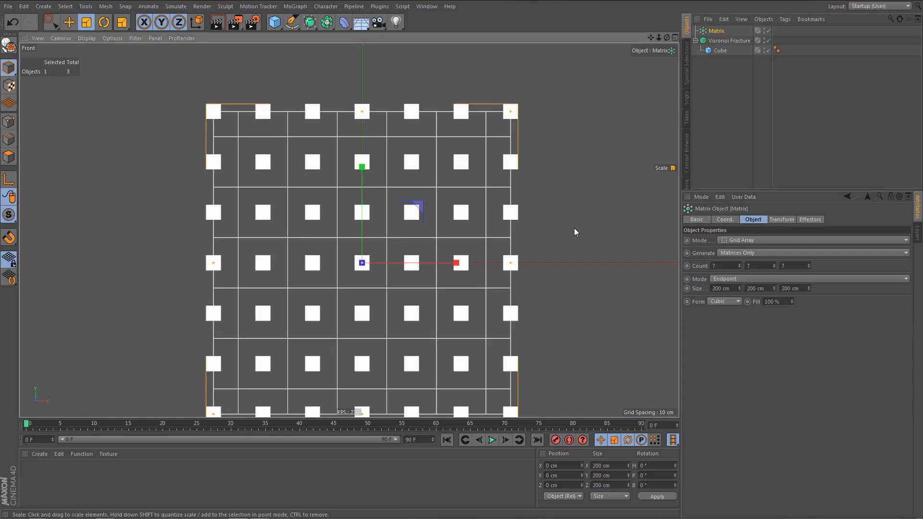
pyautogui.moveTo(574, 228); pyautogui.dragTo(521, 242)
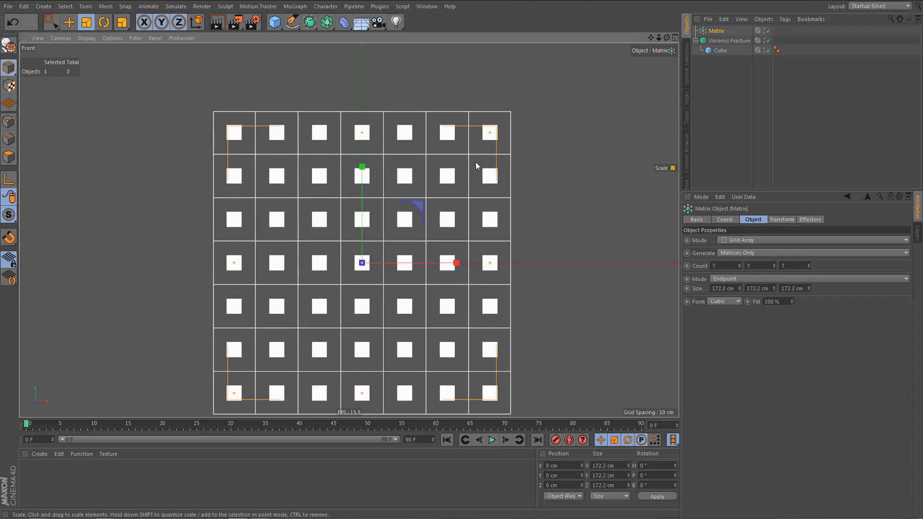
pyautogui.moveTo(579, 211); pyautogui.dragTo(576, 213)
pyautogui.press('F1')
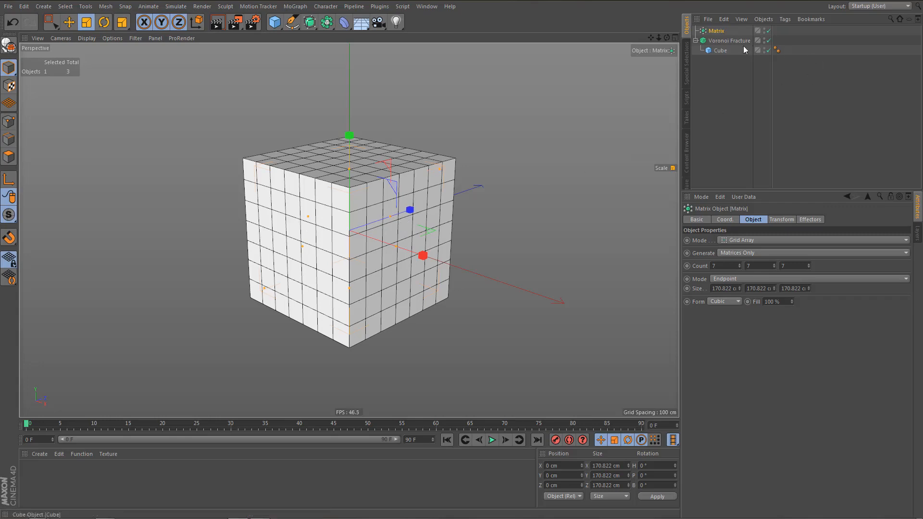
# - Enable Geometry Glue on the Voronoi Fracture and set its glue type to Cluster
pyautogui.click(730, 40)
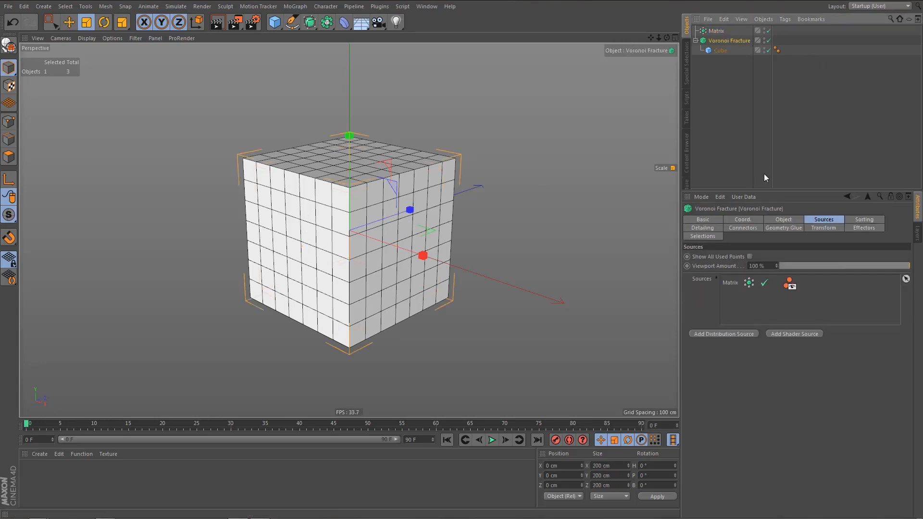
pyautogui.click(784, 228)
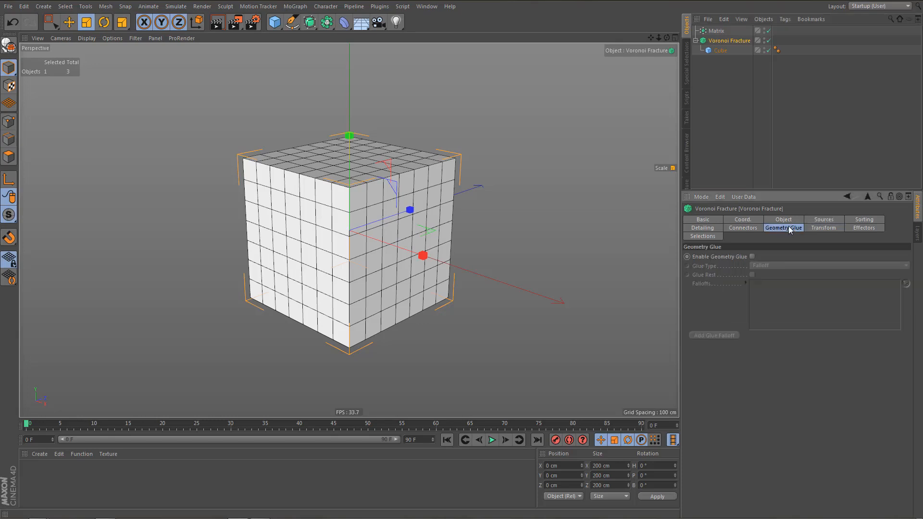
pyautogui.click(753, 257)
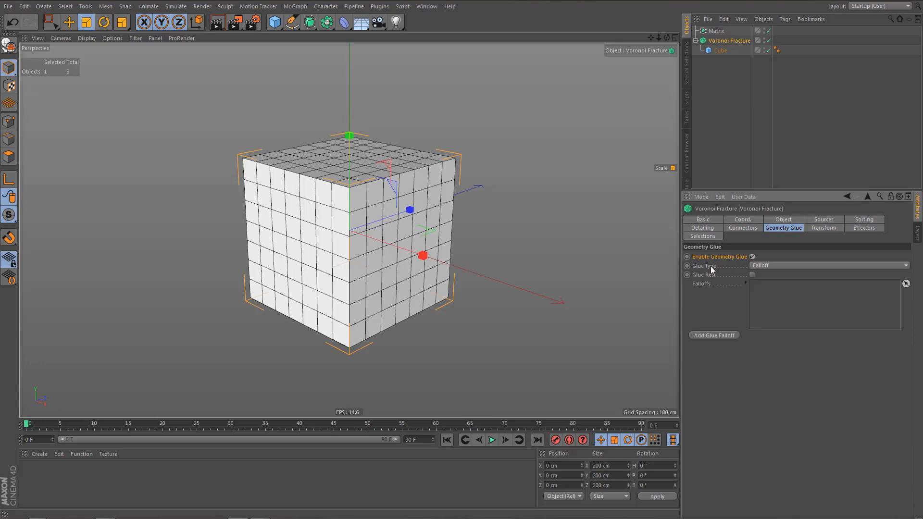
pyautogui.click(762, 266)
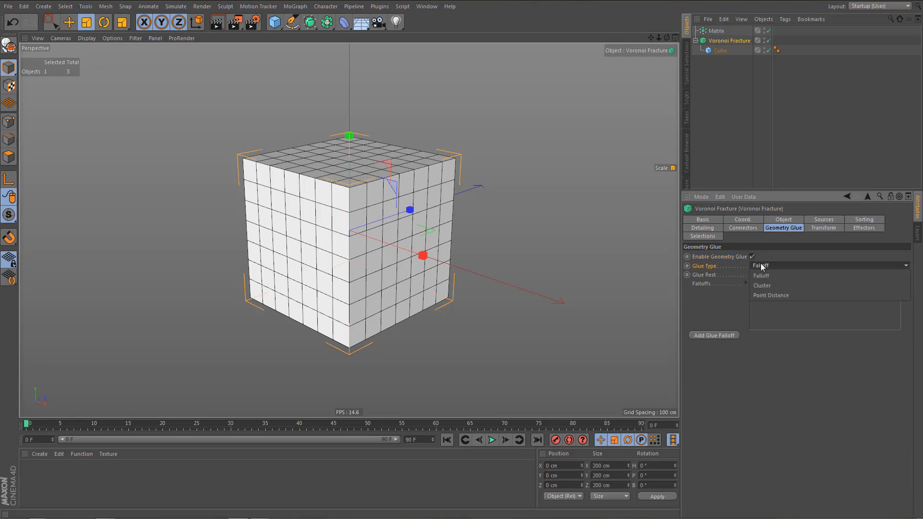
pyautogui.click(777, 286)
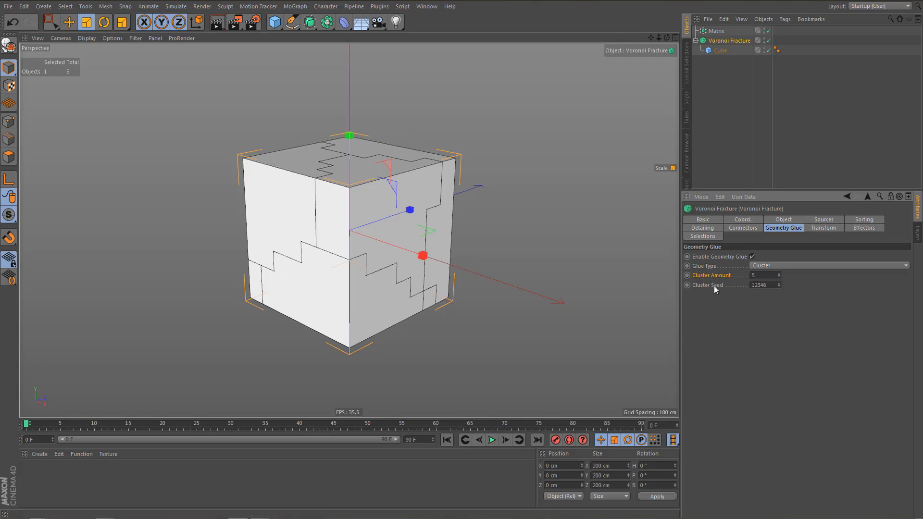
# - Set the Voronoi Fracture's cluster amount to 60 and its cluster seed to 12333
pyautogui.moveTo(761, 276); pyautogui.dragTo(716, 286)
pyautogui.write('60')
pyautogui.press('Return')
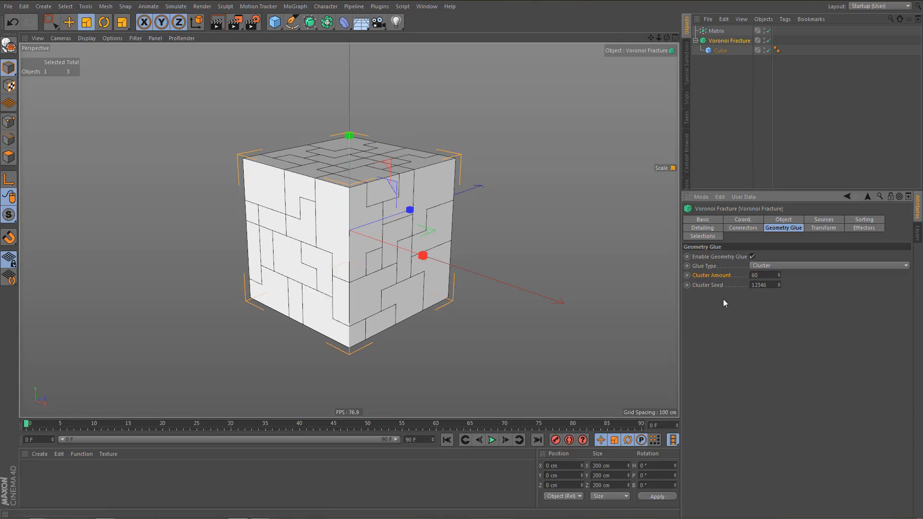
pyautogui.moveTo(772, 286); pyautogui.dragTo(705, 298)
pyautogui.write('12333')
pyautogui.press('Return')
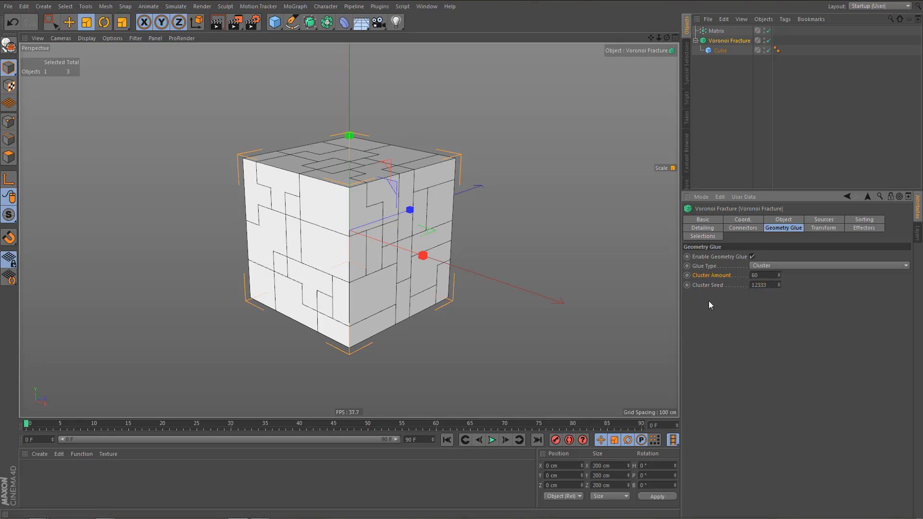
pyautogui.hotkey('ctrl', 'r')
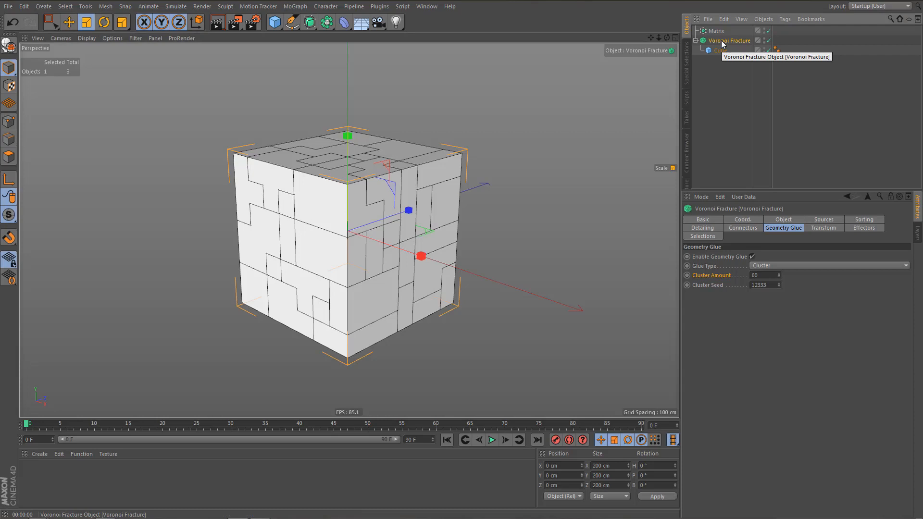
# - Group the Voronoi Fracture under a null and name the null Voronoi Fracture
pyautogui.hotkey('alt', 'g')
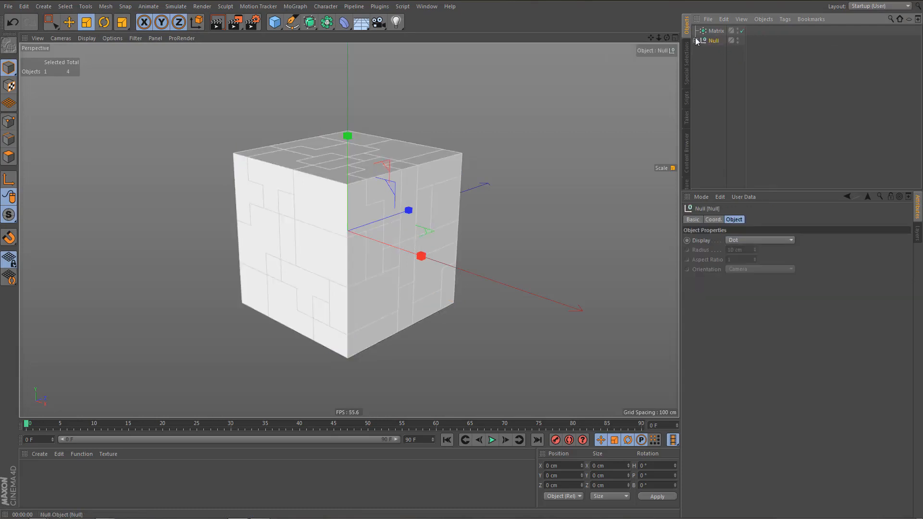
pyautogui.click(695, 40)
pyautogui.doubleClick(725, 51)
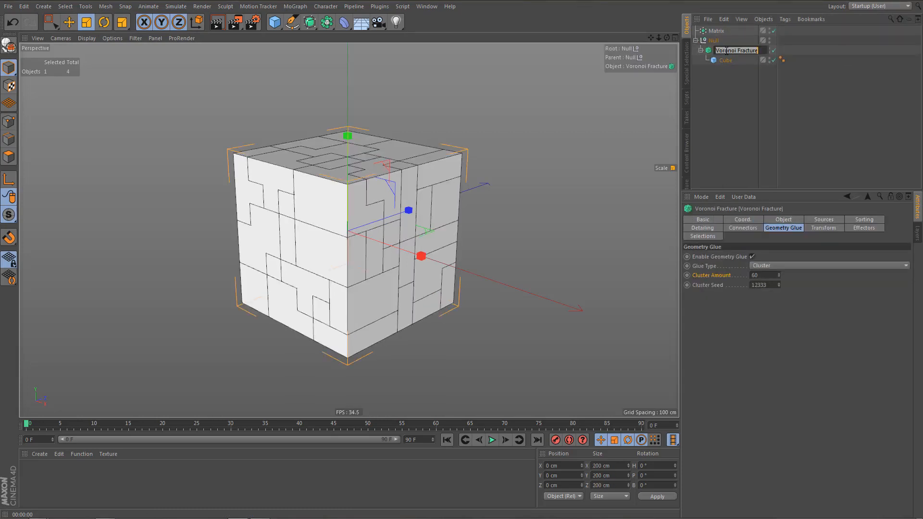
pyautogui.press('Up')
pyautogui.write('Voronoi Fracture')
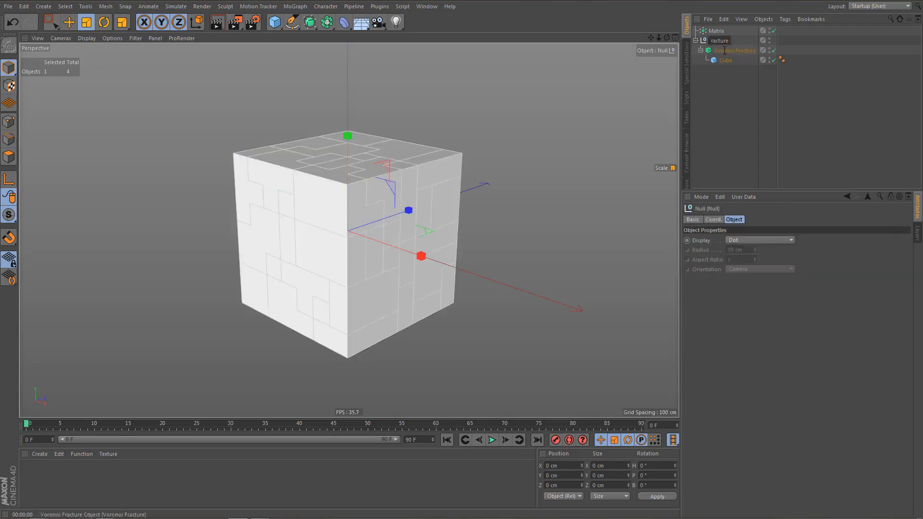
# - Rename the Matrix object to Matrix Fracture Source
pyautogui.press('Up')
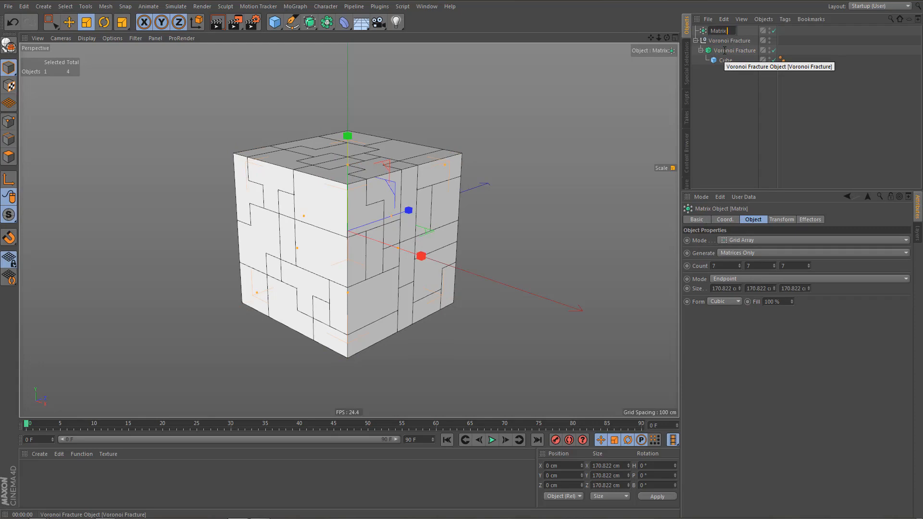
pyautogui.hotkey('ctrl', 'v')
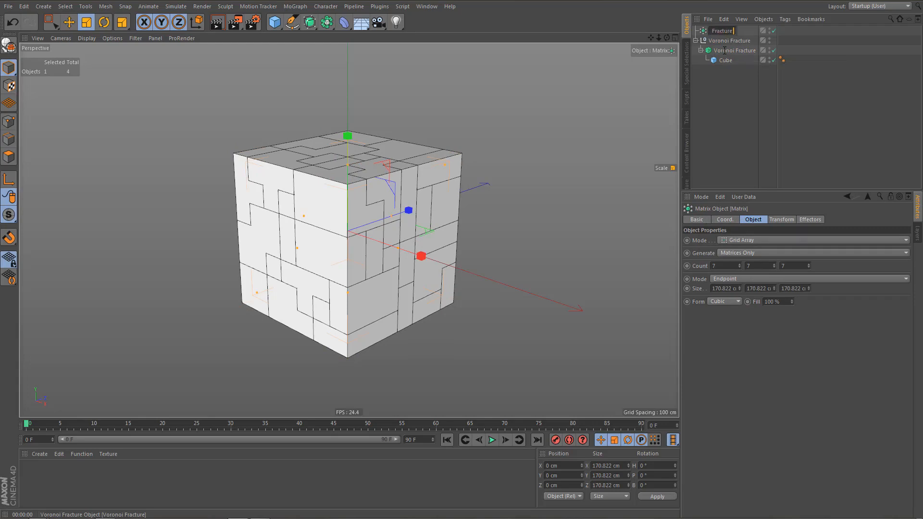
pyautogui.write('Source')
pyautogui.press('Return')
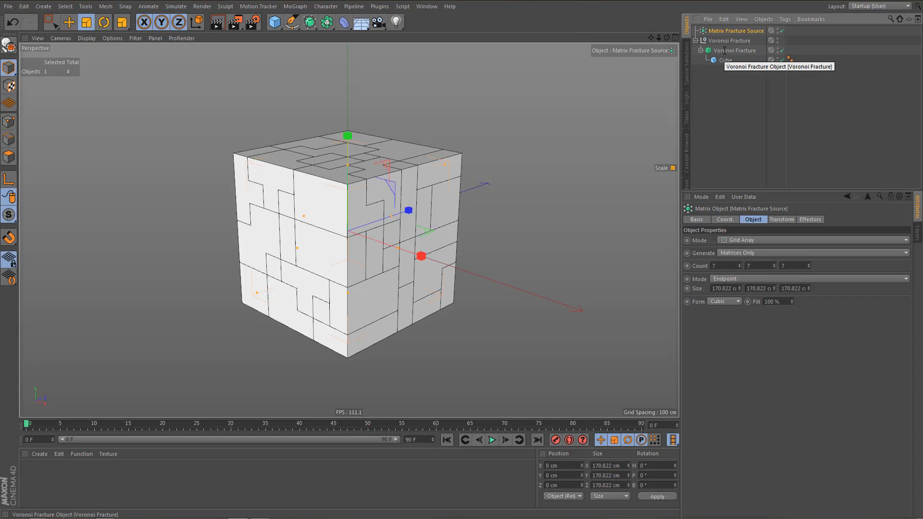
# - Hide the Matrix Fracture Source object in both the editor and the renderer
pyautogui.keyDown('alt'); pyautogui.click(777, 29); pyautogui.keyUp('alt')
pyautogui.keyDown('alt'); pyautogui.click(778, 30); pyautogui.keyUp('alt')
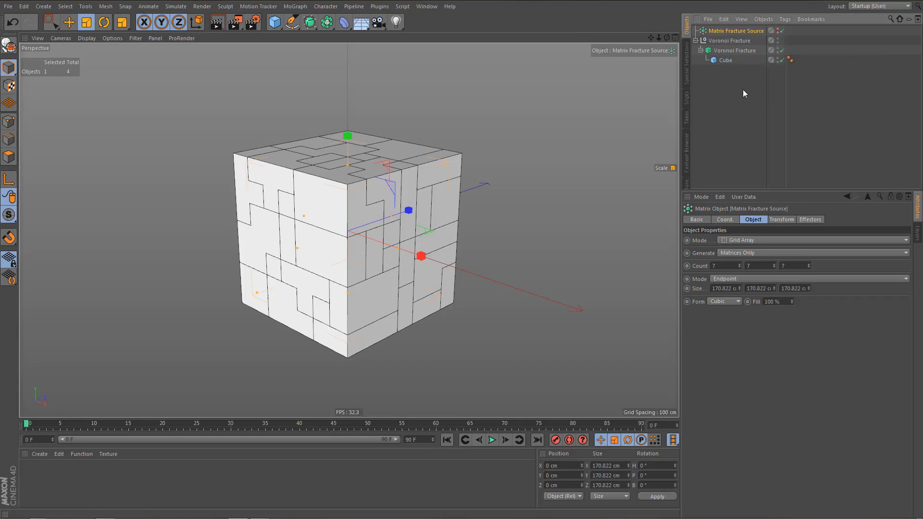
# - Add a Bevel deformer inside the Voronoi Fracture null and enable its Use Angle option
pyautogui.click(726, 40)
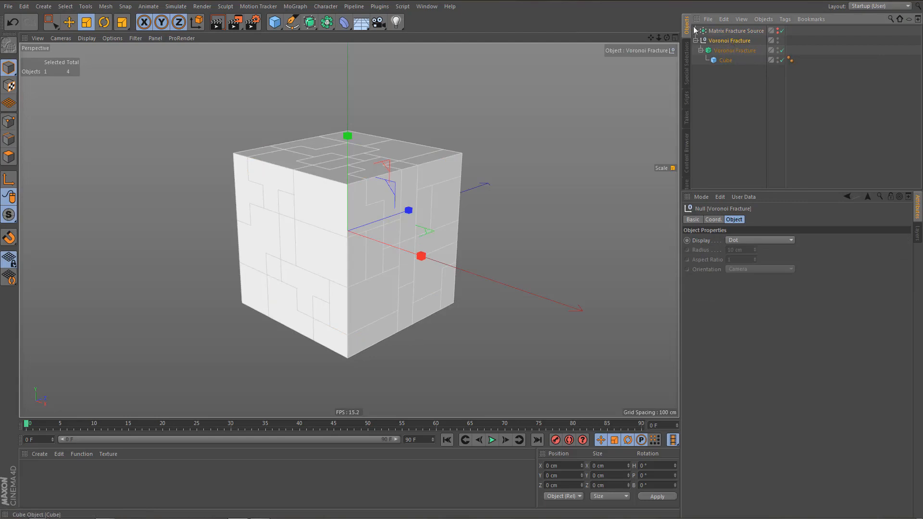
pyautogui.click(345, 25)
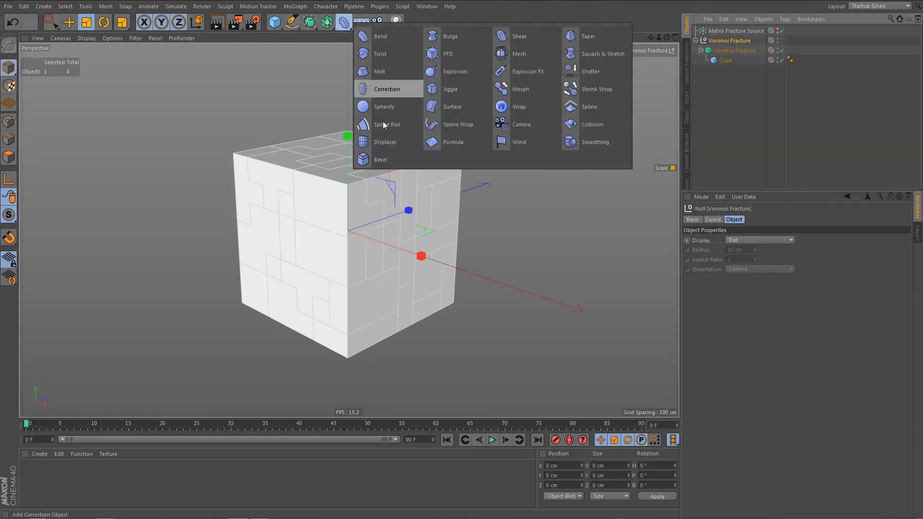
pyautogui.click(382, 160)
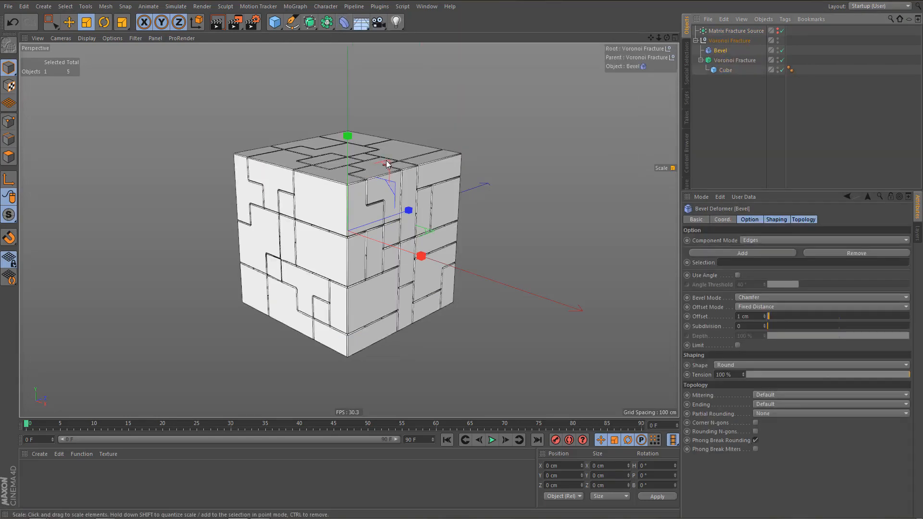
pyautogui.click(738, 275)
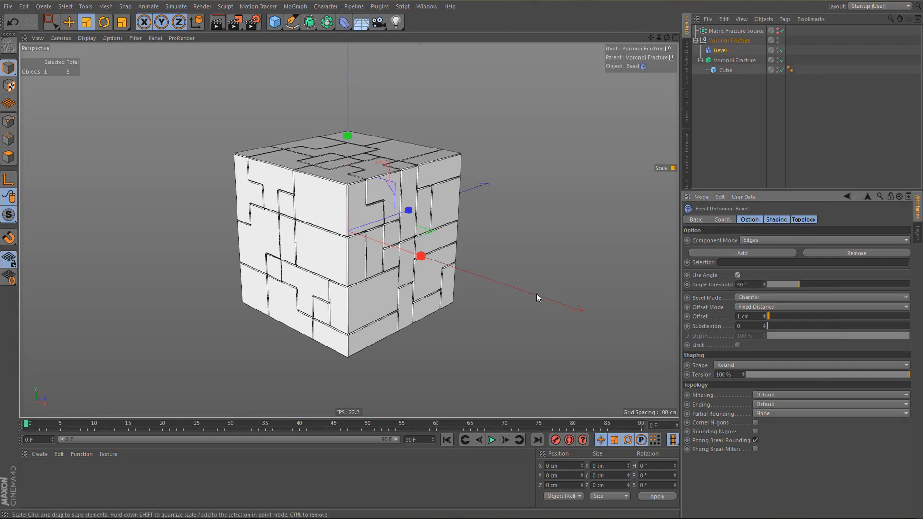
# - Add the Ambient Occlusion effect to the render settings and set its maximum ray length to 20 cm
pyautogui.hotkey('ctrl', 'b')
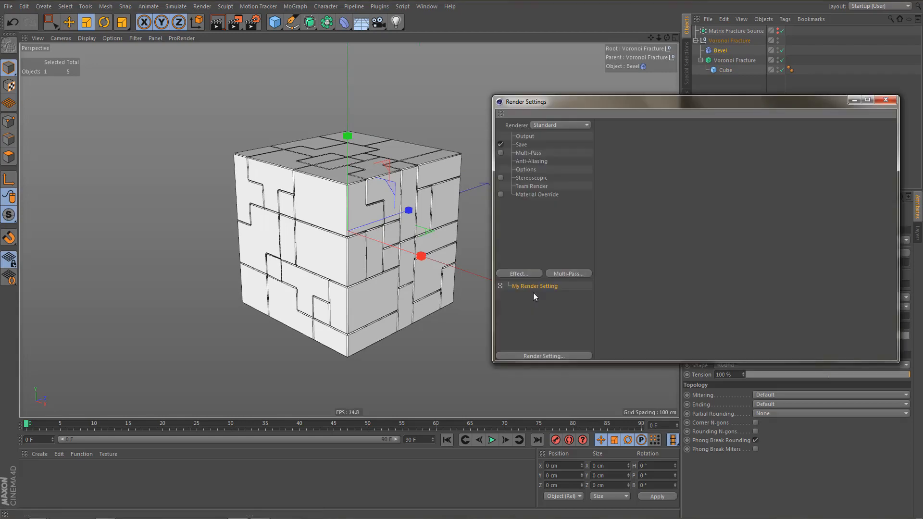
pyautogui.rightClick(541, 230)
pyautogui.click(570, 249)
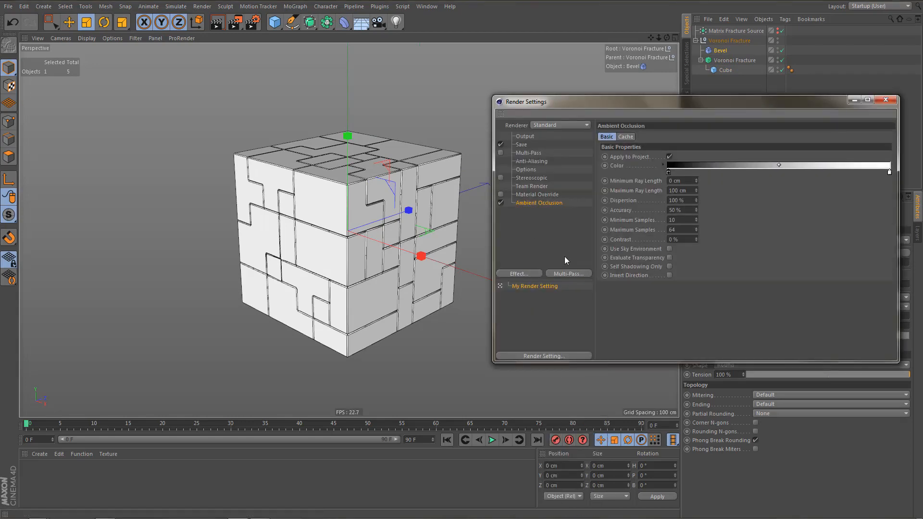
pyautogui.doubleClick(678, 191)
pyautogui.write('20')
pyautogui.press('Return')
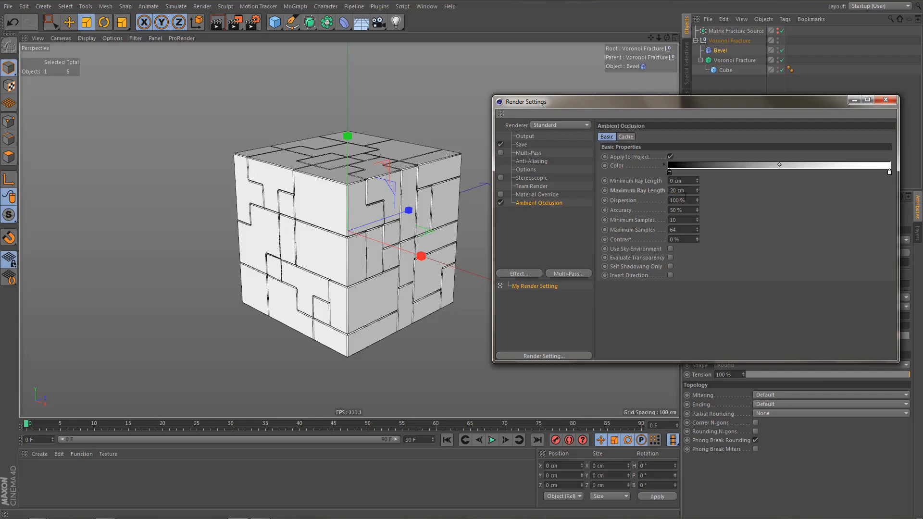
# - Change the Ambient Occlusion gradient's black knot to dark blue with H 210°, S 73% and V 33%, and close the render settings
pyautogui.doubleClick(670, 173)
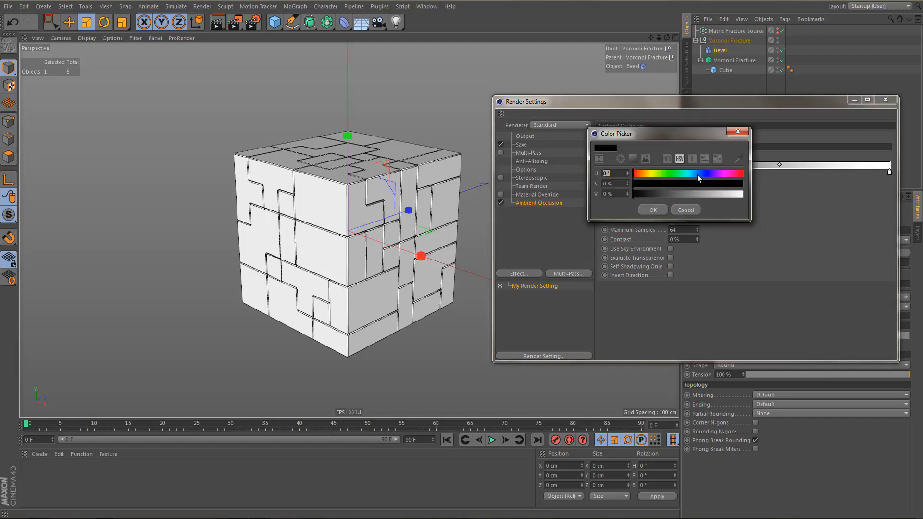
pyautogui.click(697, 173)
pyautogui.click(713, 183)
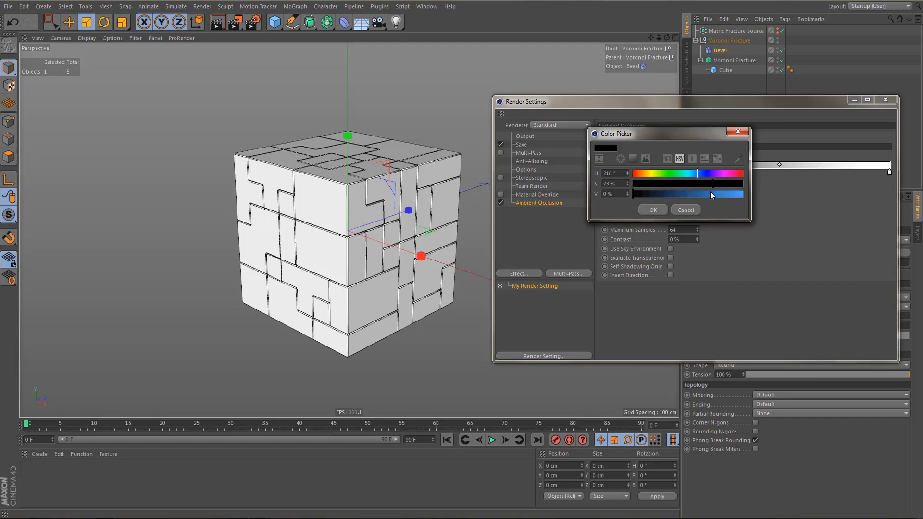
pyautogui.click(683, 194)
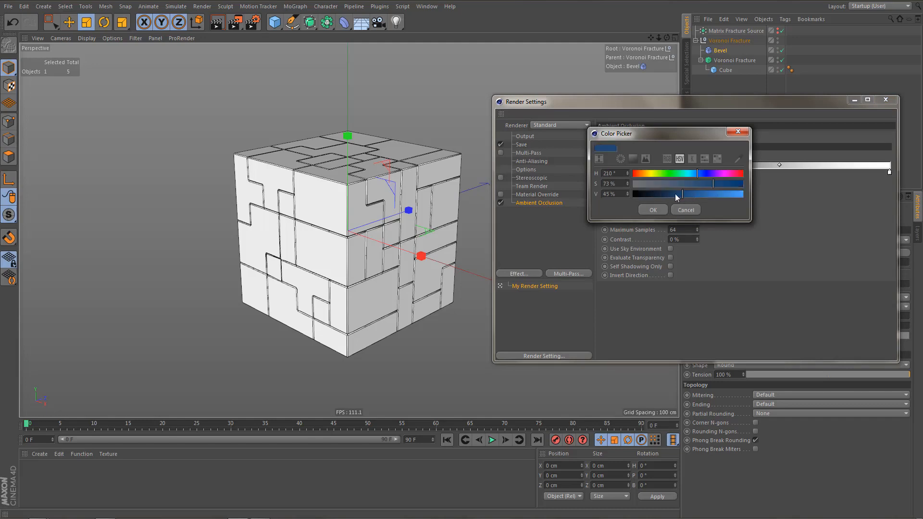
pyautogui.click(674, 194)
pyautogui.click(669, 195)
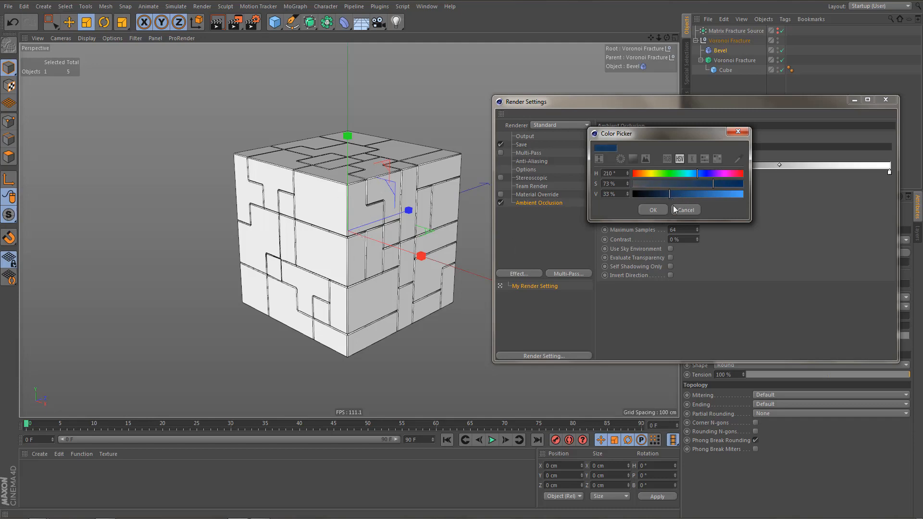
pyautogui.click(655, 210)
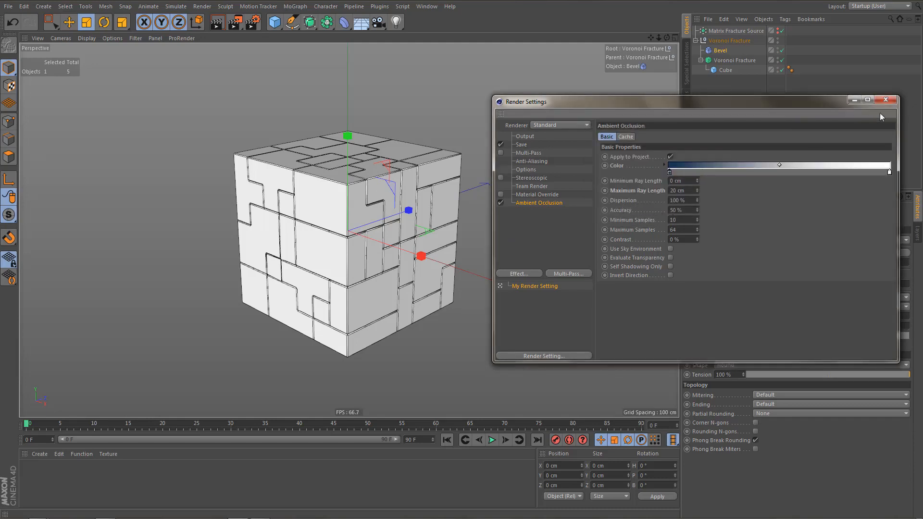
pyautogui.click(887, 100)
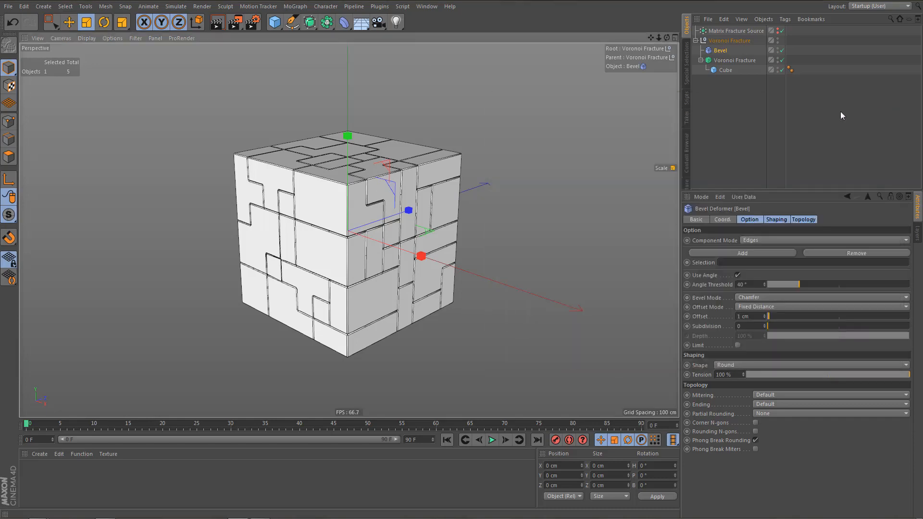
# - Add a Floor object and lower it to the underside of the fractured cube, at about Y -100 cm
pyautogui.click(361, 22)
pyautogui.middleClick(428, 231)
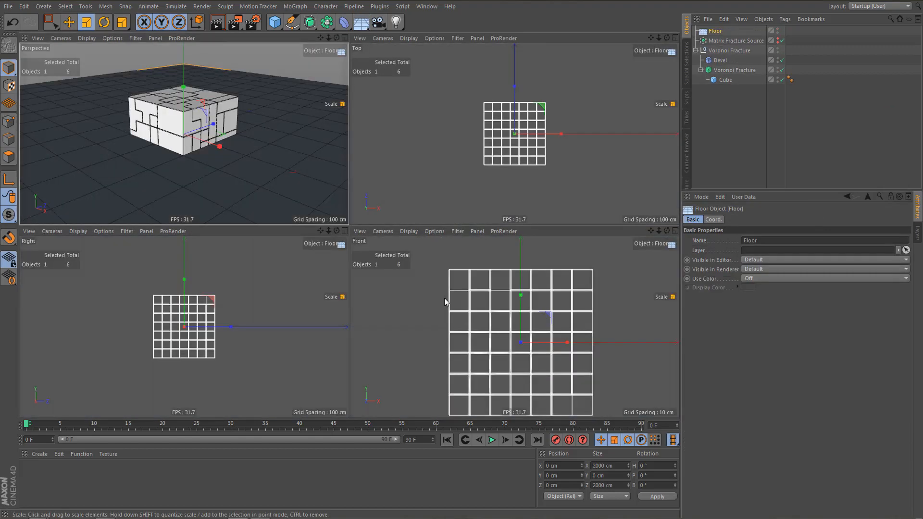
pyautogui.middleClick(444, 299)
pyautogui.scroll(1, 429, 305)
pyautogui.press('e')
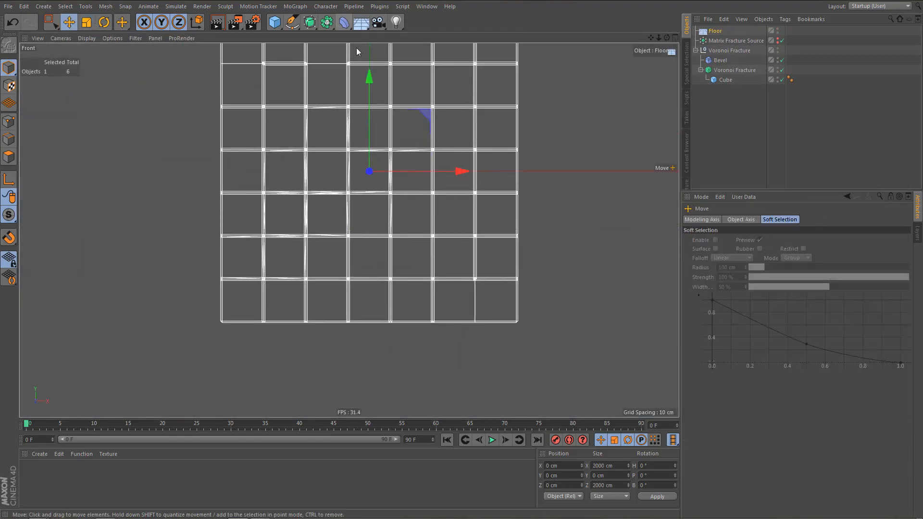
pyautogui.moveTo(369, 75); pyautogui.dragTo(375, 213)
pyautogui.scroll(5, 364, 239)
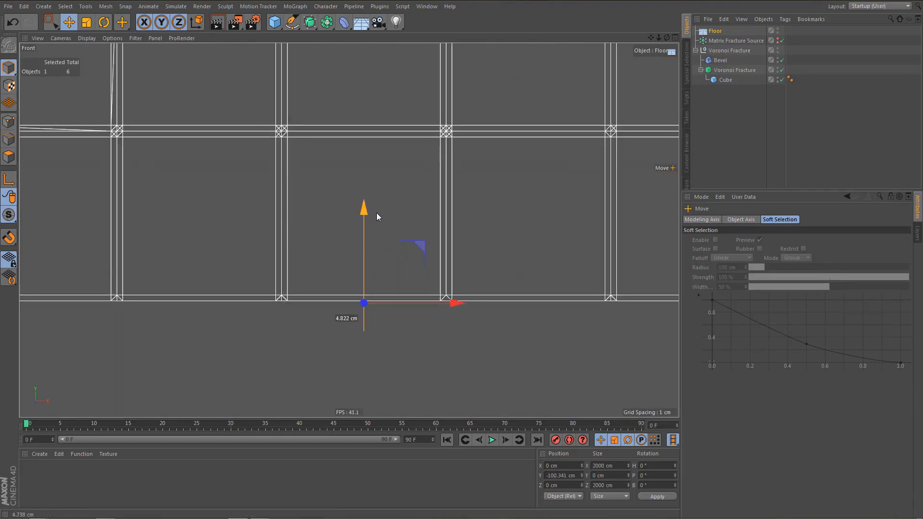
pyautogui.middleClick(380, 234)
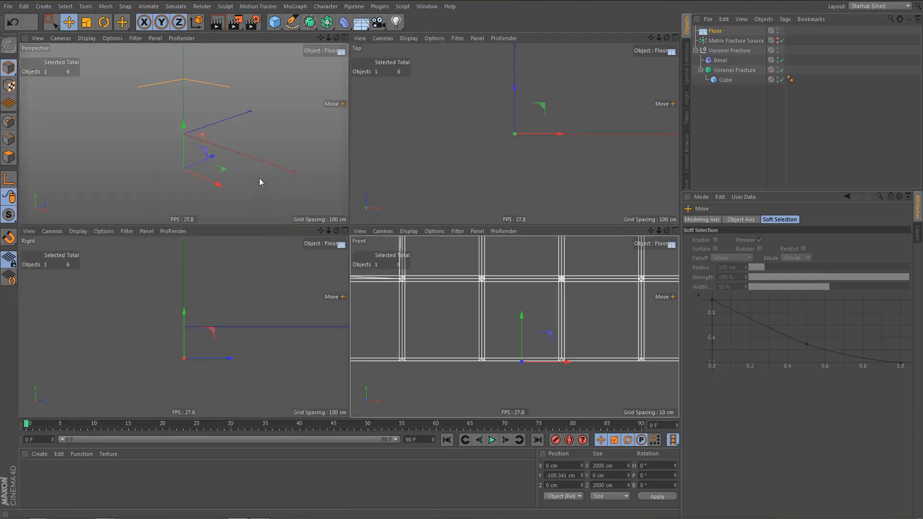
pyautogui.middleClick(259, 178)
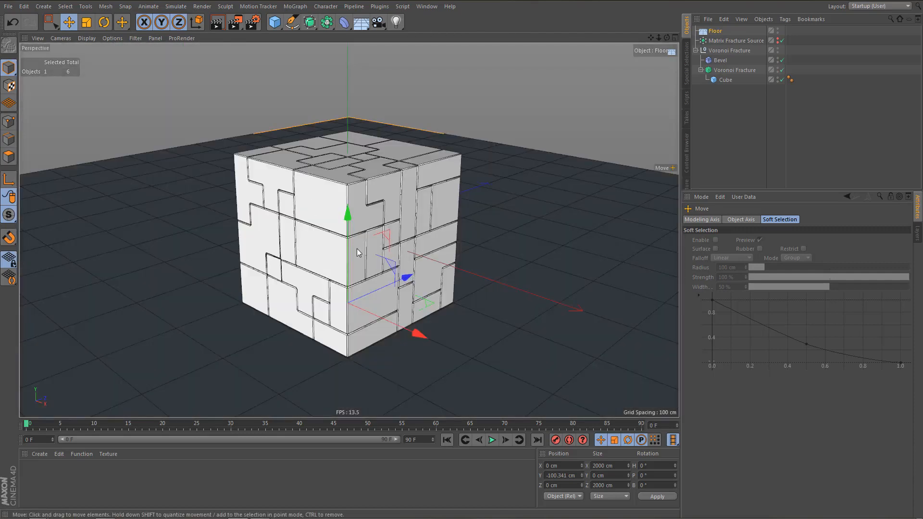
# - Create a material with Color and Reflectance disabled and Luminance enabled, with the luminance colour's V at 87%
pyautogui.doubleClick(36, 480)
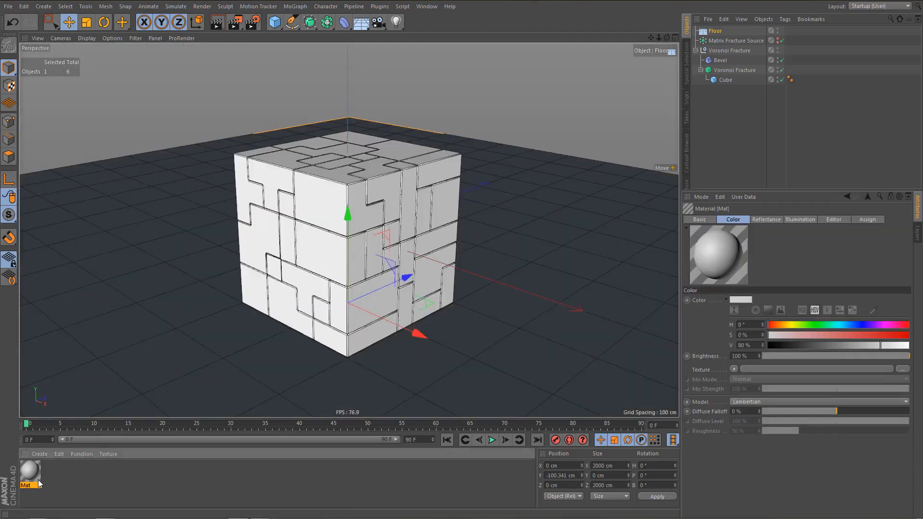
pyautogui.doubleClick(31, 472)
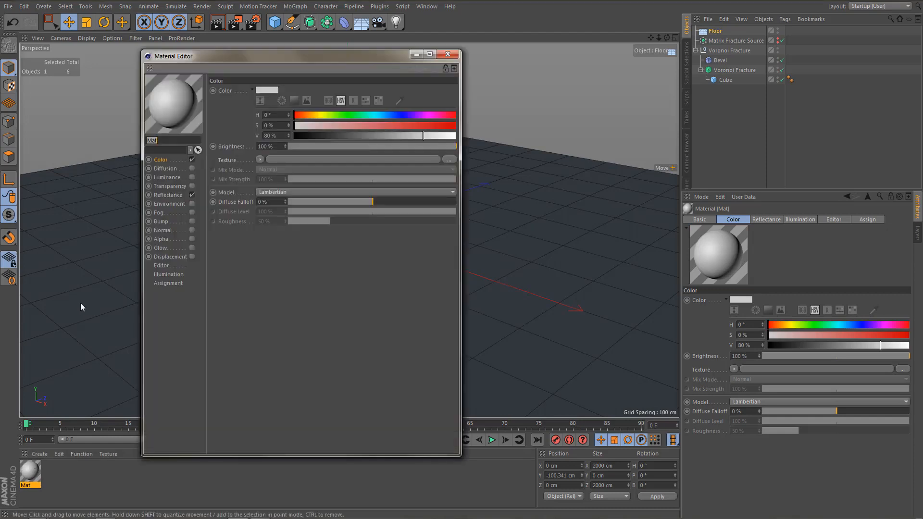
pyautogui.click(192, 195)
pyautogui.click(192, 160)
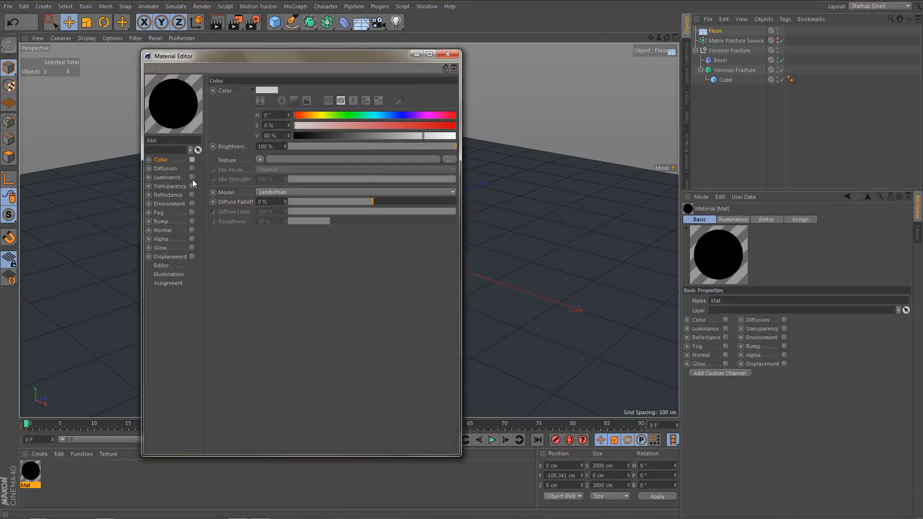
pyautogui.click(192, 177)
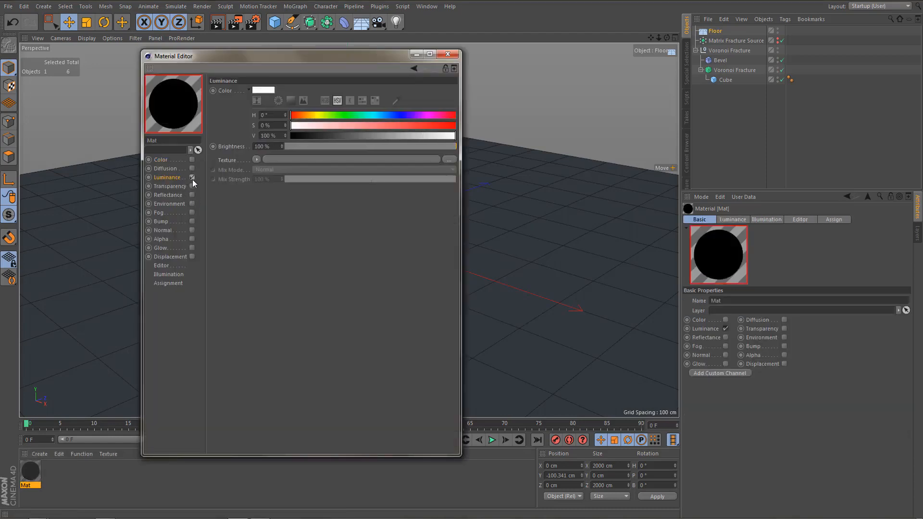
pyautogui.click(434, 135)
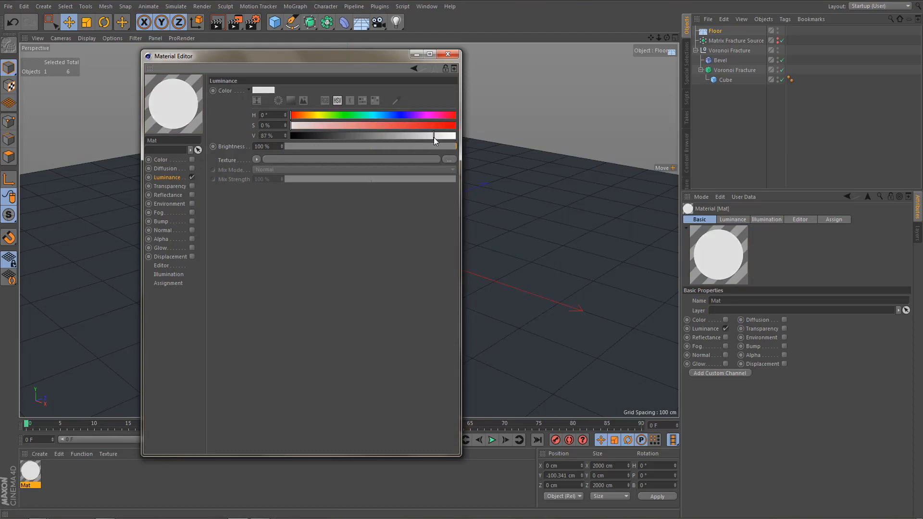
pyautogui.click(448, 54)
# - Apply the luminance material to the floor and render the view as a preview
pyautogui.moveTo(64, 443); pyautogui.dragTo(159, 348)
pyautogui.hotkey('ctrl', 'r')
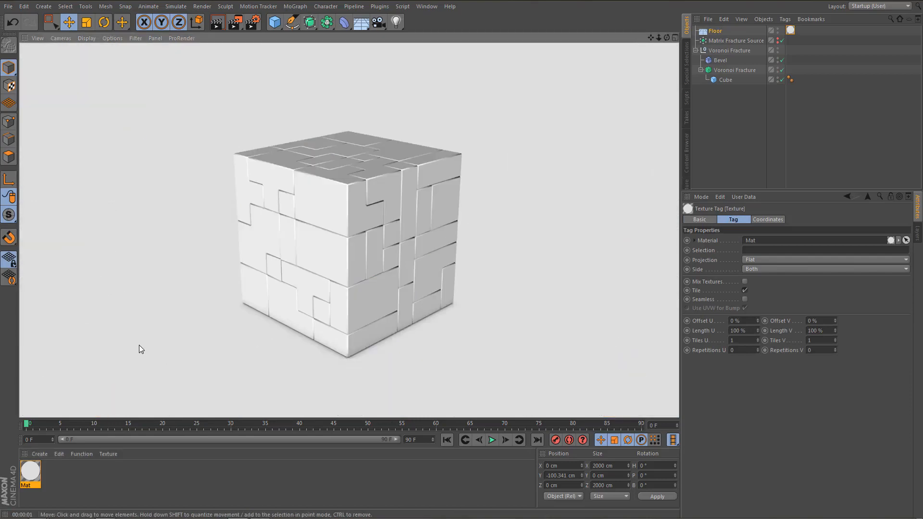
# - Set the phong angle of the Cube's Phong tag to 22° and render the view again
pyautogui.click(791, 79)
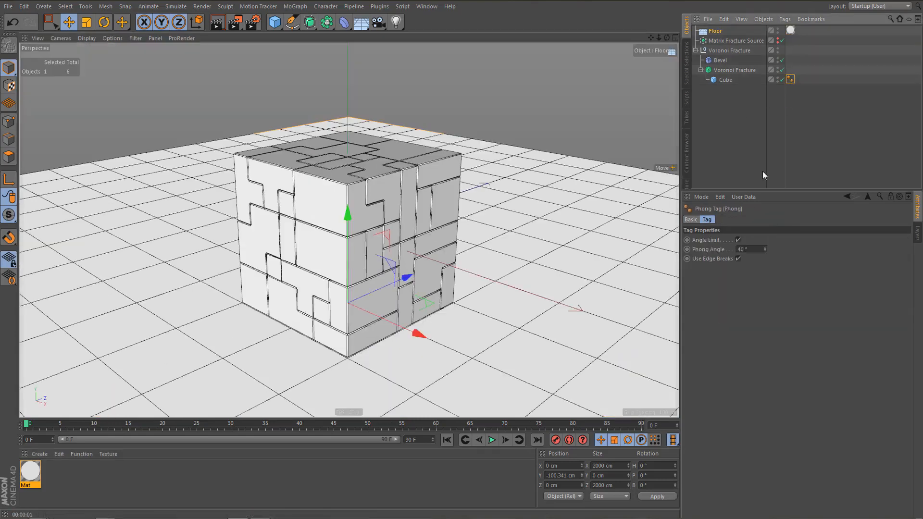
pyautogui.moveTo(760, 248); pyautogui.dragTo(715, 262)
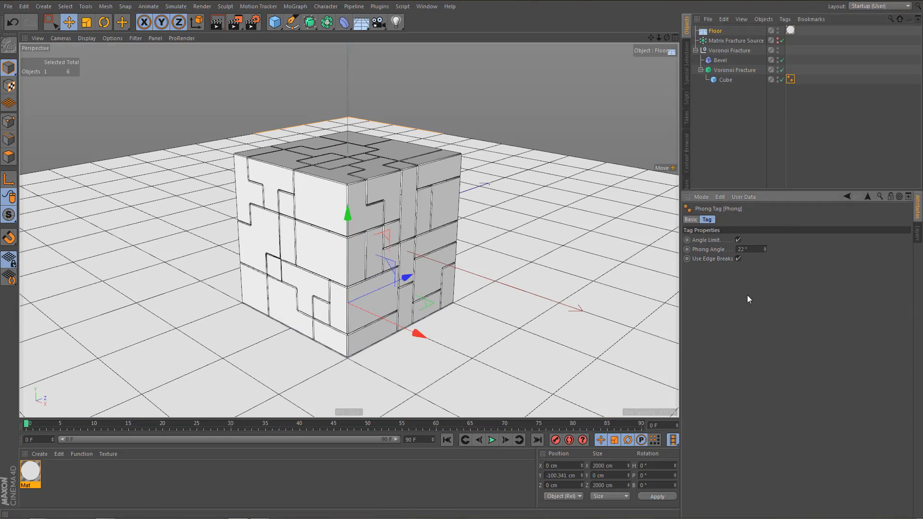
pyautogui.hotkey('ctrl', 'r')
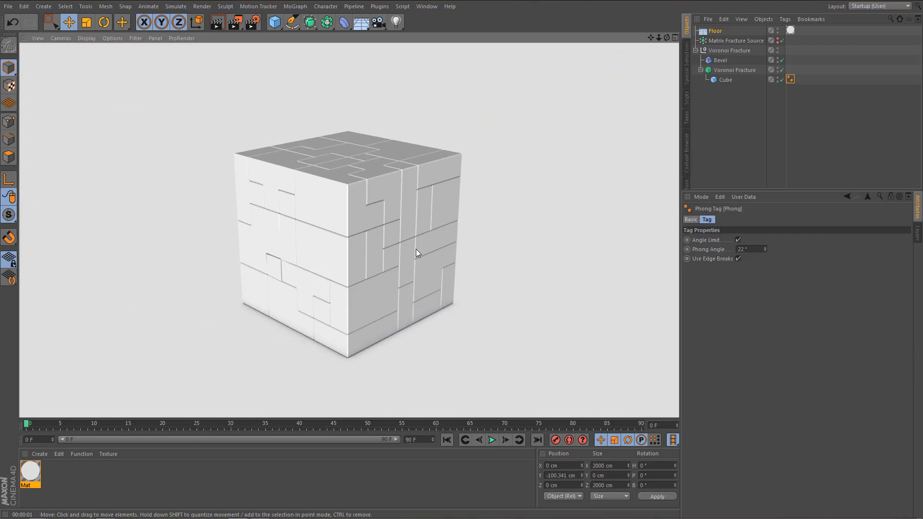
pyautogui.keyDown('alt'); pyautogui.moveTo(416, 249); pyautogui.dragTo(395, 249); pyautogui.keyUp('alt')
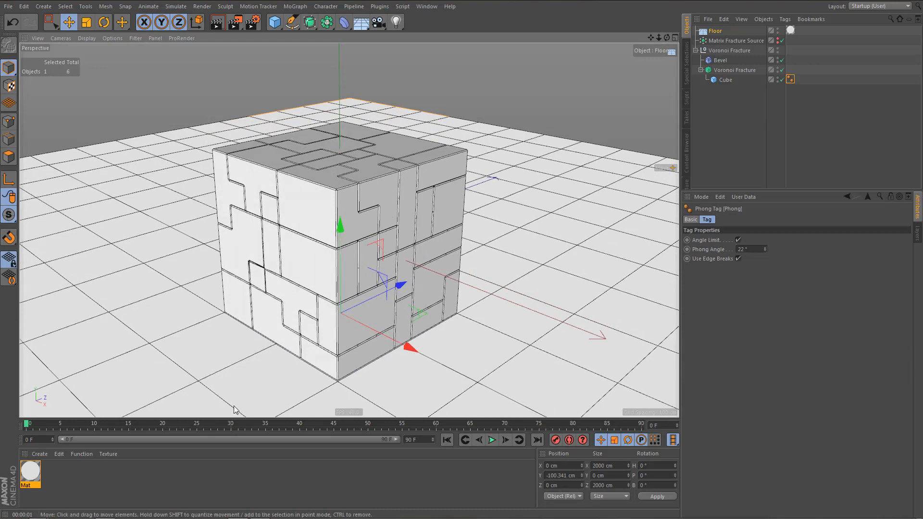
# - Create a second material and name it ninja shader
pyautogui.doubleClick(69, 472)
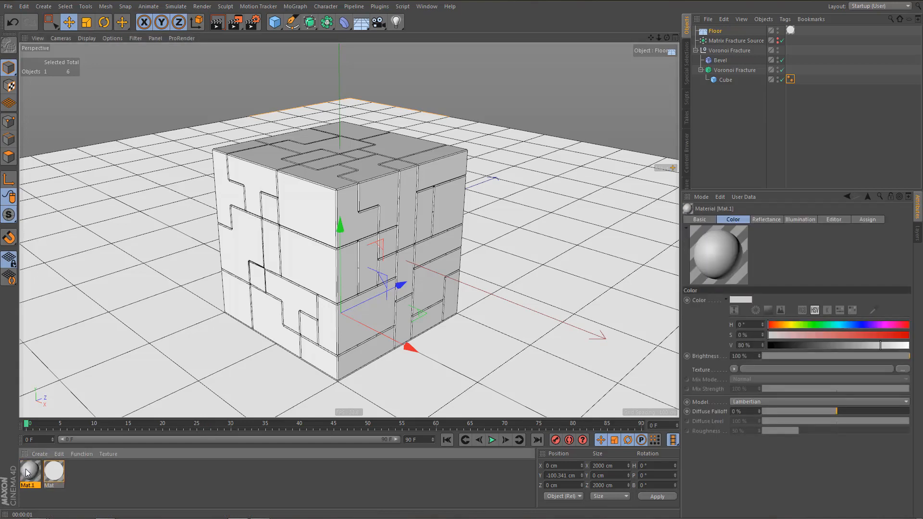
pyautogui.doubleClick(29, 471)
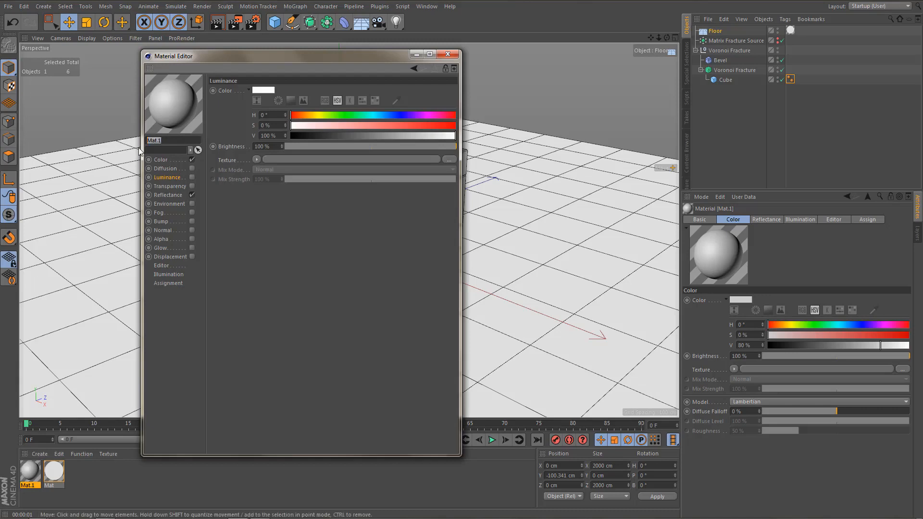
pyautogui.write('ninja scha')
pyautogui.write('der')
pyautogui.press('Return')
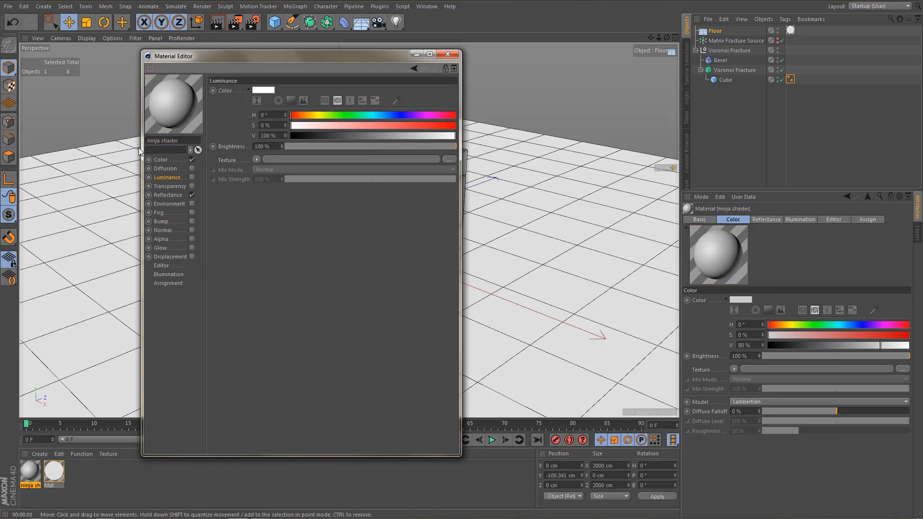
# - Load the Ninja - Color shader from Kendo Shaders as the luminance texture of the ninja shader material
pyautogui.click(257, 159)
pyautogui.moveTo(283, 389)
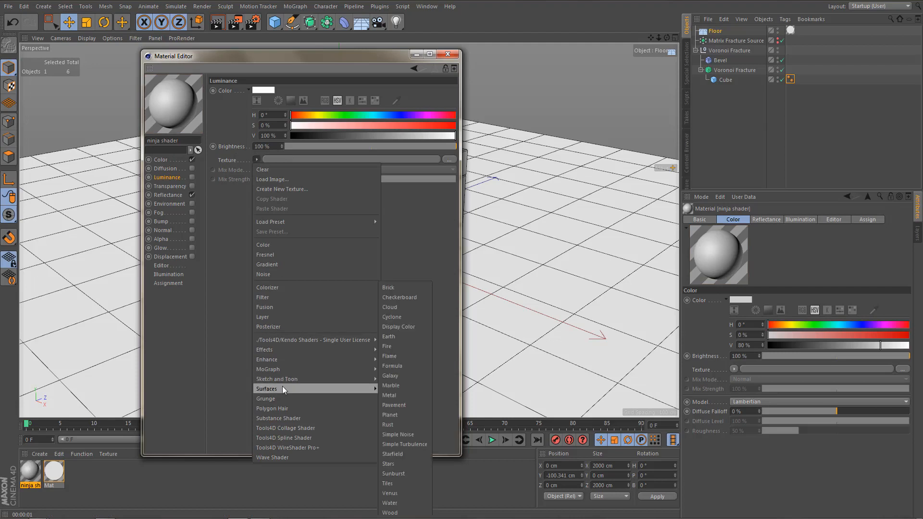
pyautogui.moveTo(289, 343)
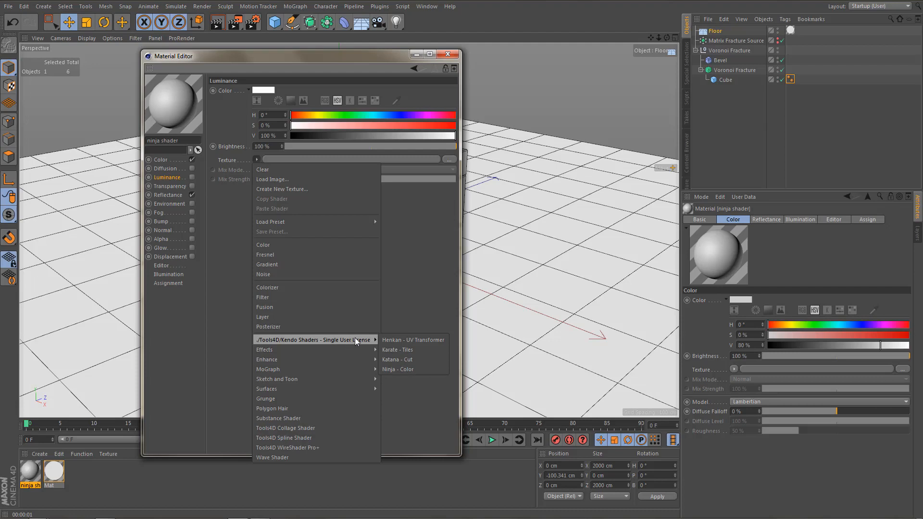
pyautogui.click(398, 369)
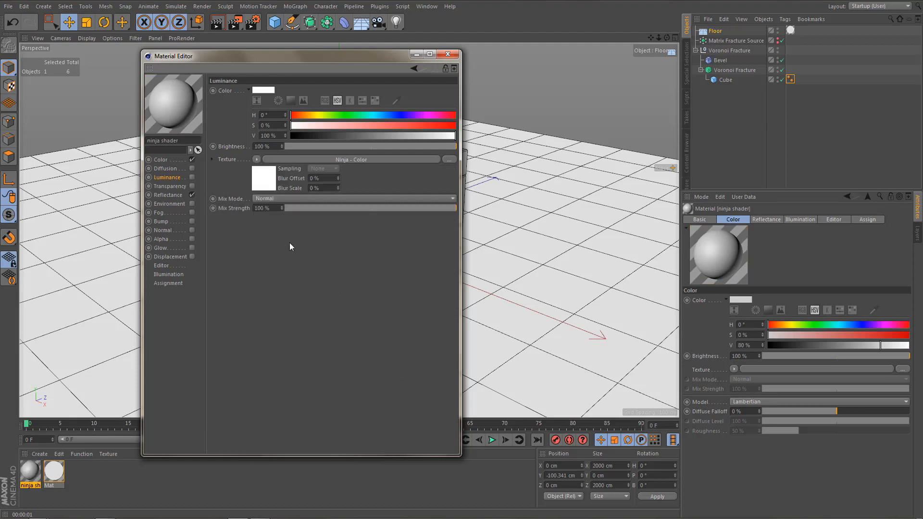
# - Apply the ninja shader material to the inner Voronoi Fracture object and render the view with the cube unobstructed by the editor
pyautogui.click(284, 160)
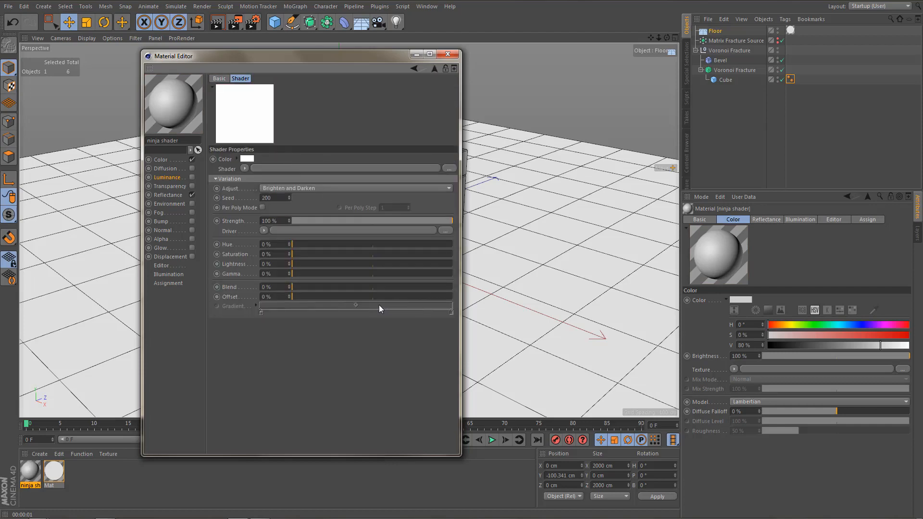
pyautogui.moveTo(335, 60); pyautogui.dragTo(539, 151)
pyautogui.moveTo(34, 469); pyautogui.dragTo(745, 71)
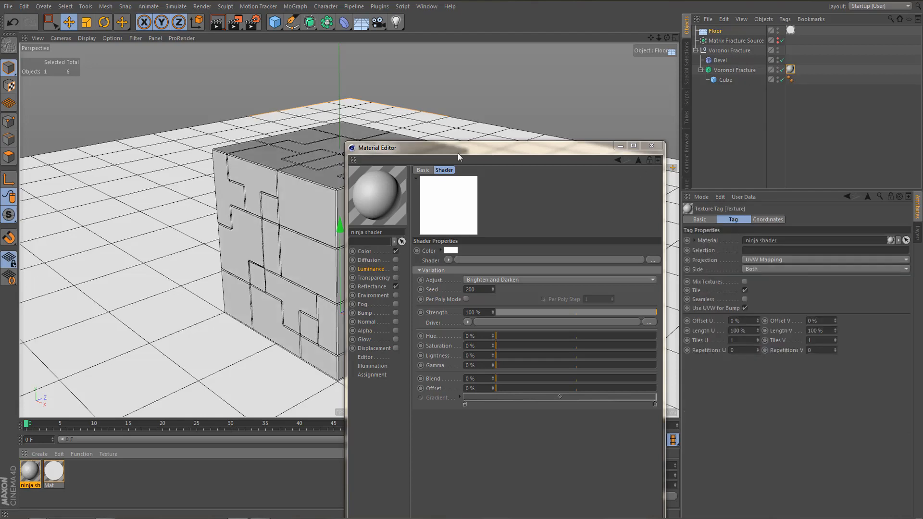
pyautogui.moveTo(515, 151); pyautogui.dragTo(626, 96)
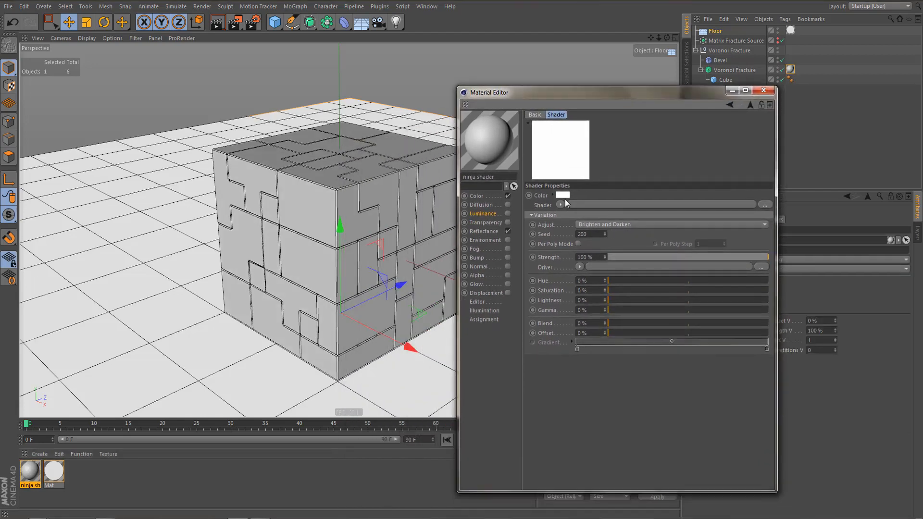
pyautogui.hotkey('ctrl', 'r')
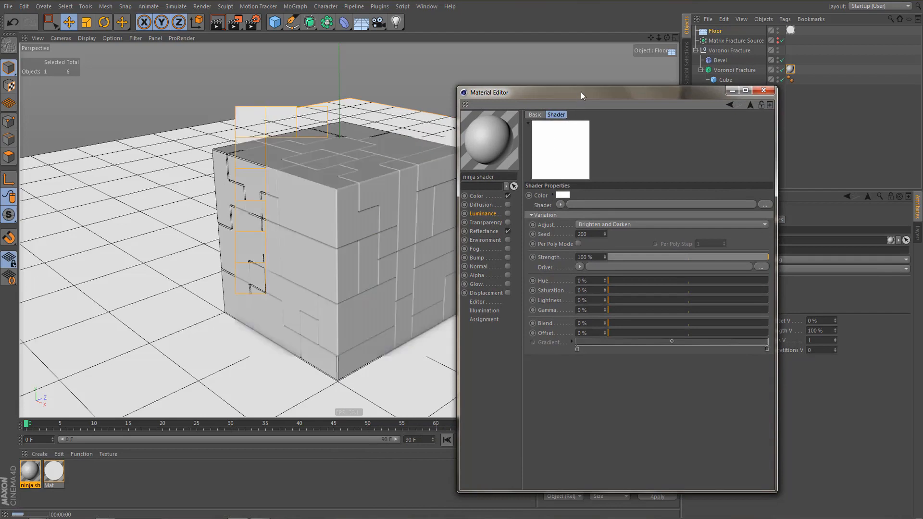
pyautogui.moveTo(607, 97); pyautogui.dragTo(672, 68)
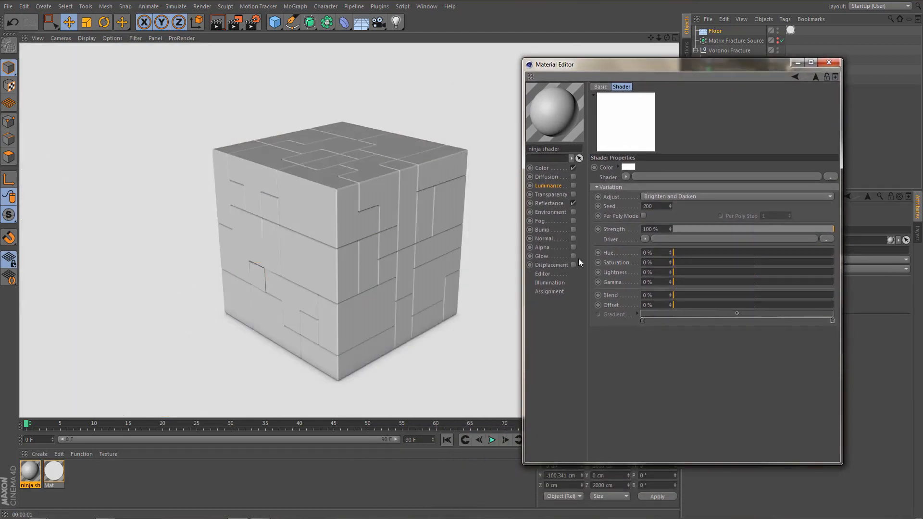
# - Set the Ninja shader's color to blue with H 208°, S 65% and V 82%, and render the view
pyautogui.click(624, 167)
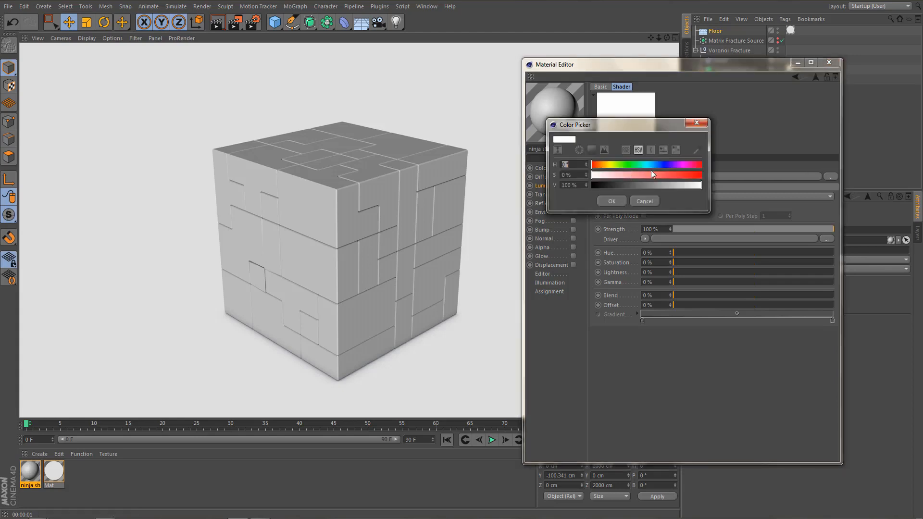
pyautogui.click(658, 166)
pyautogui.moveTo(658, 175)
pyautogui.mouseDown()
pyautogui.moveTo(675, 186)
pyautogui.moveTo(655, 168)
pyautogui.moveTo(683, 190)
pyautogui.mouseUp()
pyautogui.click(611, 201)
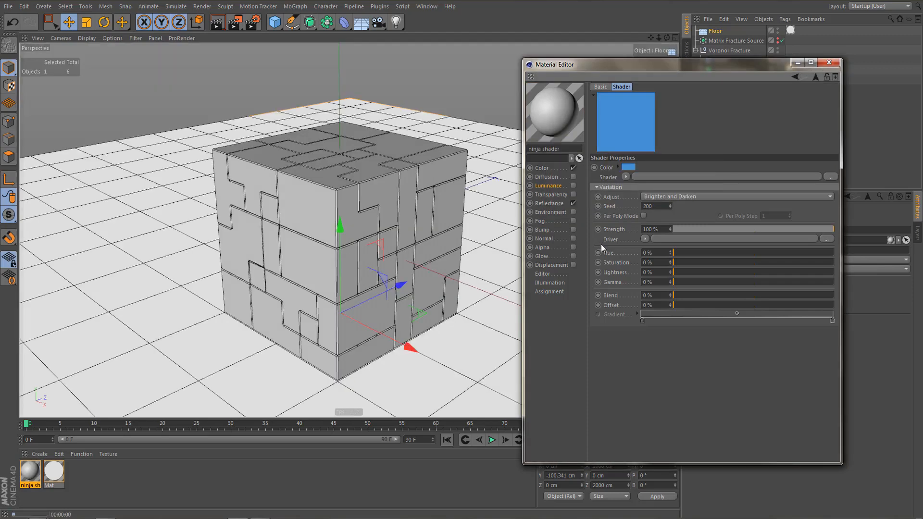
pyautogui.hotkey('ctrl', 'r')
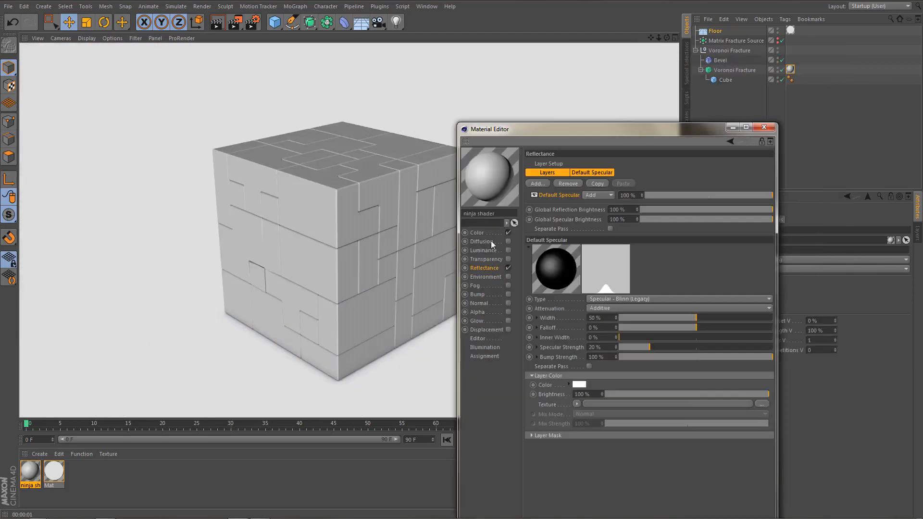
# - Copy the Ninja - Color shader from the luminance texture of the ninja shader material into its color texture
pyautogui.click(489, 251)
pyautogui.rightClick(543, 233)
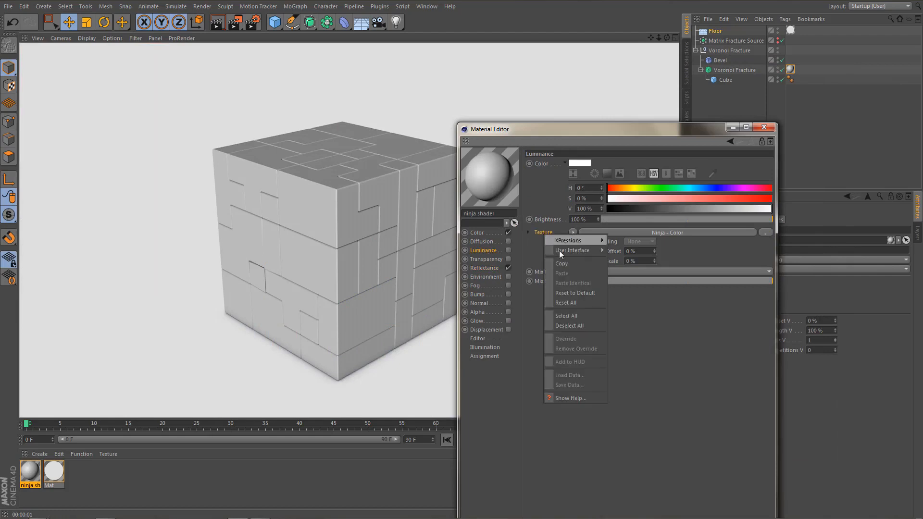
pyautogui.moveTo(574, 254)
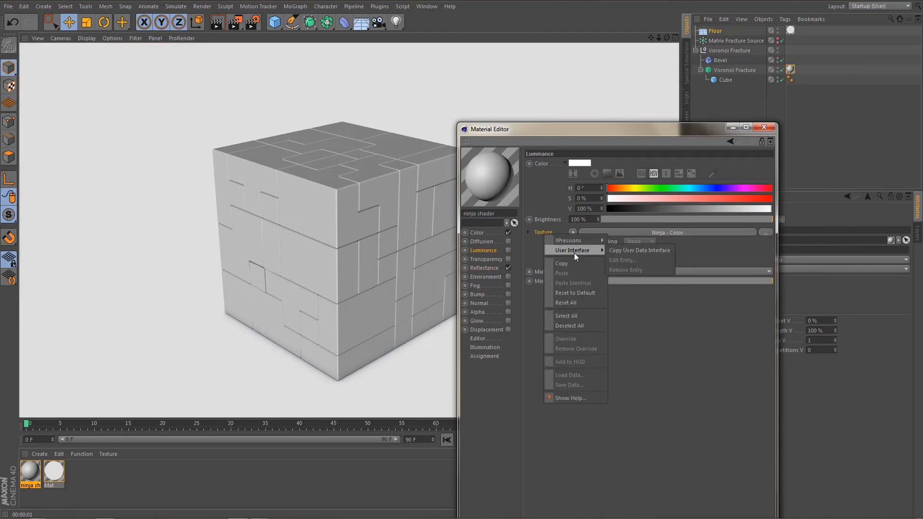
pyautogui.click(561, 264)
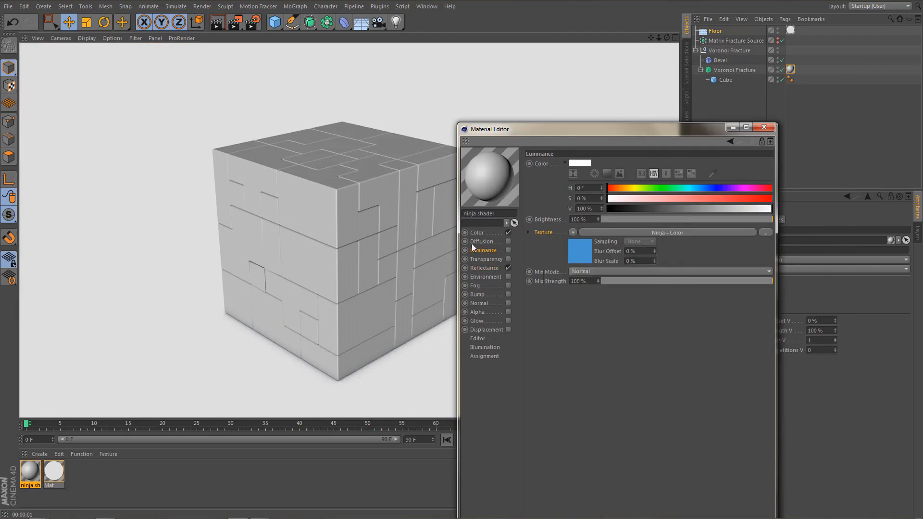
pyautogui.click(480, 233)
pyautogui.rightClick(539, 236)
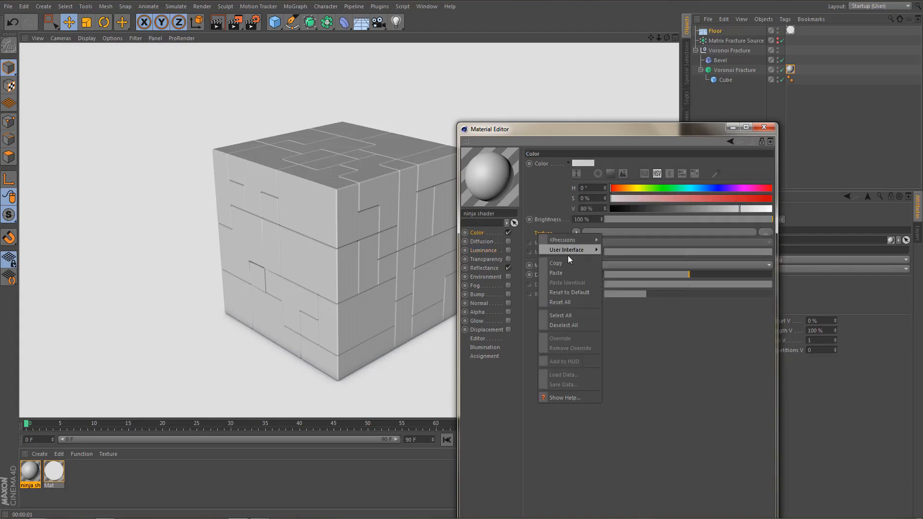
pyautogui.click(562, 272)
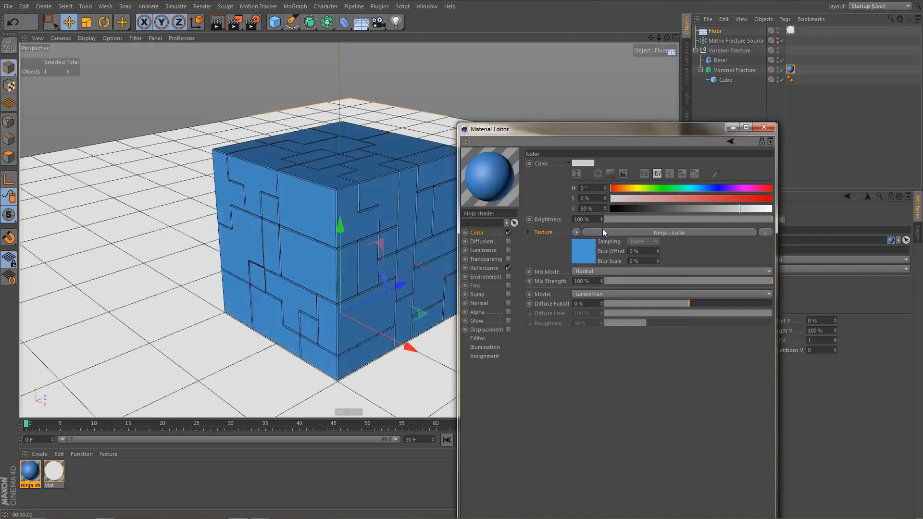
# - Render the view, try a Hue variation of 29% in the color channel's Ninja shader, and settle on 3%
pyautogui.click(604, 233)
pyautogui.hotkey('ctrl', 'r')
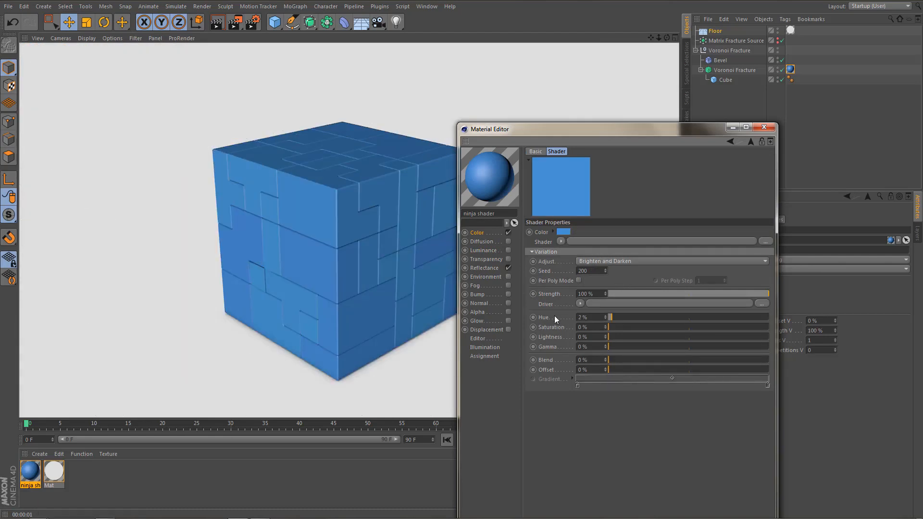
pyautogui.click(605, 315)
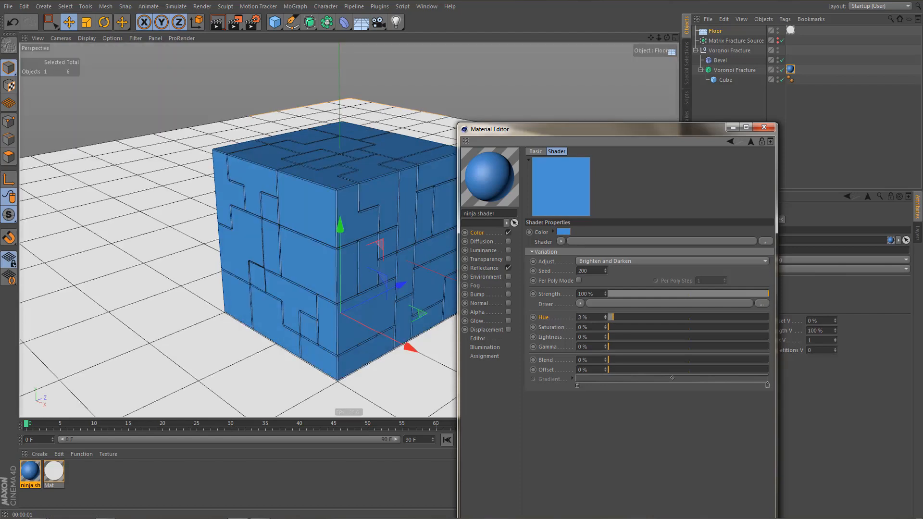
pyautogui.moveTo(606, 316); pyautogui.dragTo(606, 322)
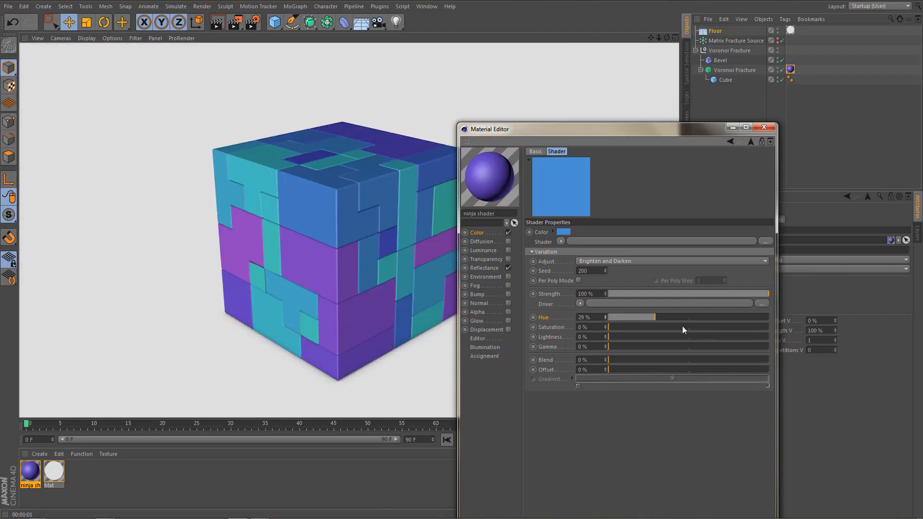
pyautogui.moveTo(594, 319); pyautogui.dragTo(565, 320)
pyautogui.write('3')
pyautogui.press('Return')
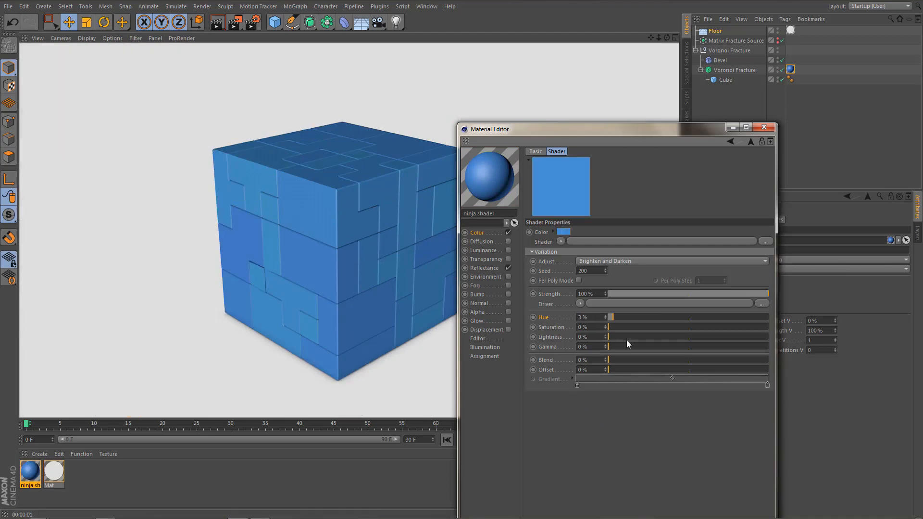
# - Set the Ninja shader's Saturation variation to 50%, Blend to 50% and Seed to 201
pyautogui.moveTo(625, 329); pyautogui.dragTo(681, 329)
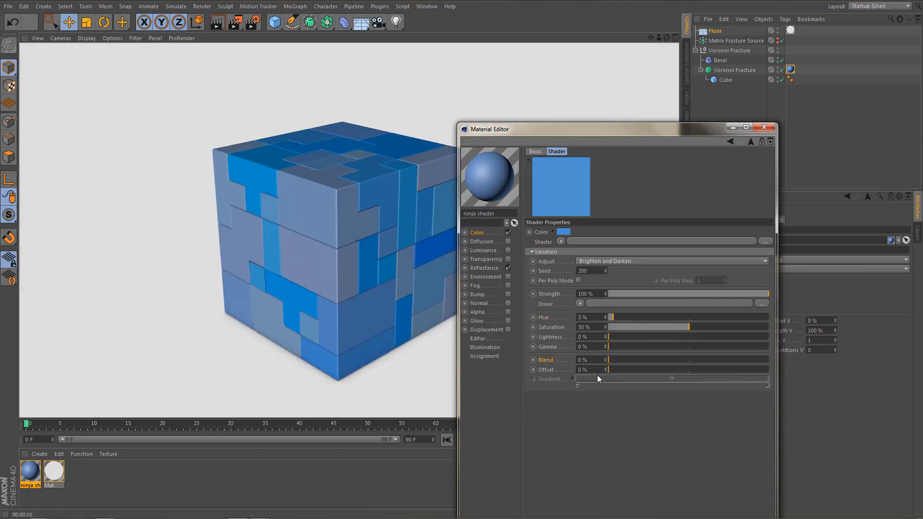
pyautogui.moveTo(618, 359); pyautogui.dragTo(689, 360)
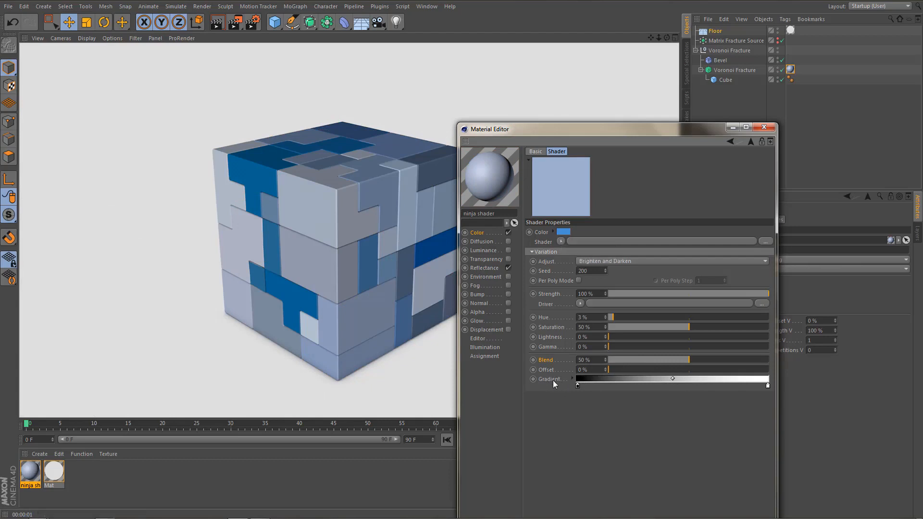
pyautogui.click(605, 270)
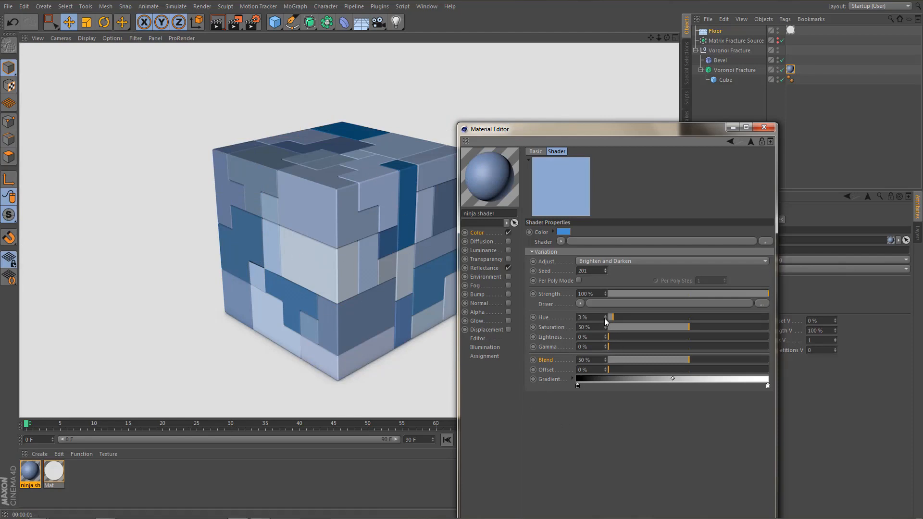
# - Increase the saturation of the Ninja shader's blue base color, render the view and close the Material Editor
pyautogui.click(561, 233)
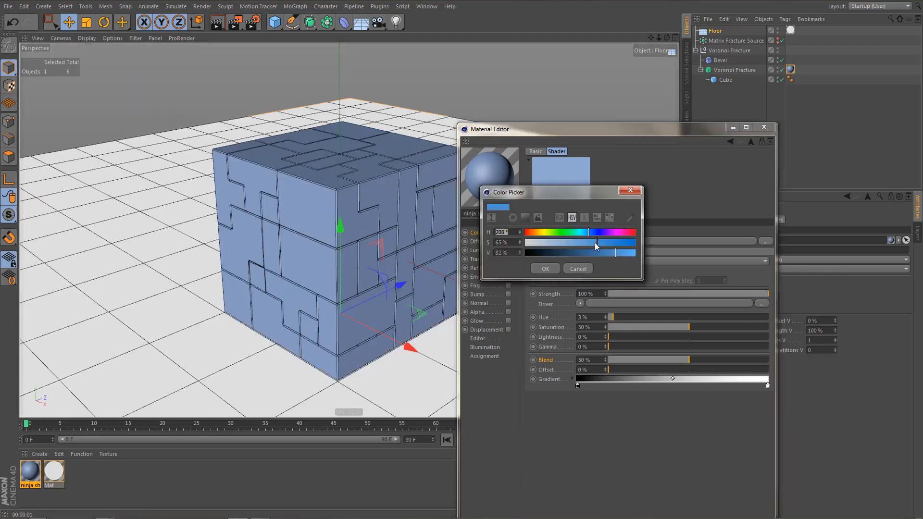
pyautogui.moveTo(597, 243); pyautogui.dragTo(607, 245)
pyautogui.click(546, 268)
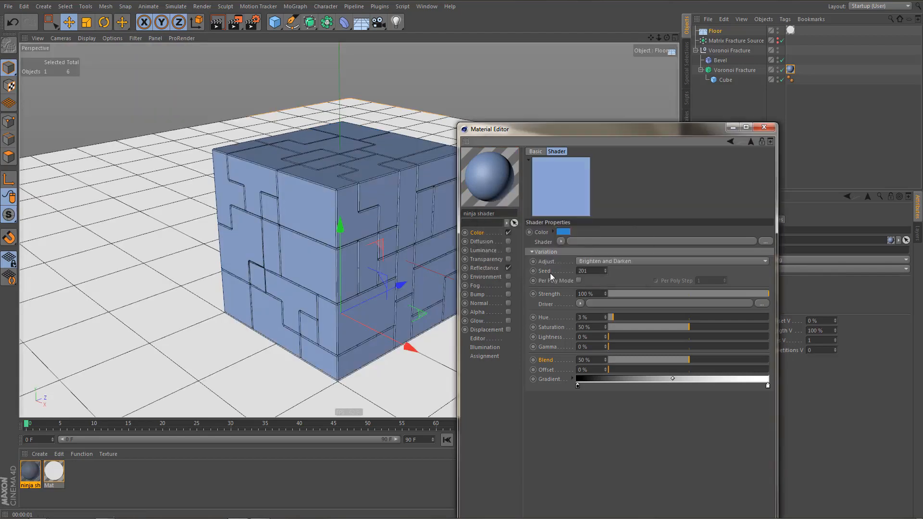
pyautogui.hotkey('ctrl', 'r')
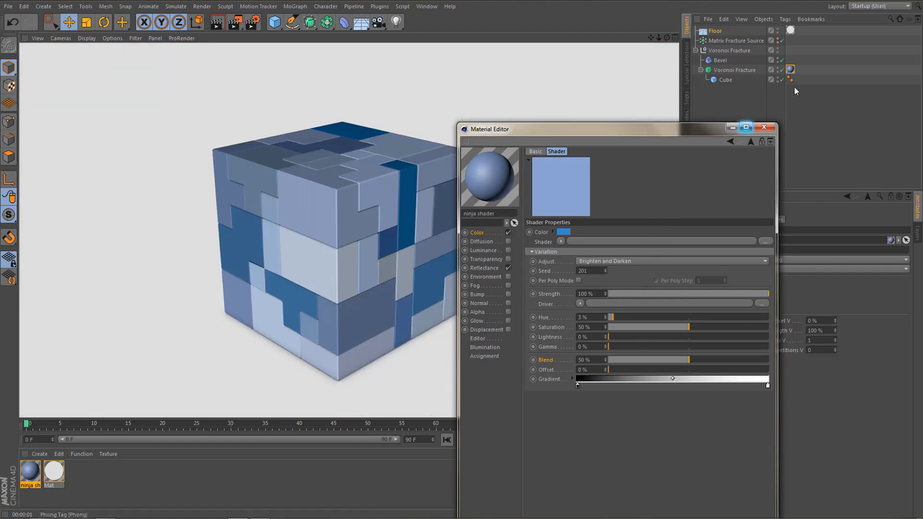
pyautogui.click(764, 127)
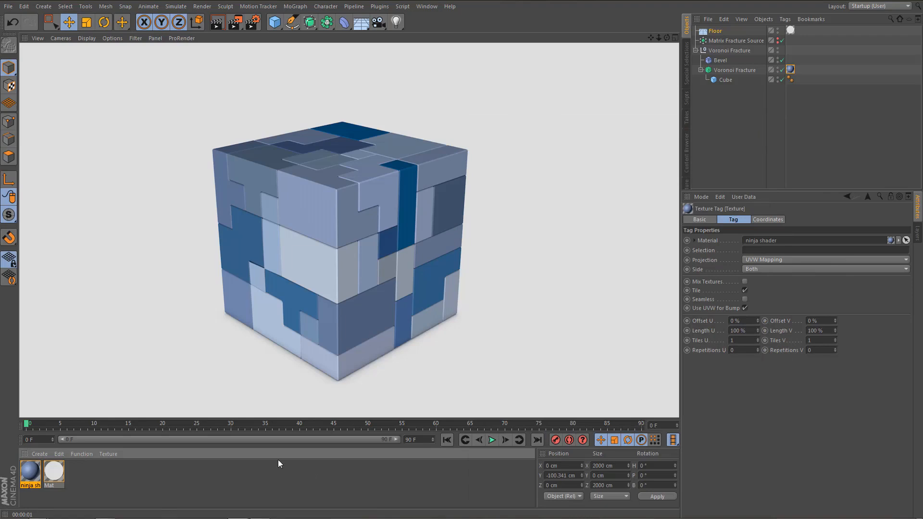
# - Create a third material and name it vaariation
pyautogui.doubleClick(96, 472)
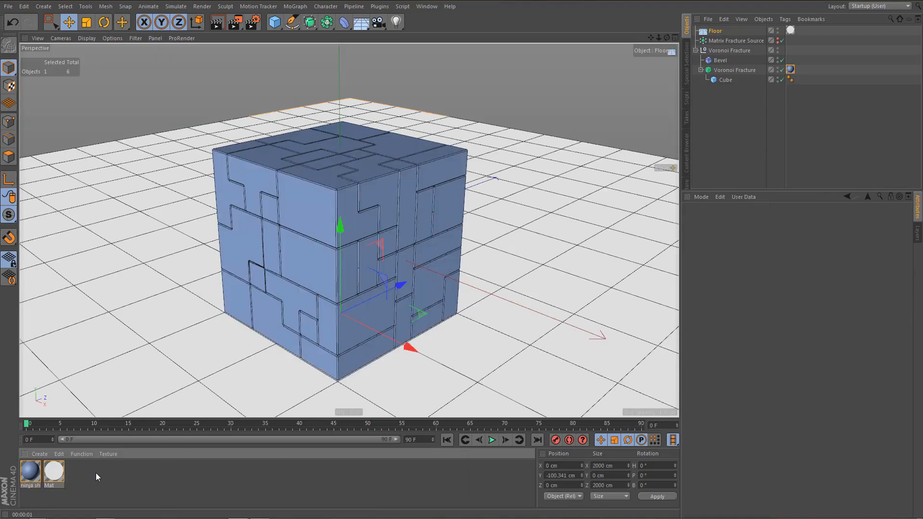
pyautogui.doubleClick(29, 470)
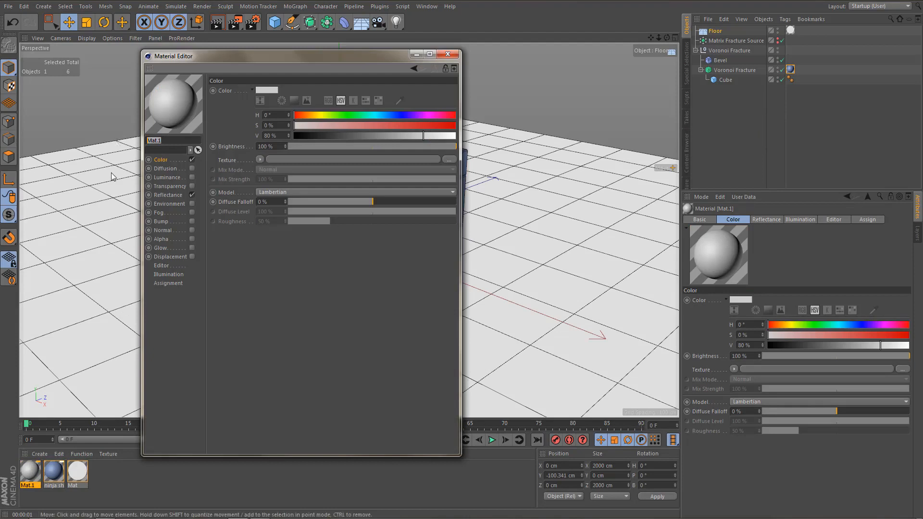
pyautogui.write('vaariation')
pyautogui.press('Return')
# - Load the Variation effect shader as the color texture of the vaariation material
pyautogui.click(260, 159)
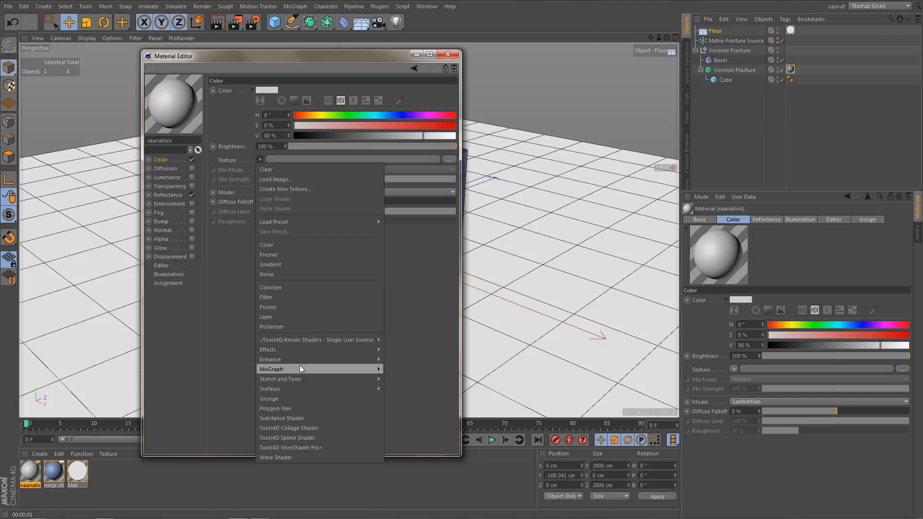
pyautogui.moveTo(297, 349)
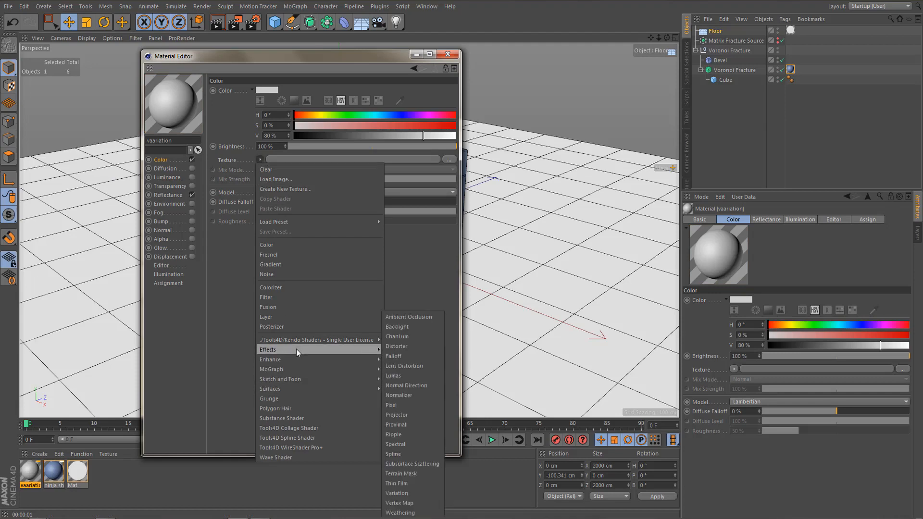
pyautogui.click(409, 494)
# - Apply the vaariation material to the inner Voronoi Fracture object alongside the ninja shader and render the view
pyautogui.moveTo(364, 60); pyautogui.dragTo(738, 75)
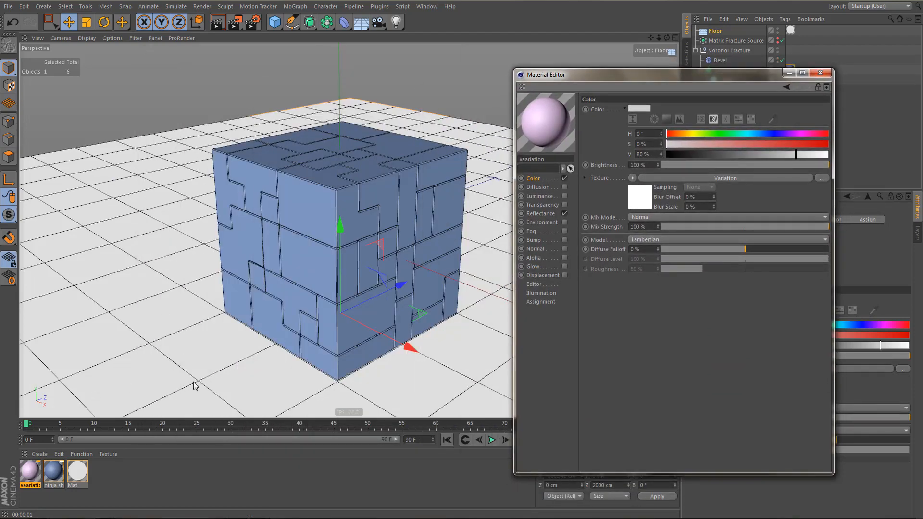
pyautogui.moveTo(675, 75); pyautogui.dragTo(464, 100)
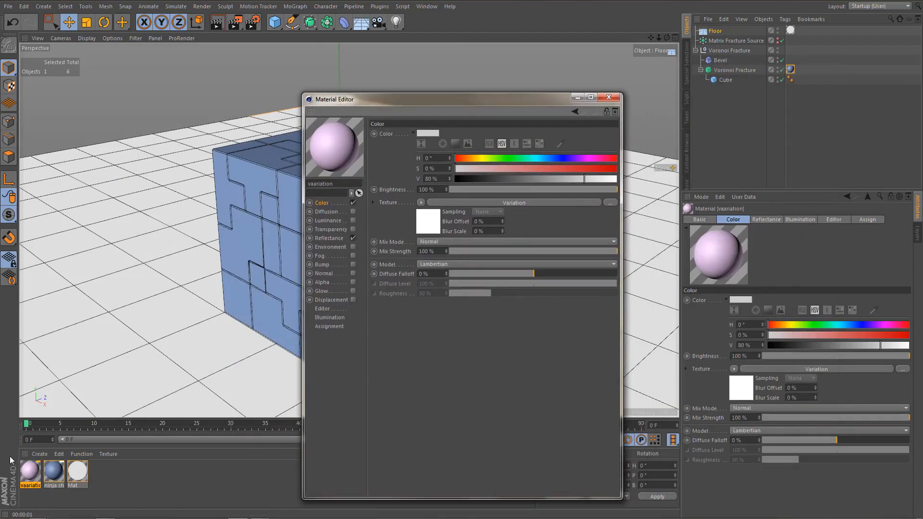
pyautogui.moveTo(27, 470); pyautogui.dragTo(729, 74)
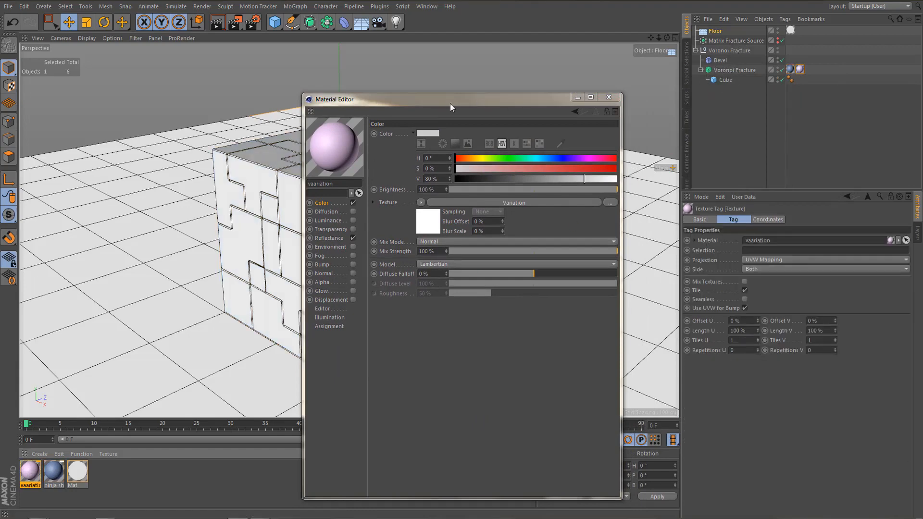
pyautogui.moveTo(450, 103); pyautogui.dragTo(643, 76)
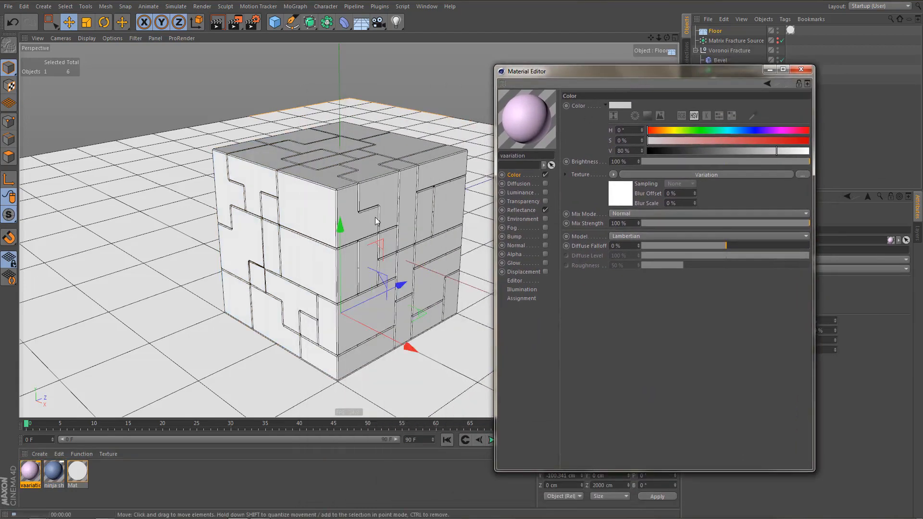
pyautogui.hotkey('ctrl', 'r')
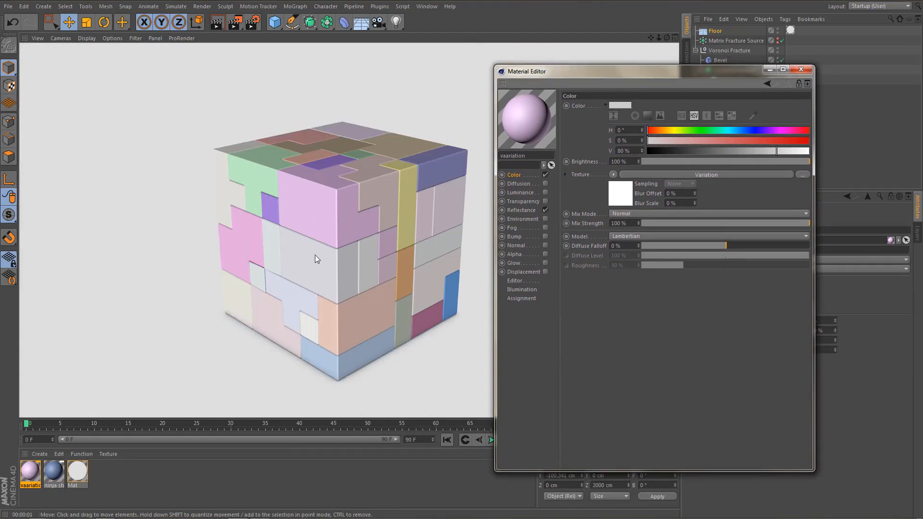
# - Set the Variation shader's Random Color to 0 % and its Gradient Blend to 100 %, rendering the view after each change
pyautogui.click(659, 174)
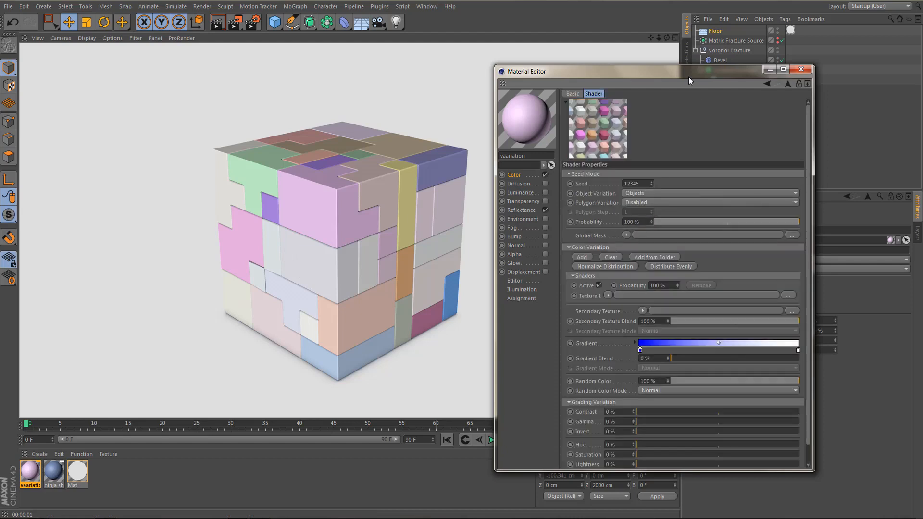
pyautogui.moveTo(689, 74); pyautogui.dragTo(676, 20)
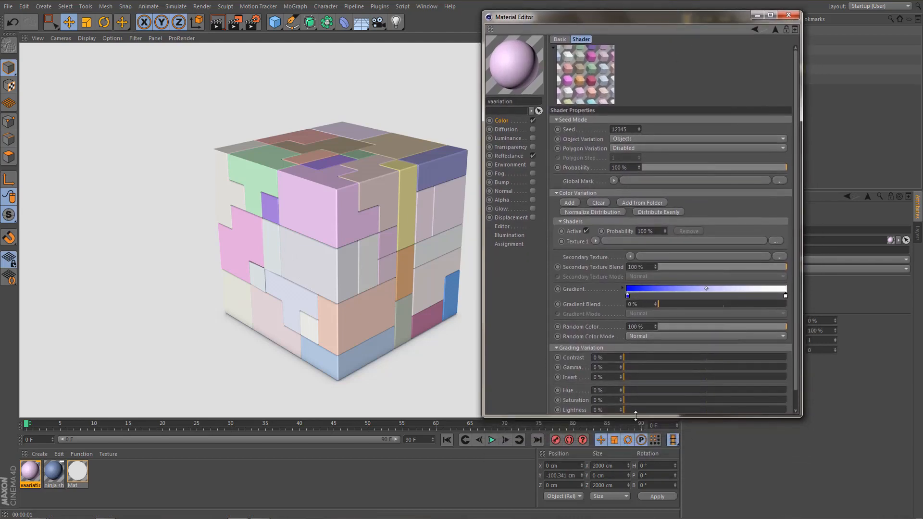
pyautogui.moveTo(635, 416); pyautogui.dragTo(639, 486)
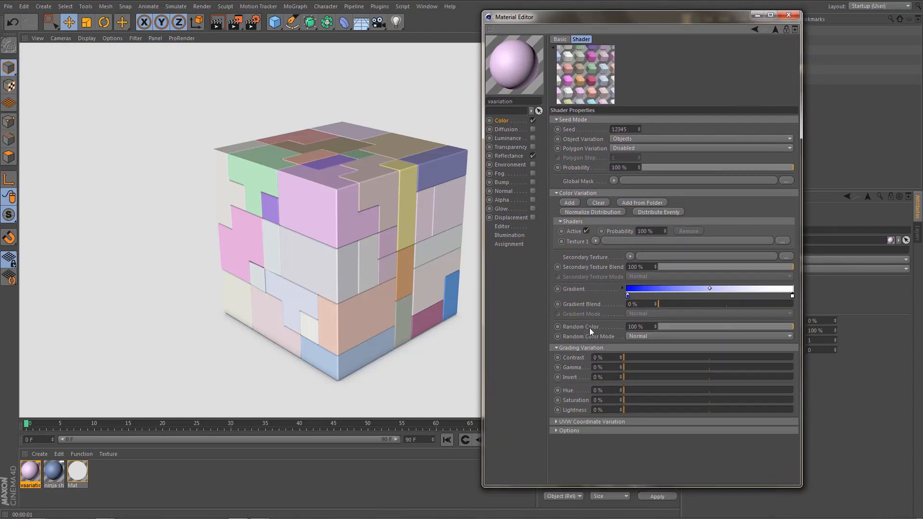
pyautogui.moveTo(728, 328); pyautogui.dragTo(639, 332)
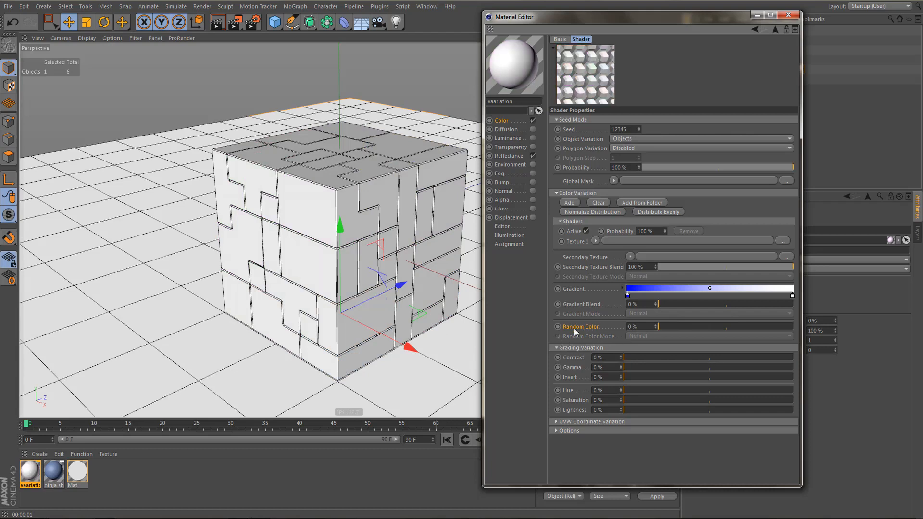
pyautogui.hotkey('ctrl', 'r')
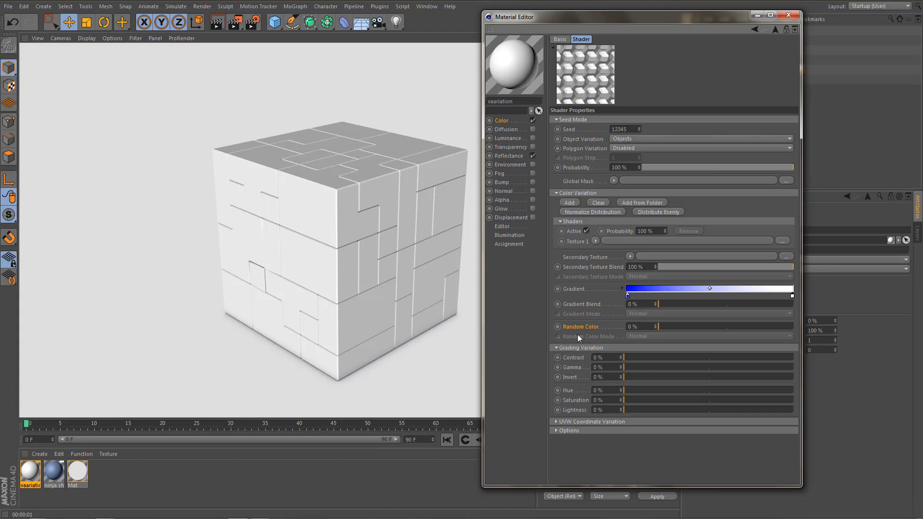
pyautogui.moveTo(673, 304); pyautogui.dragTo(821, 316)
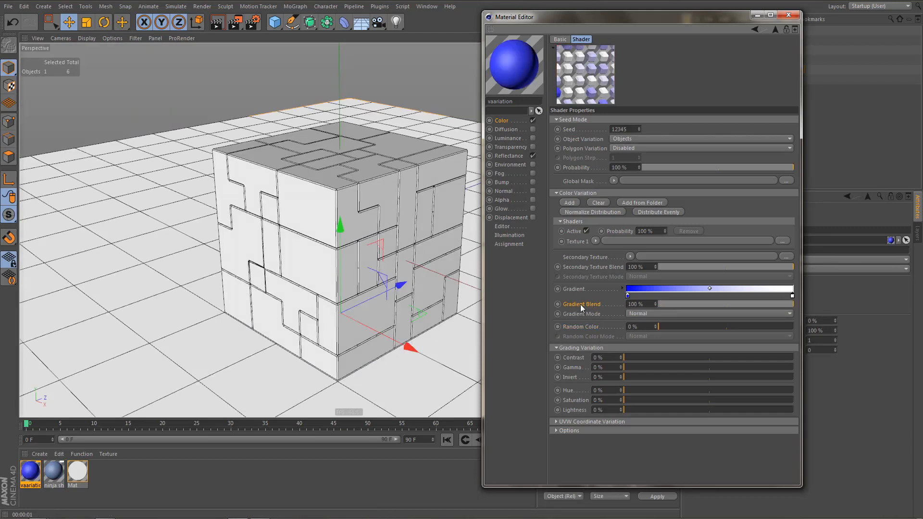
pyautogui.hotkey('ctrl', 'r')
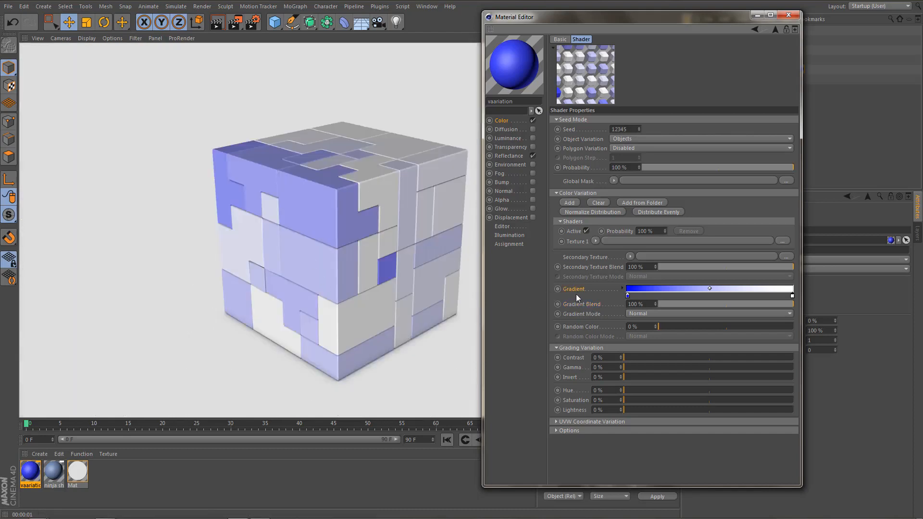
# - Recolor the blue knot of the Variation shader's gradient to hue 216°, saturation 75 % and value 100 %
pyautogui.doubleClick(628, 296)
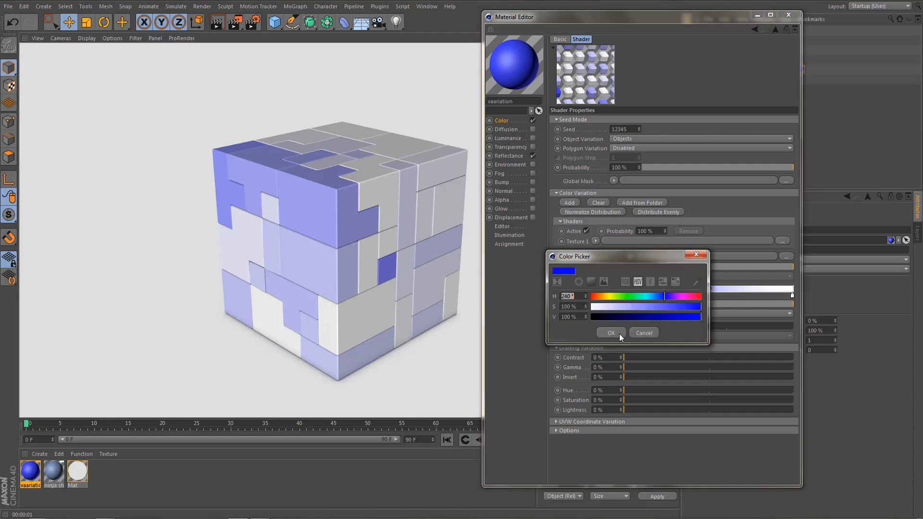
pyautogui.moveTo(641, 258); pyautogui.dragTo(720, 178)
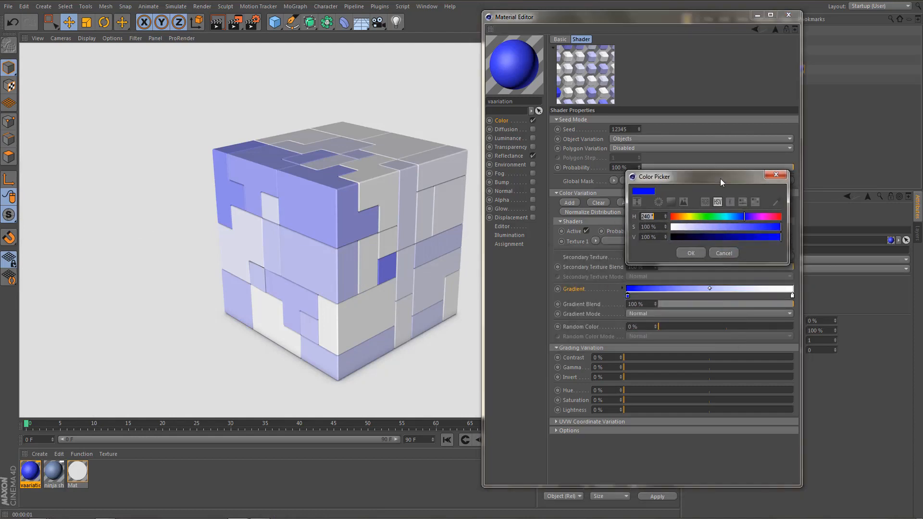
pyautogui.click(744, 227)
pyautogui.click(733, 217)
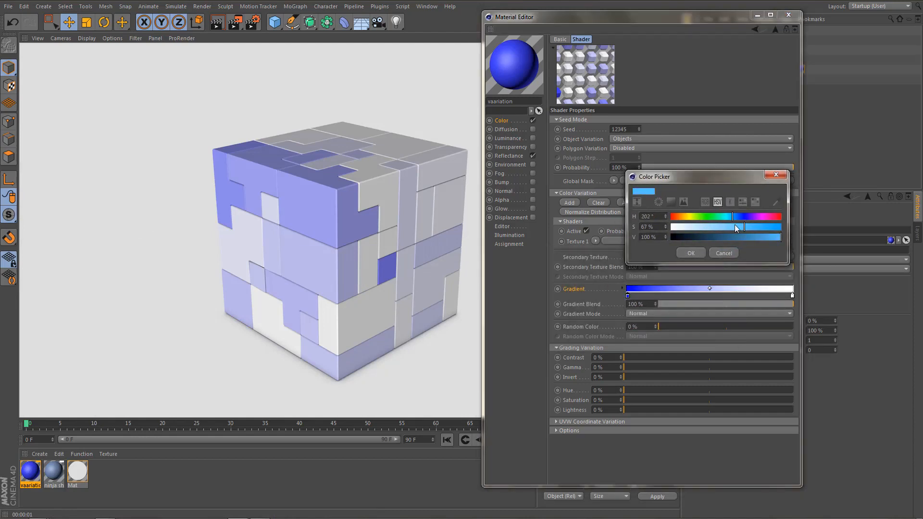
pyautogui.click(737, 217)
pyautogui.moveTo(745, 237); pyautogui.dragTo(780, 238)
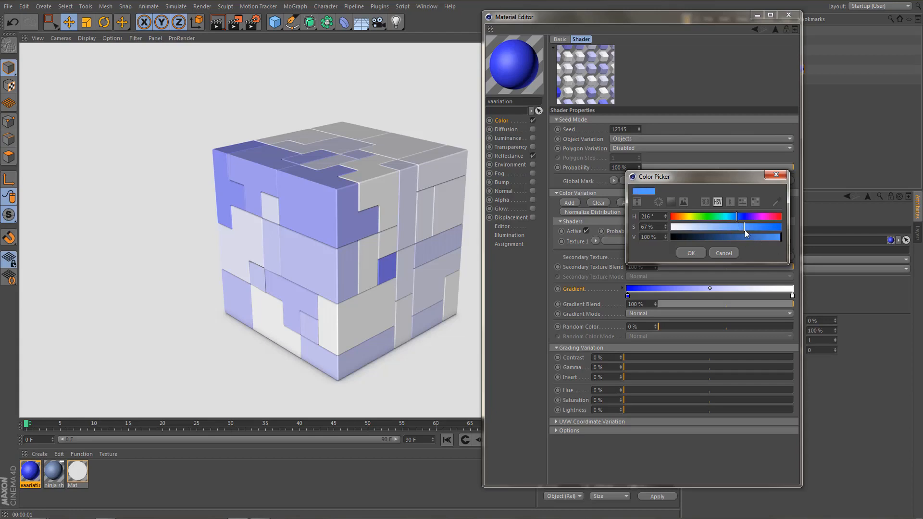
pyautogui.click(695, 252)
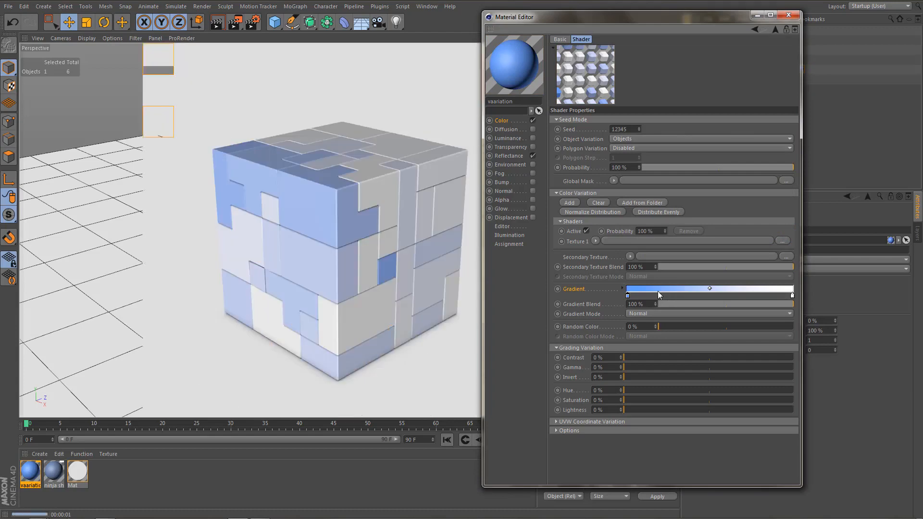
pyautogui.doubleClick(628, 296)
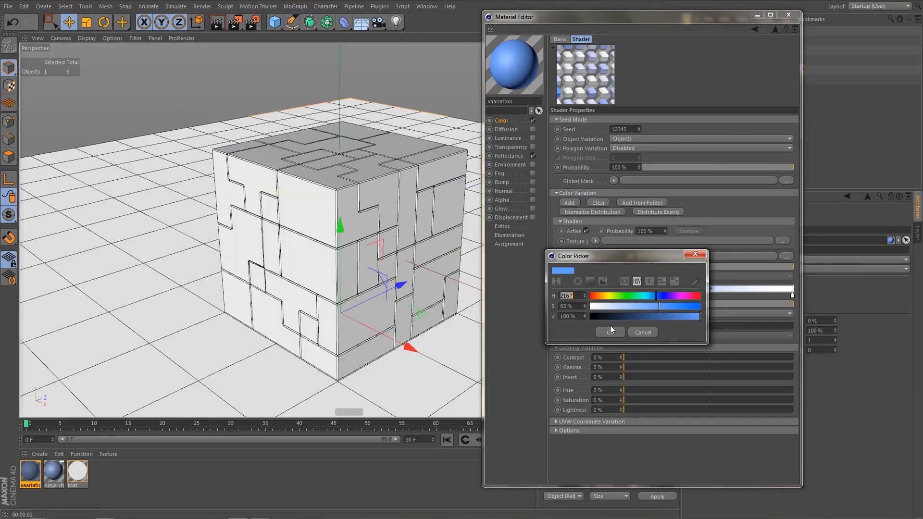
pyautogui.moveTo(659, 306); pyautogui.dragTo(673, 308)
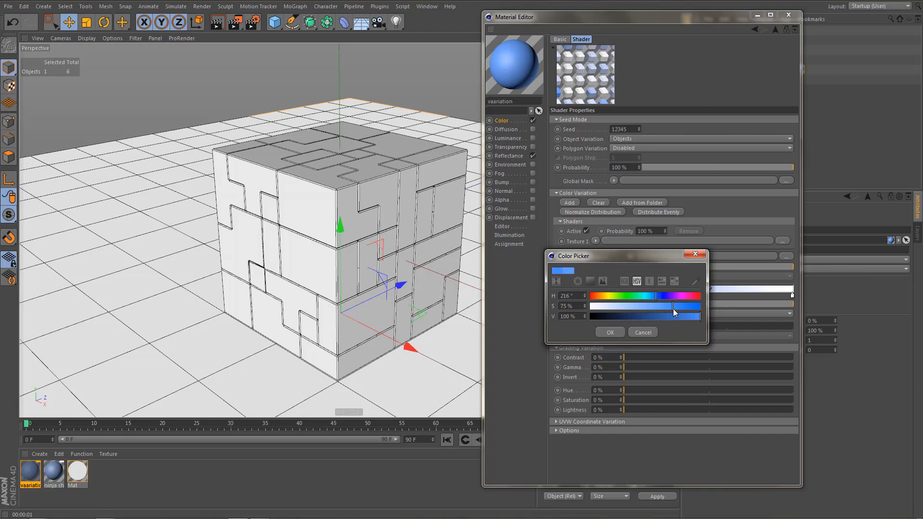
pyautogui.click(610, 332)
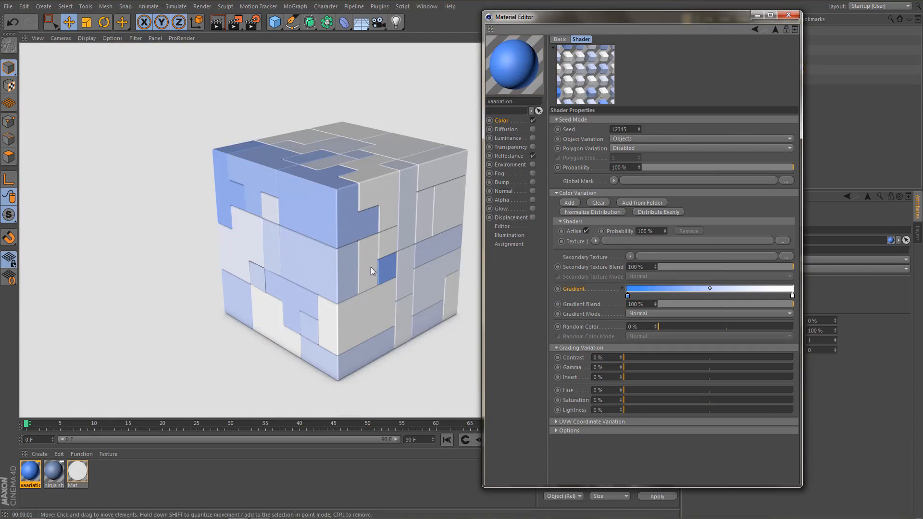
# - Set the Variation shader's Gradient Mode to Replace, render the view and close the Material Editor
pyautogui.click(644, 314)
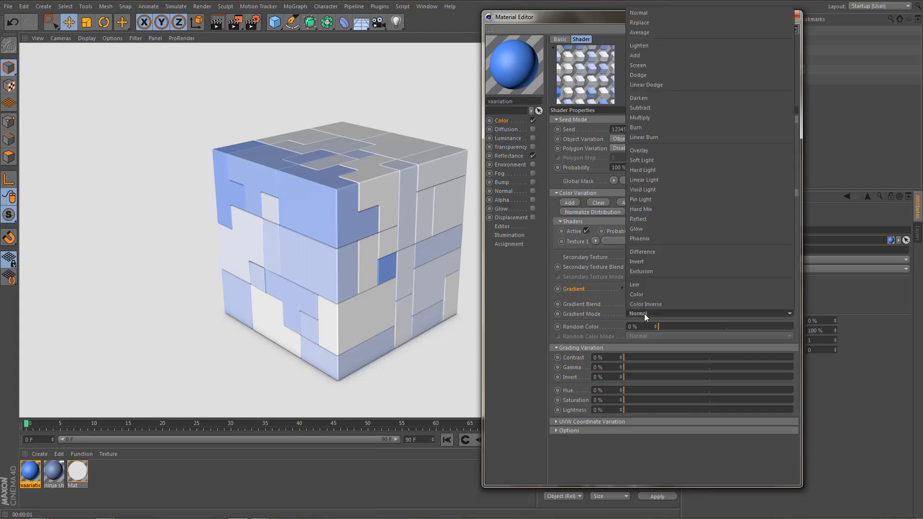
pyautogui.click(660, 21)
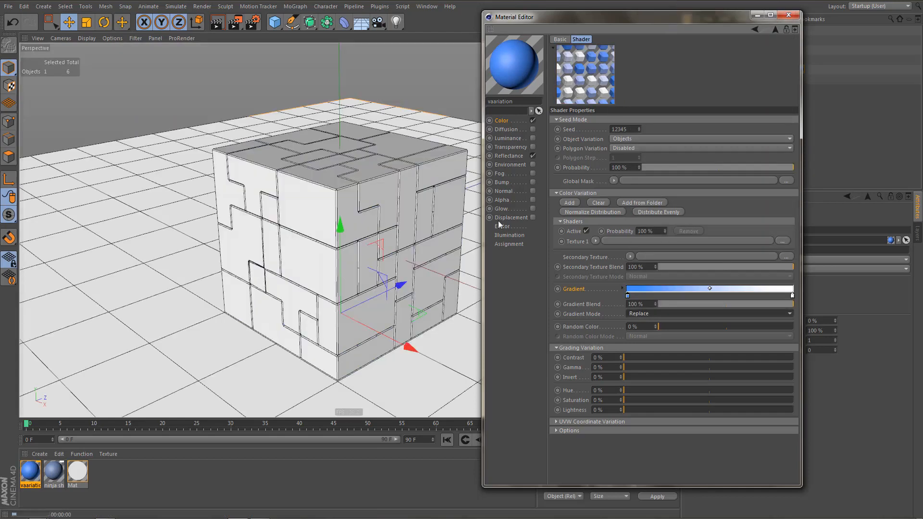
pyautogui.hotkey('ctrl', 'r')
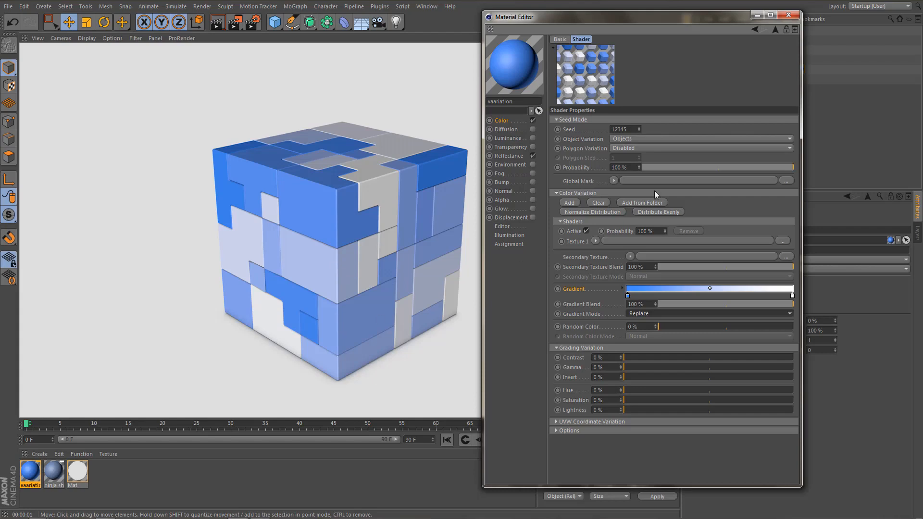
pyautogui.click(789, 15)
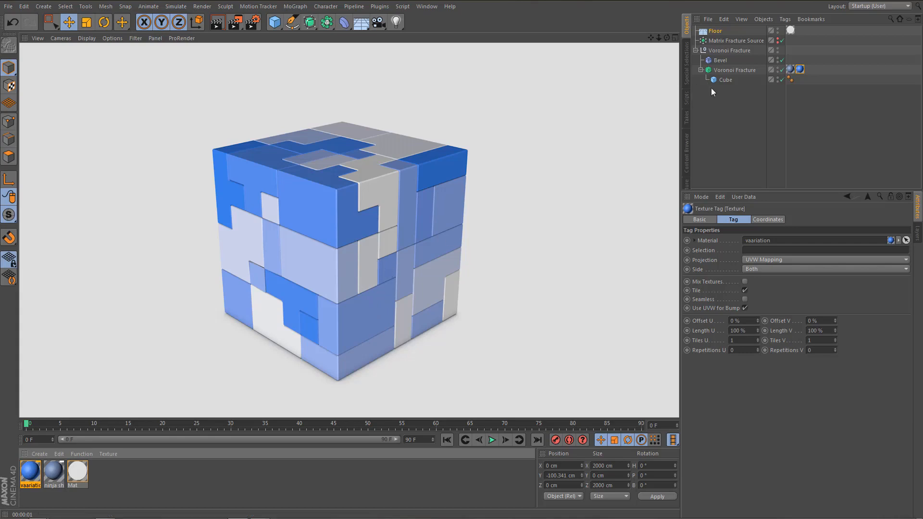
# - Show the effectors of the inner Voronoi Fracture object and add an N.o.t.a. Effector to it
pyautogui.click(733, 70)
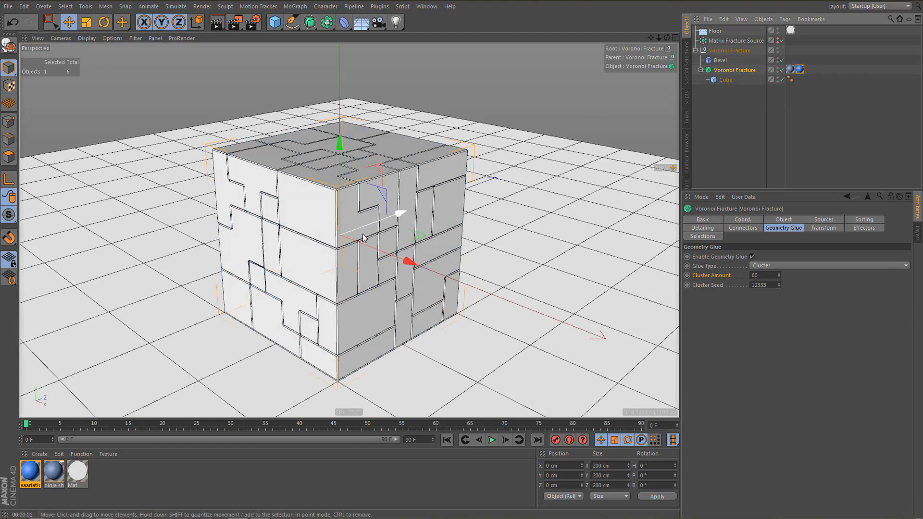
pyautogui.click(867, 229)
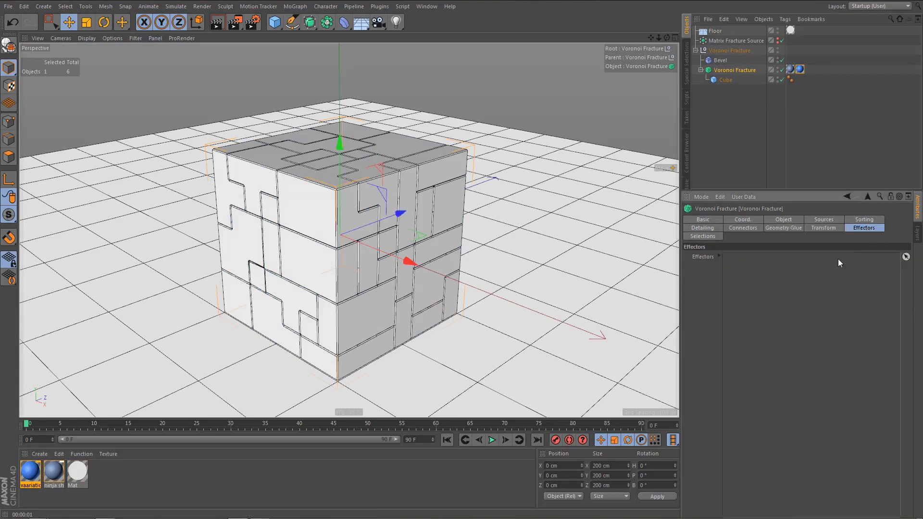
pyautogui.click(294, 6)
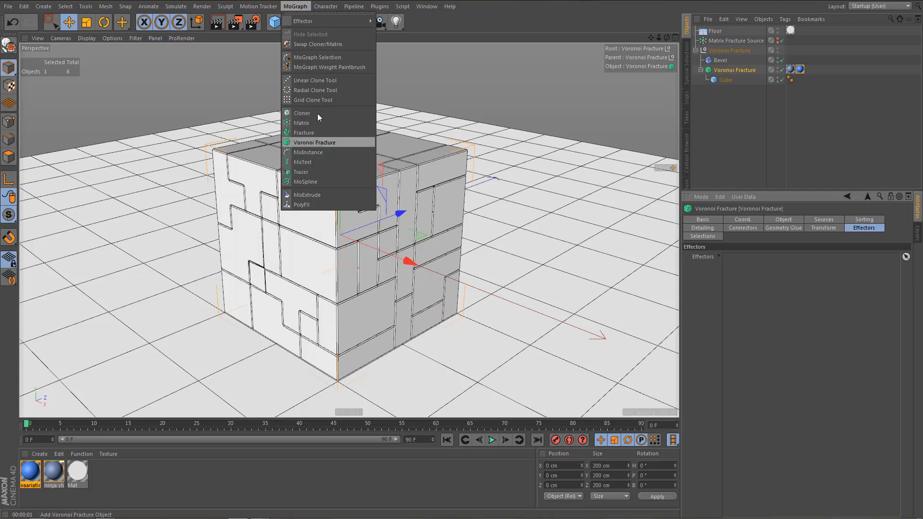
pyautogui.click(492, 16)
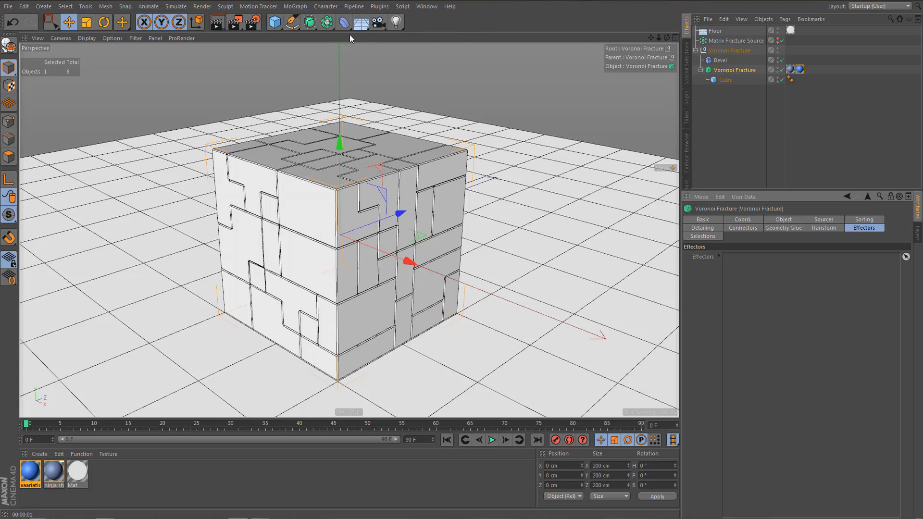
pyautogui.click(379, 7)
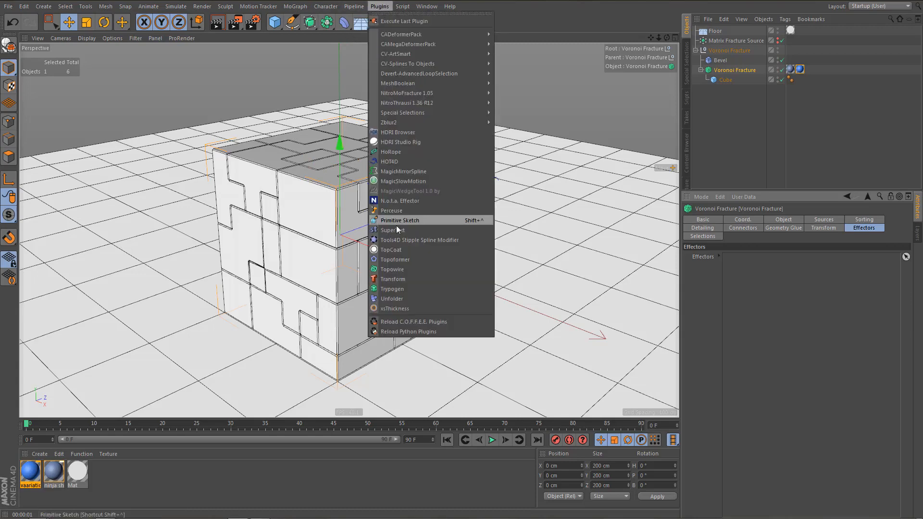
pyautogui.click(414, 201)
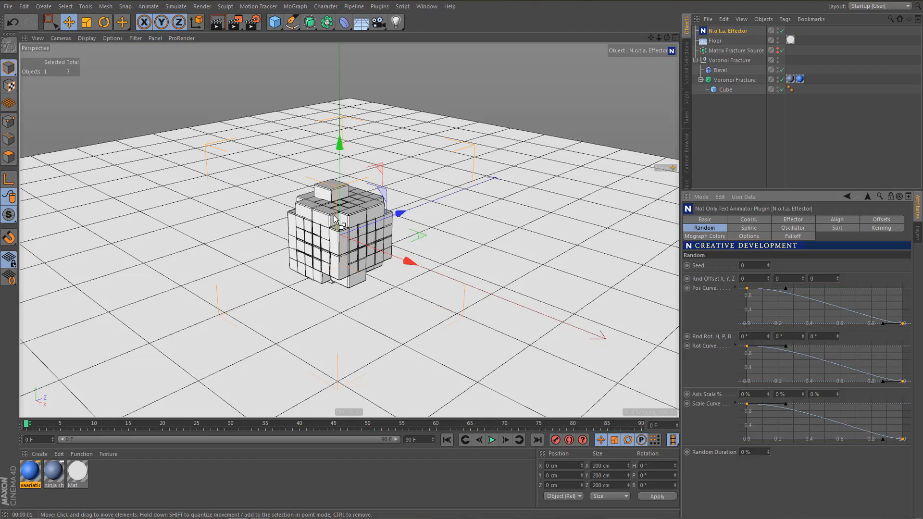
# - Start a new project and create a Matrix object with a grid count of 3, 1 and 3
pyautogui.hotkey('ctrl', 'n')
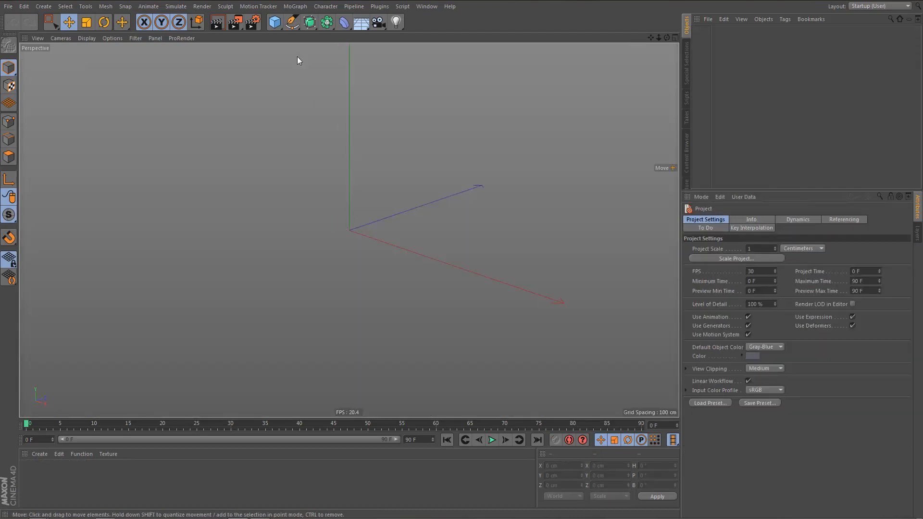
pyautogui.click(296, 7)
pyautogui.click(313, 123)
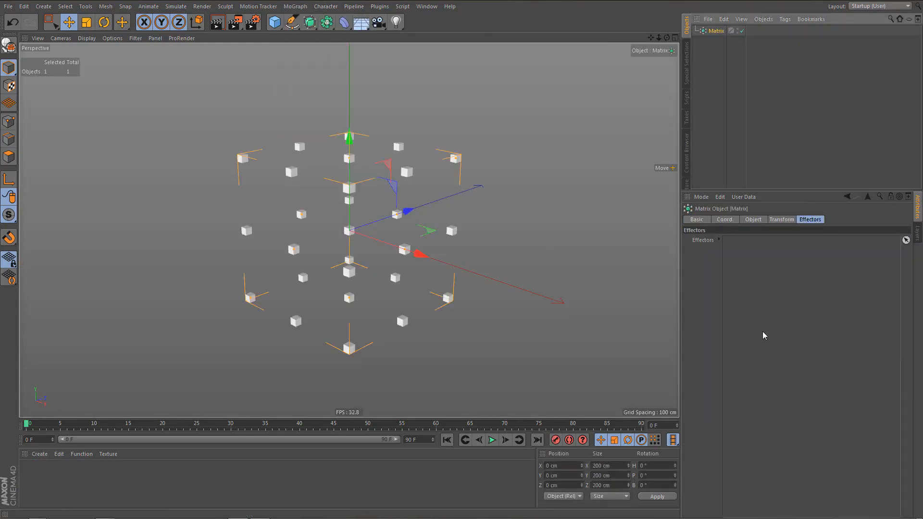
pyautogui.click(762, 221)
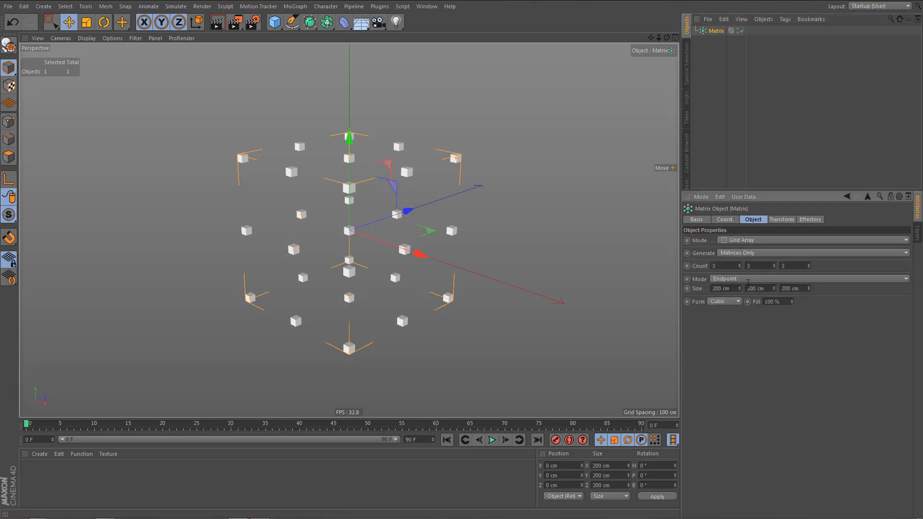
pyautogui.moveTo(774, 268); pyautogui.dragTo(776, 276)
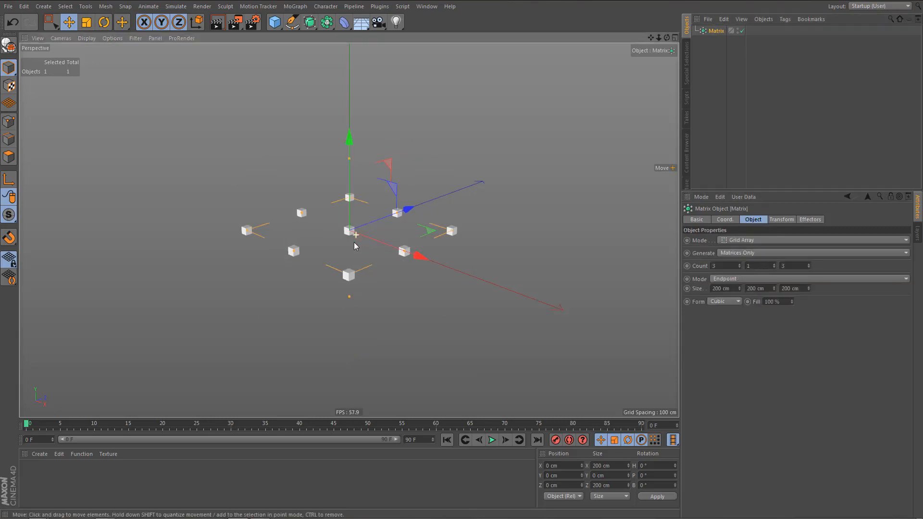
pyautogui.keyDown('alt'); pyautogui.moveTo(354, 242); pyautogui.dragTo(344, 284); pyautogui.keyUp('alt')
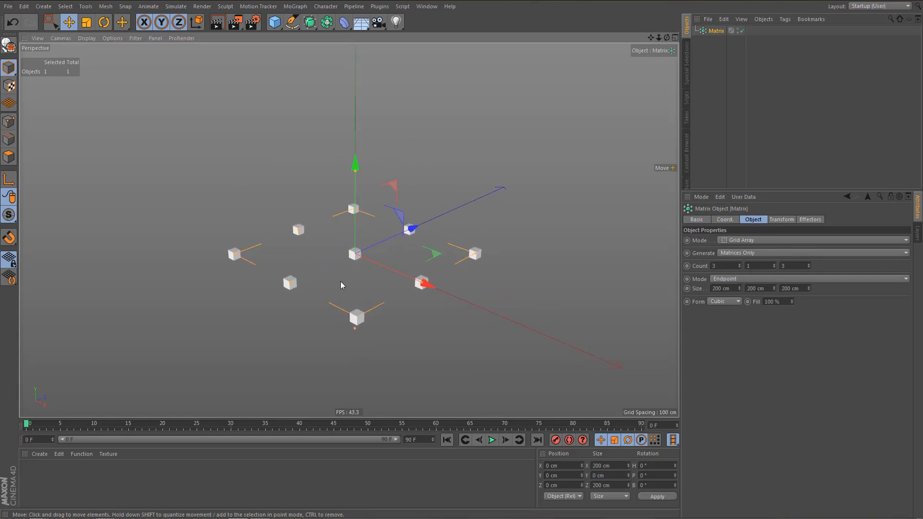
# - Add an N.o.t.a. Effector to the Matrix object and play the animation to preview its effect
pyautogui.click(377, 7)
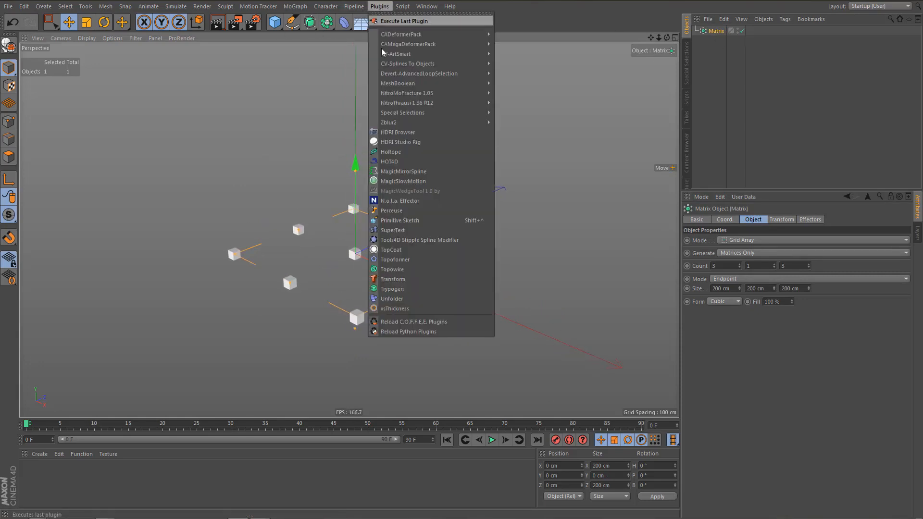
pyautogui.click(409, 201)
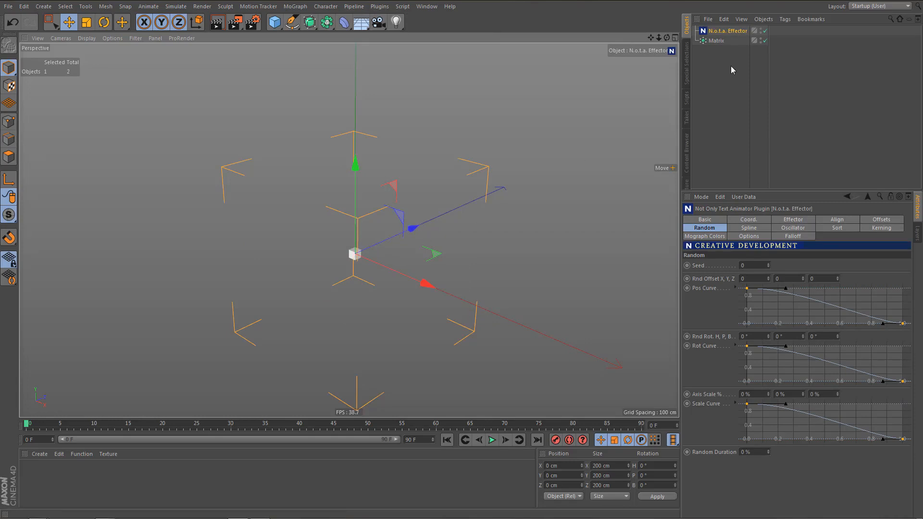
pyautogui.click(716, 41)
pyautogui.click(721, 32)
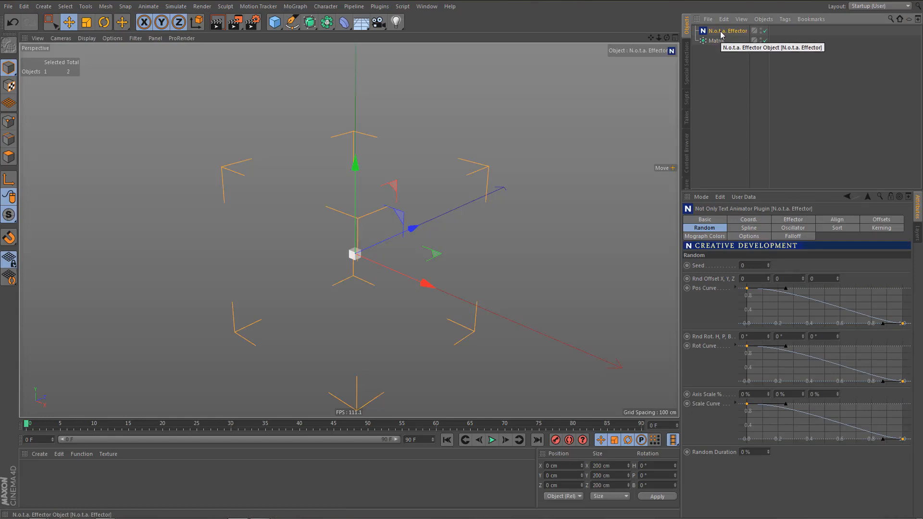
pyautogui.click(493, 439)
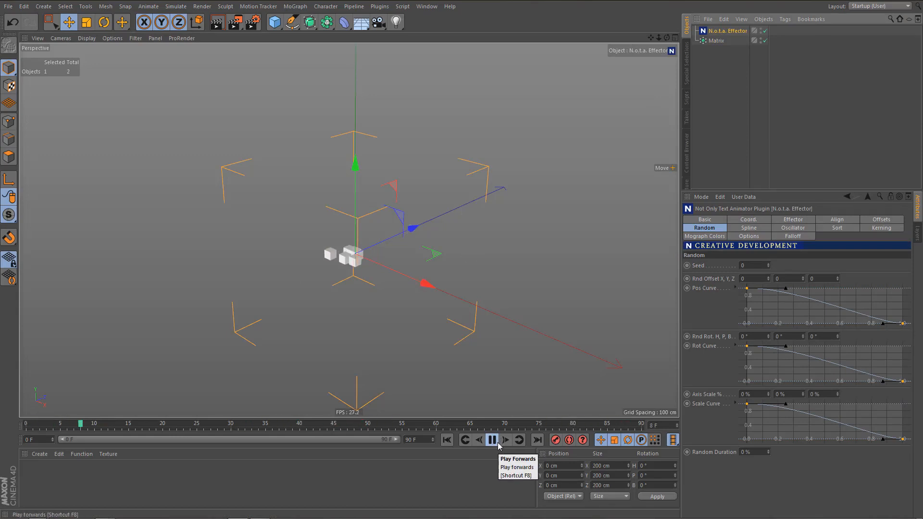
pyautogui.click(495, 441)
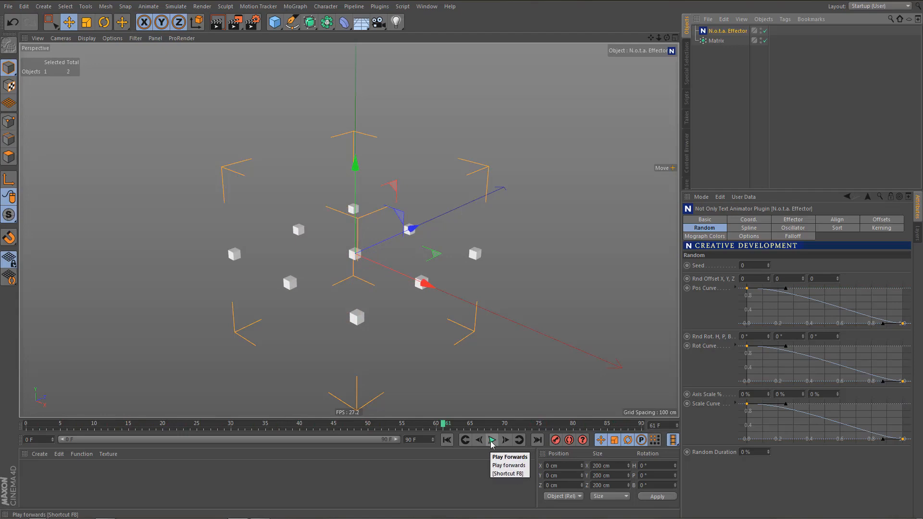
# - Show the N.o.t.a. Effector's Effector settings, play the animation with them and return to the first frame
pyautogui.click(792, 220)
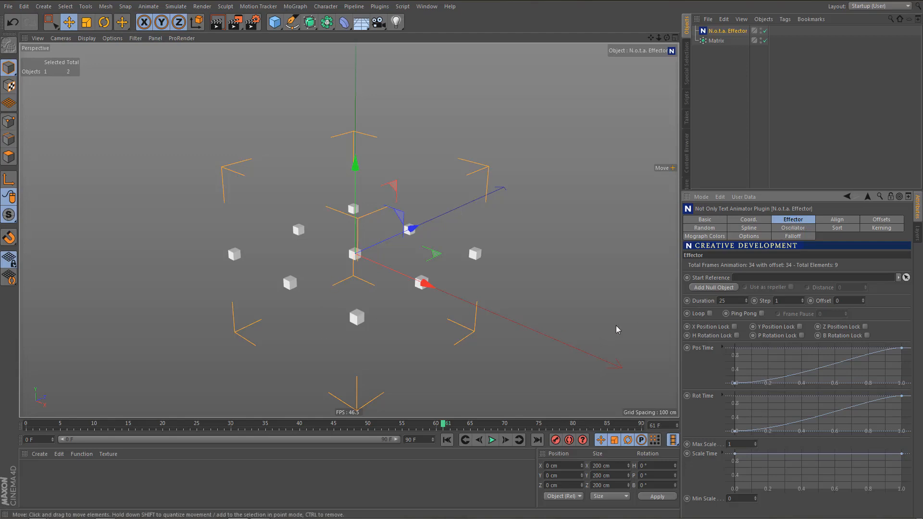
pyautogui.click(708, 303)
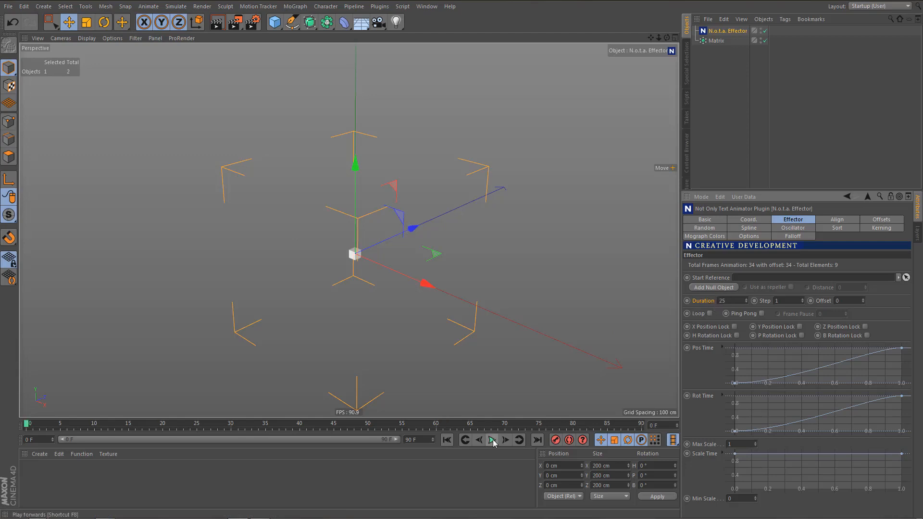
pyautogui.click(493, 440)
pyautogui.click(493, 440)
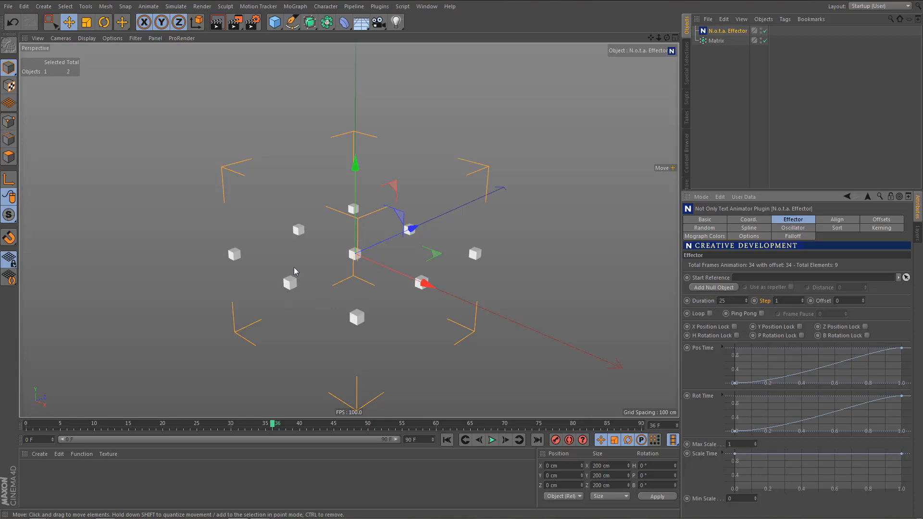
pyautogui.click(448, 440)
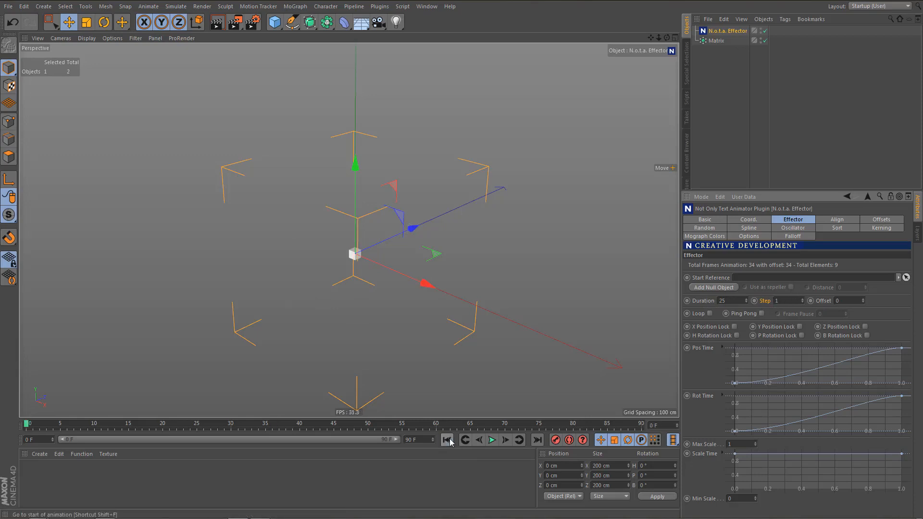
# - Try an Offset of 60 on the N.o.t.a. Effector, preview the delayed animation and reset the Offset to 0
pyautogui.click(847, 301)
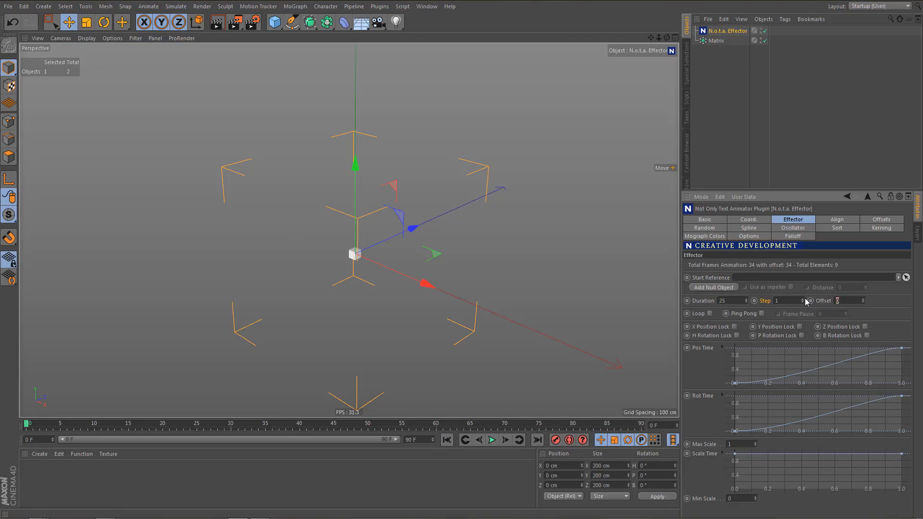
pyautogui.write('60')
pyautogui.press('Return')
pyautogui.click(492, 440)
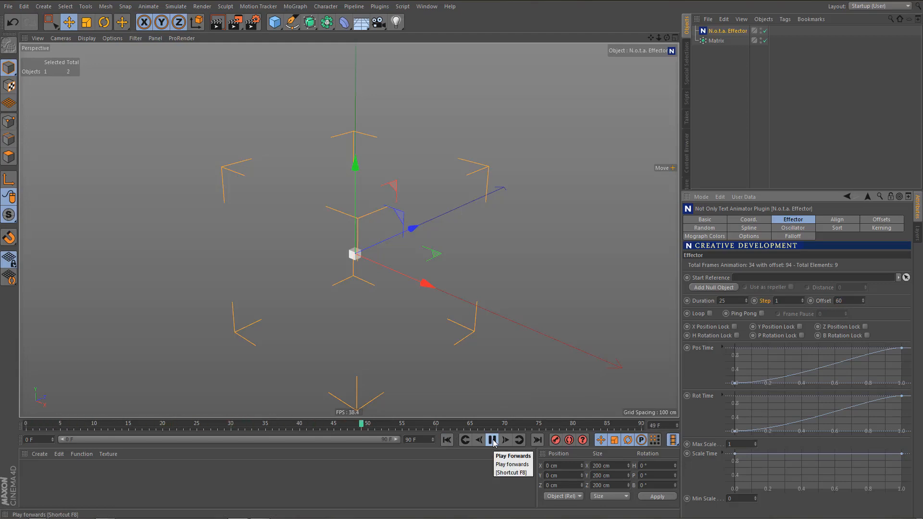
pyautogui.click(492, 439)
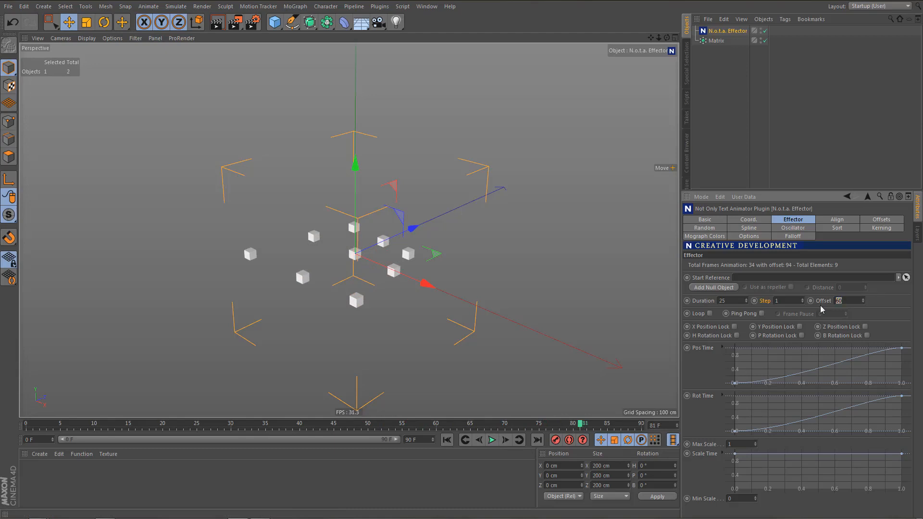
pyautogui.write('0')
pyautogui.press('Return')
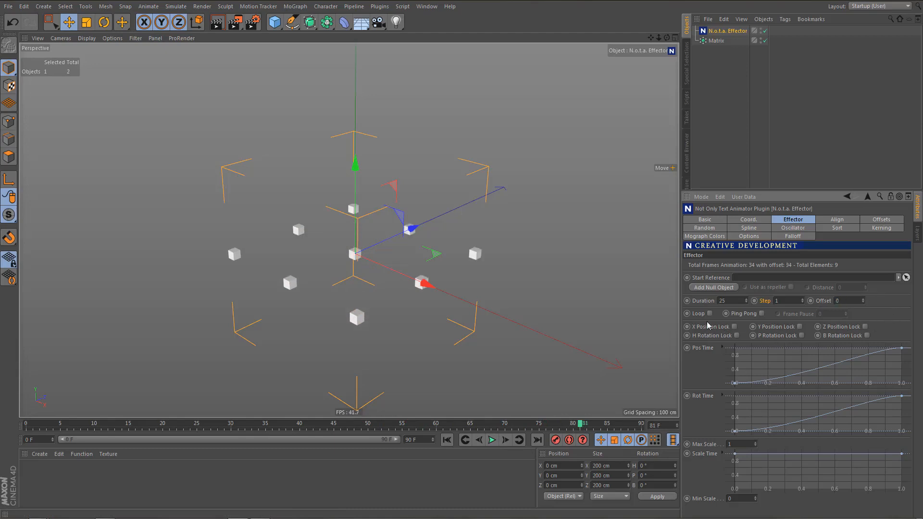
# - Set the Matrix object's Z count to 2 and its Z size to 45 cm
pyautogui.click(716, 42)
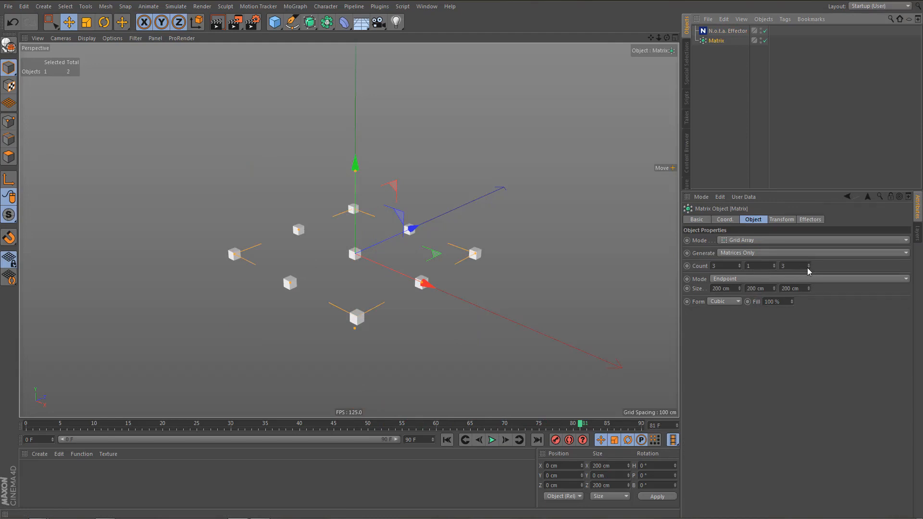
pyautogui.moveTo(810, 267); pyautogui.dragTo(808, 278)
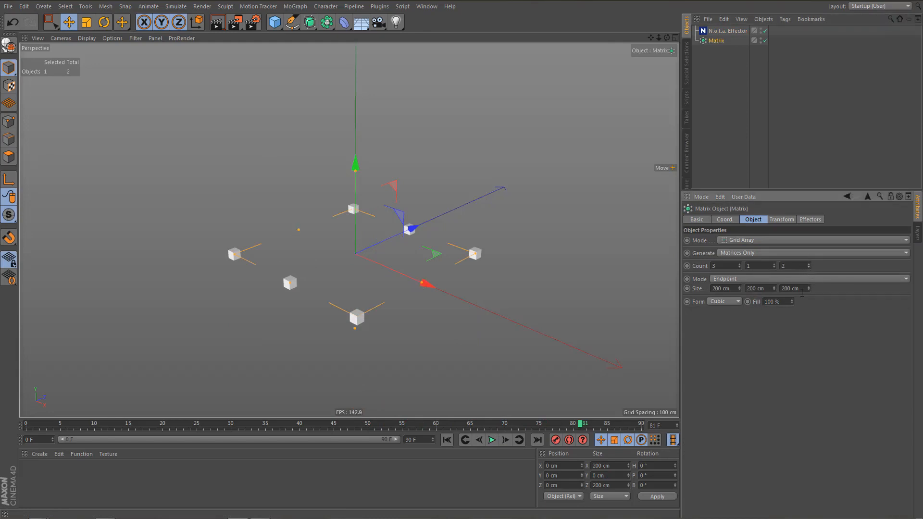
pyautogui.moveTo(809, 288)
pyautogui.mouseDown()
pyautogui.moveTo(809, 315)
pyautogui.moveTo(808, 295)
pyautogui.mouseUp()
# - Set the N.o.t.a. Effector's Duration to 60
pyautogui.click(723, 30)
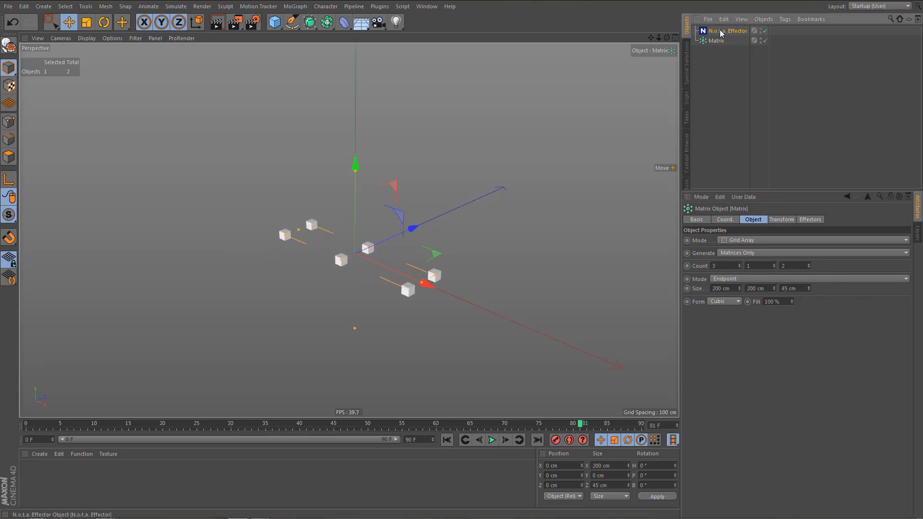
pyautogui.doubleClick(731, 299)
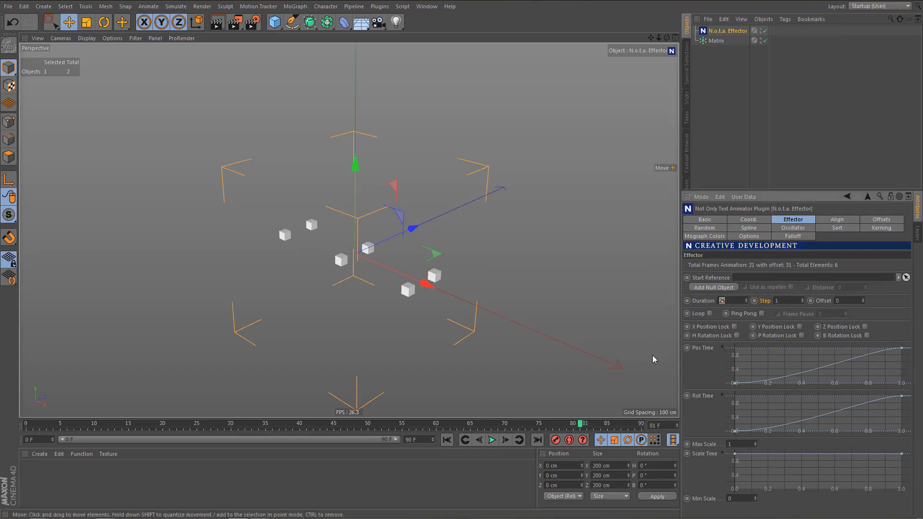
pyautogui.write('60')
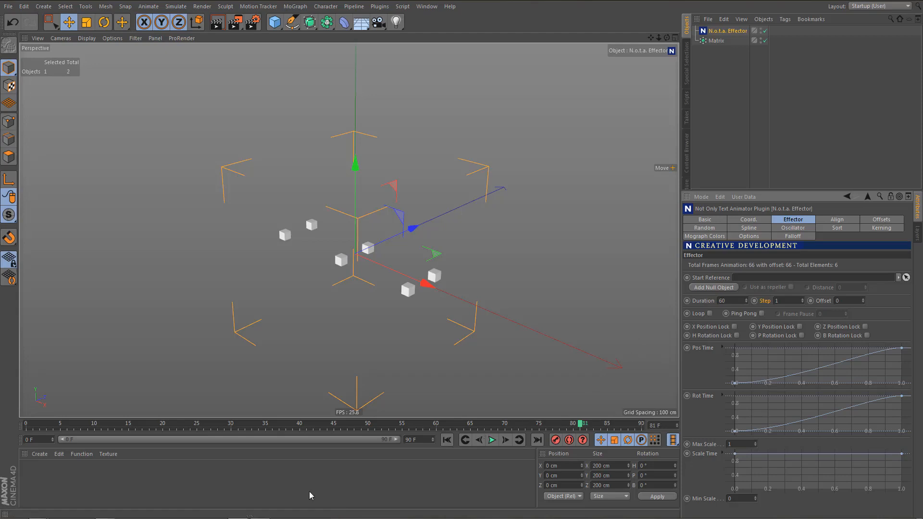
# - Extend the project length to 300 frames and expand the preview range to the full timeline
pyautogui.doubleClick(430, 440)
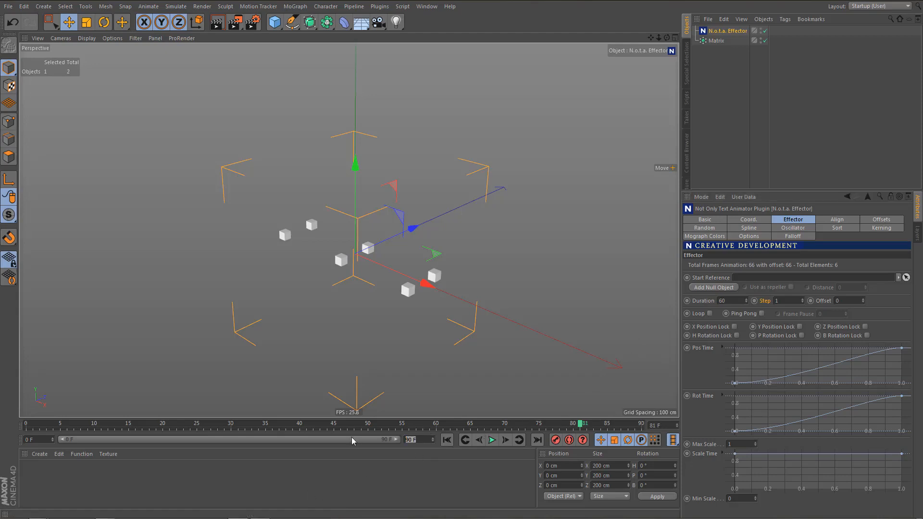
pyautogui.write('300')
pyautogui.press('Return')
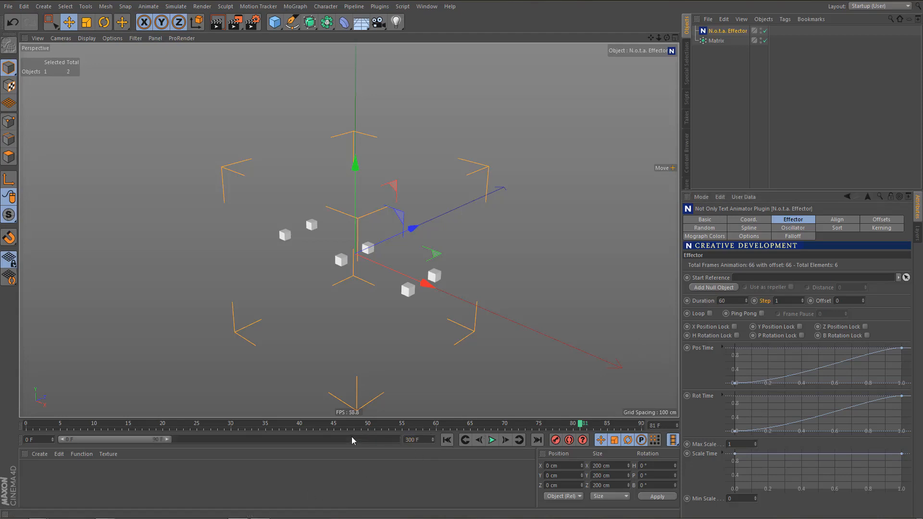
pyautogui.doubleClick(353, 440)
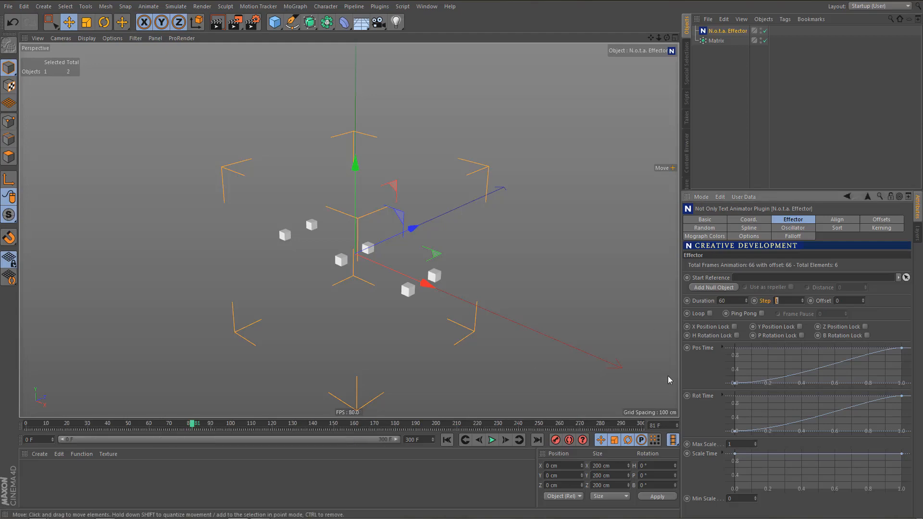
# - Try a Step value of 40 on the N.o.t.a. Effector
pyautogui.write('40')
pyautogui.press('Return')
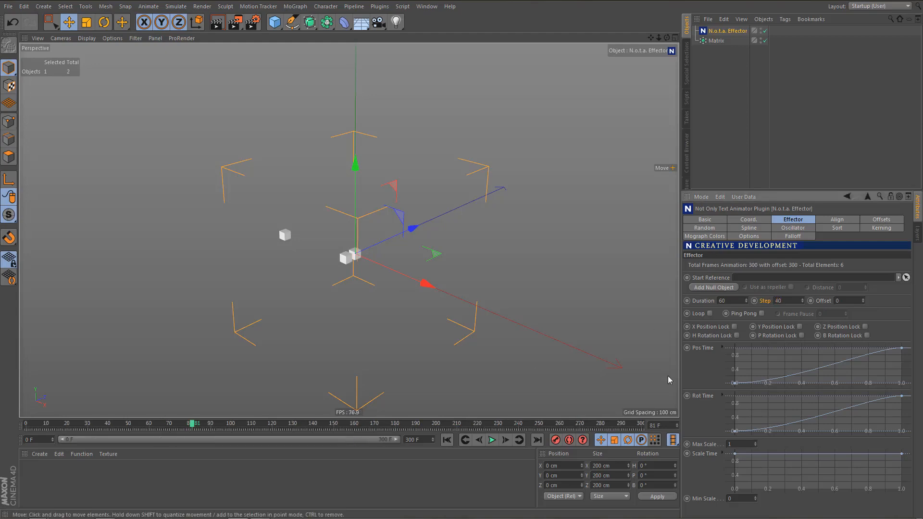
pyautogui.press('Delete')
pyautogui.press('0')
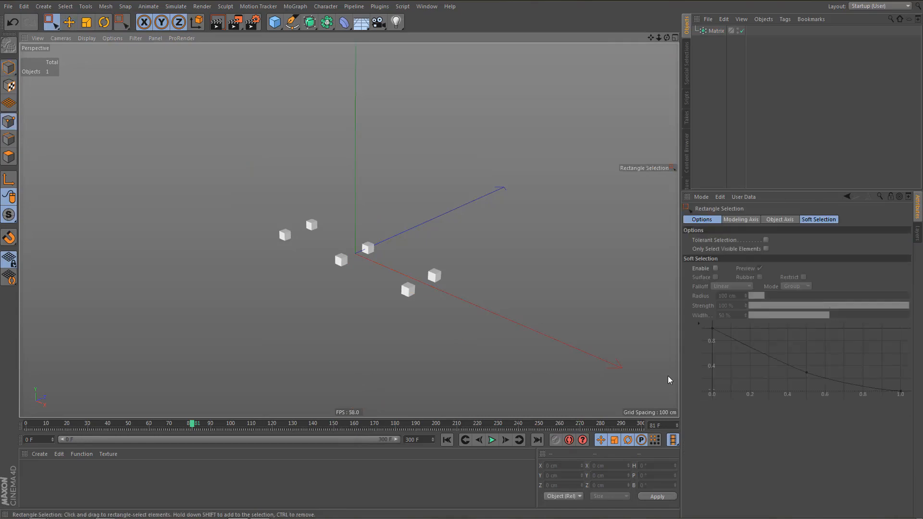
pyautogui.hotkey('ctrl', 'z')
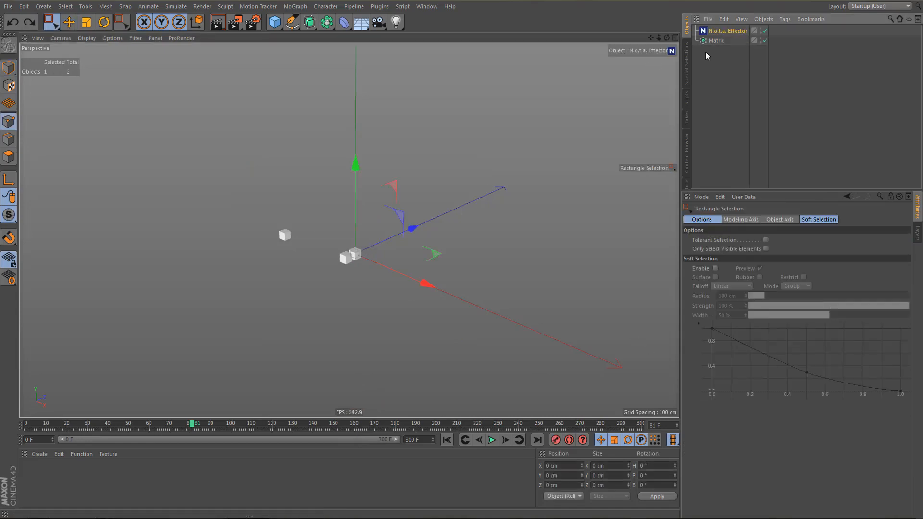
# - Set the N.o.t.a. Effector's Step to 30
pyautogui.click(720, 31)
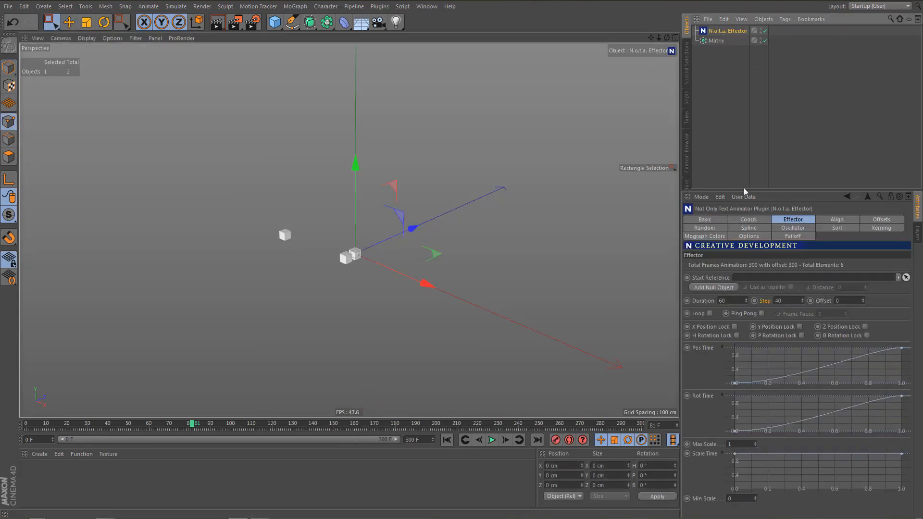
pyautogui.doubleClick(801, 299)
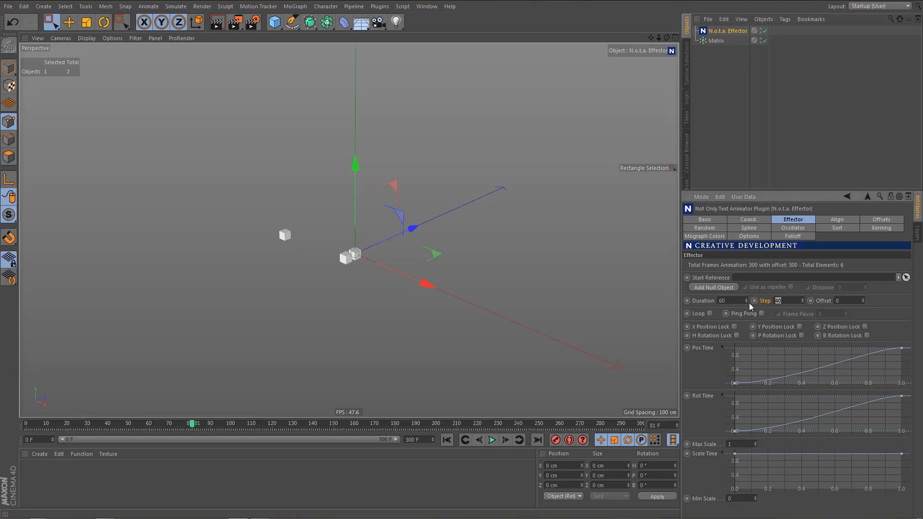
pyautogui.write('30')
pyautogui.press('Return')
# - Play the animation from the first frame to examine how the Matrix elements start one after another
pyautogui.click(447, 440)
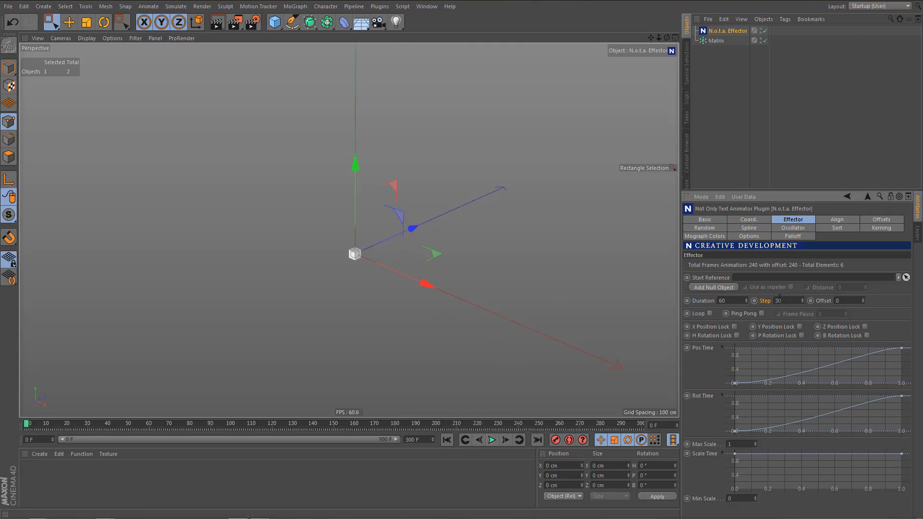
pyautogui.click(492, 440)
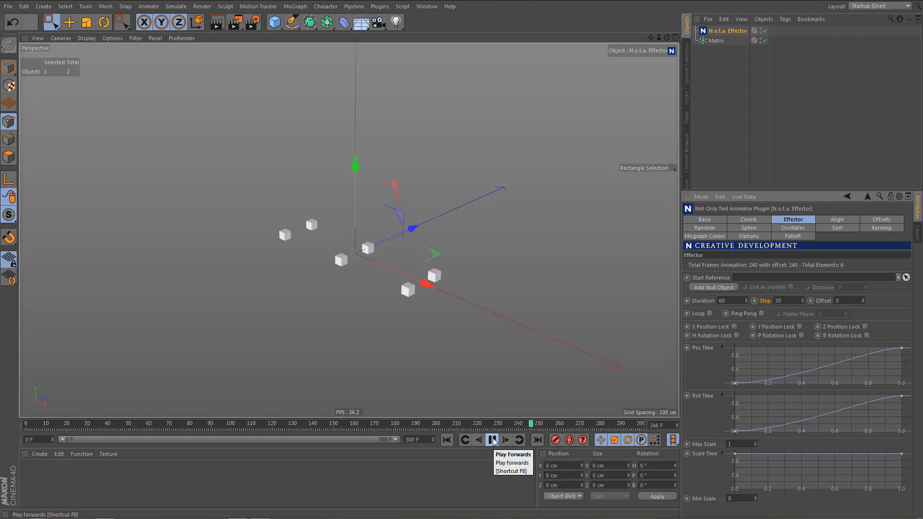
pyautogui.click(493, 440)
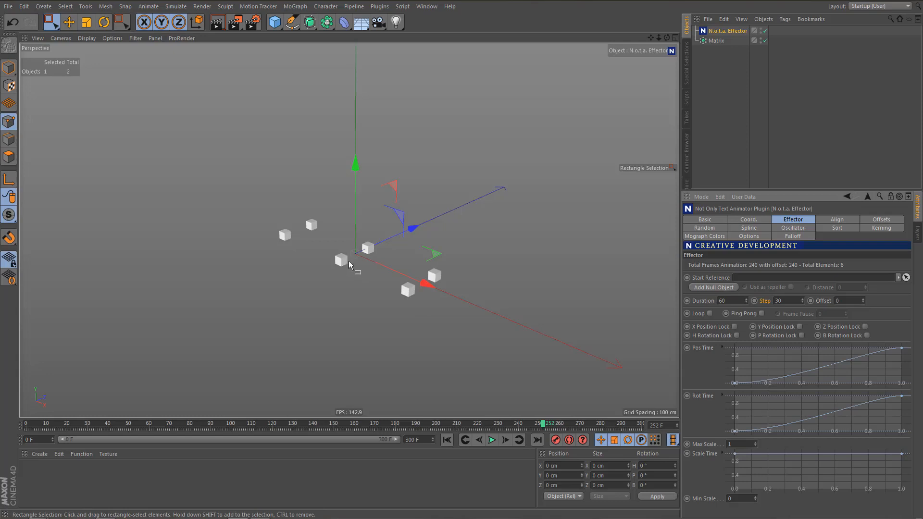
pyautogui.click(446, 439)
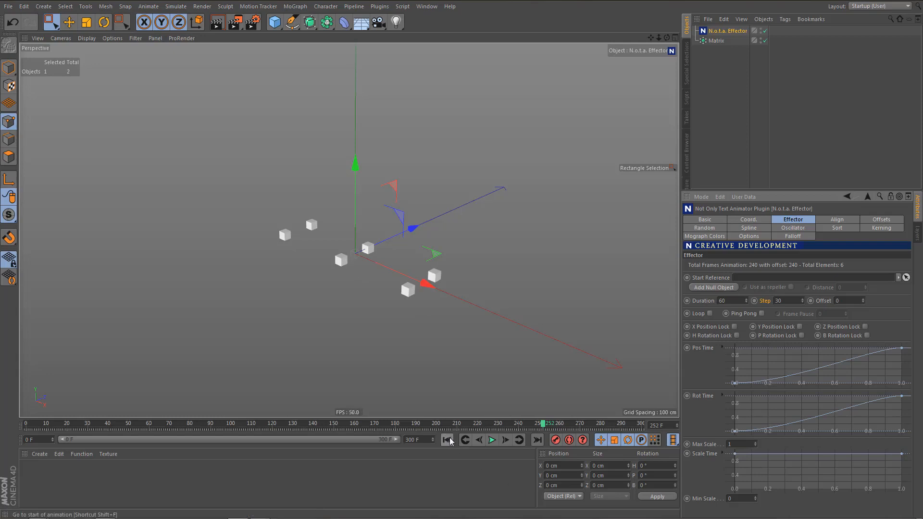
pyautogui.click(492, 440)
pyautogui.click(491, 441)
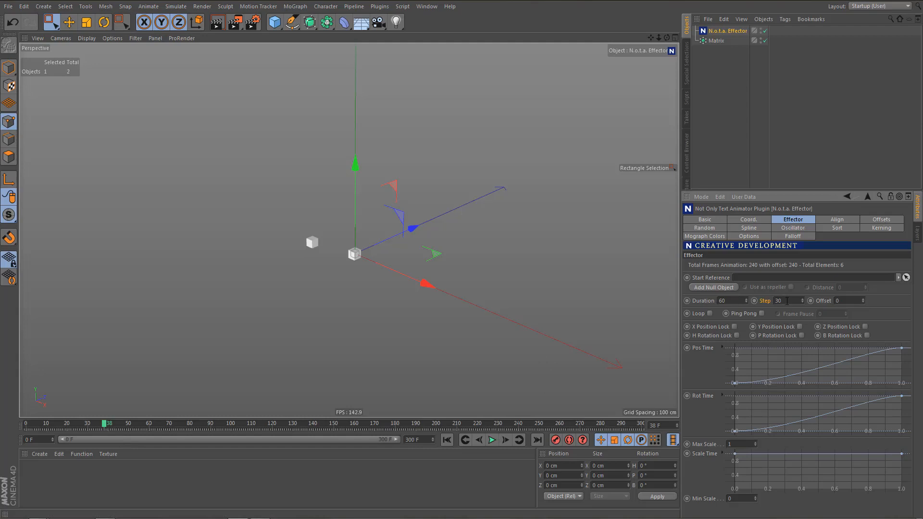
pyautogui.click(492, 440)
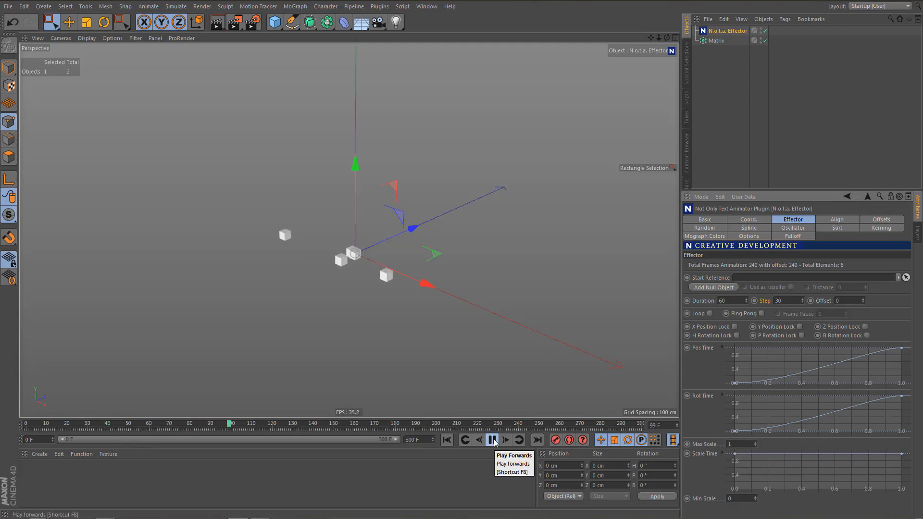
pyautogui.click(492, 440)
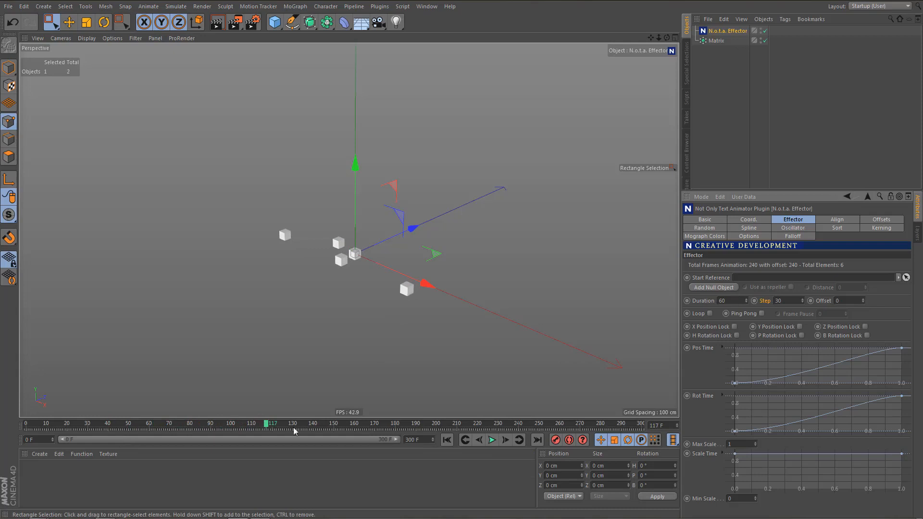
# - Scrub, replay and step back through the frames around 70 to 110 to examine the overlap between moving elements
pyautogui.moveTo(266, 423); pyautogui.dragTo(206, 437)
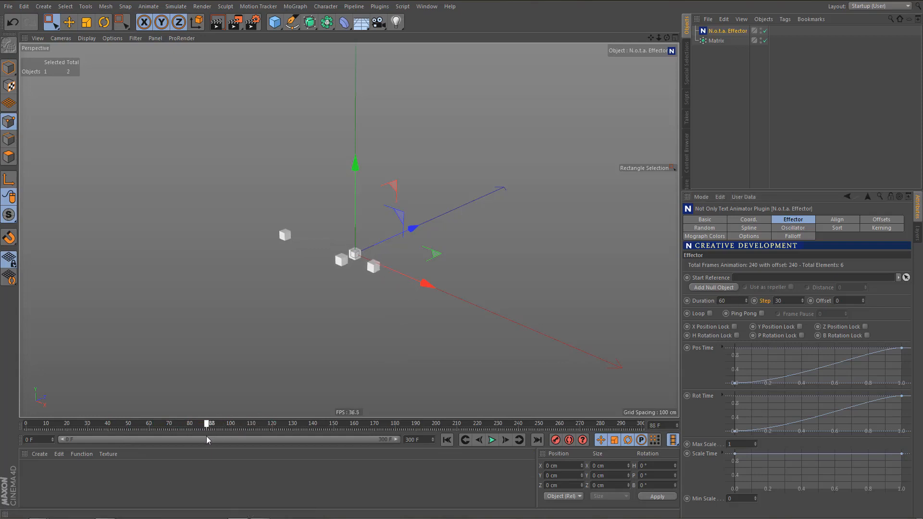
pyautogui.click(492, 440)
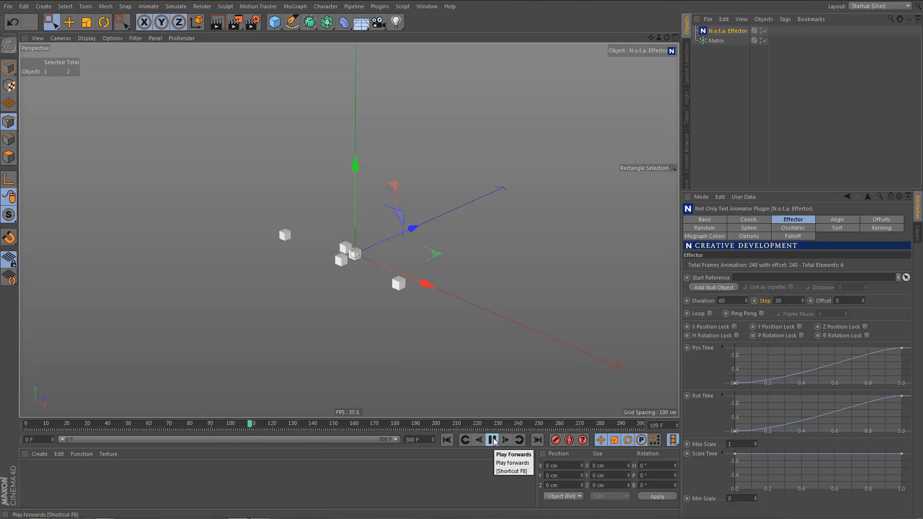
pyautogui.click(493, 441)
pyautogui.moveTo(251, 425); pyautogui.dragTo(210, 434)
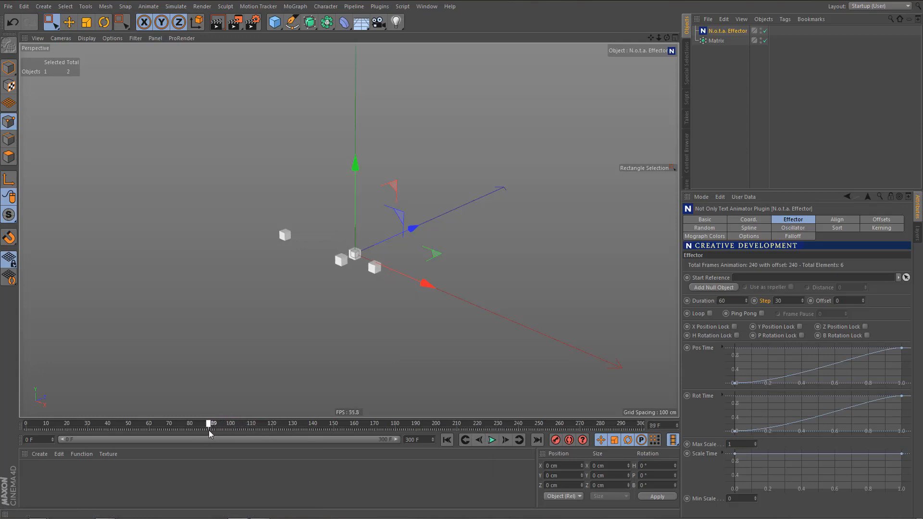
pyautogui.click(506, 441)
pyautogui.click(480, 442)
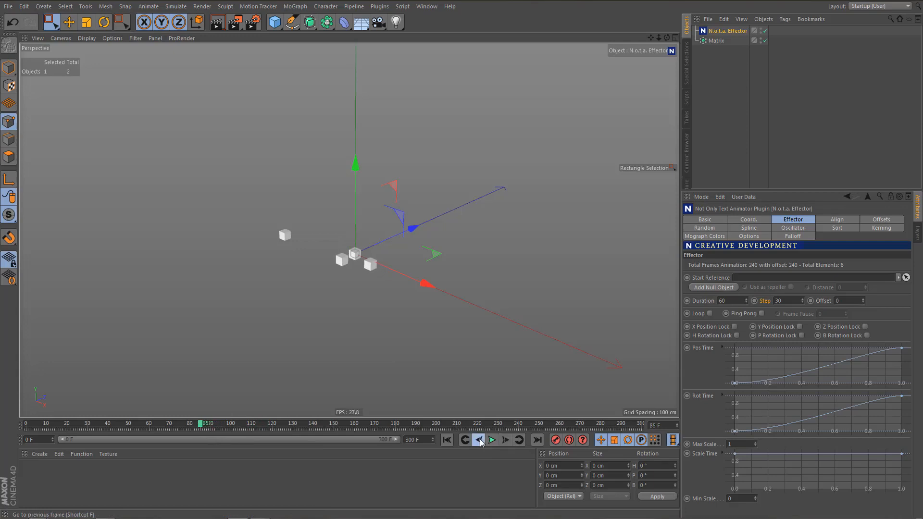
pyautogui.click(480, 442)
pyautogui.click(480, 441)
pyautogui.click(481, 442)
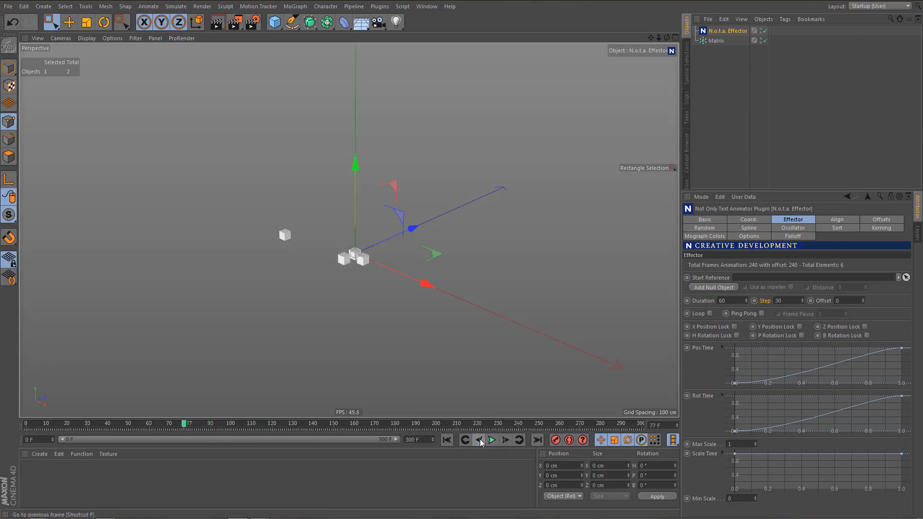
pyautogui.click(480, 441)
pyautogui.click(480, 441)
pyautogui.click(480, 441)
pyautogui.click(480, 441)
# - Set the N.o.t.a. Effector's Duration to 30 and its Step to 10
pyautogui.doubleClick(779, 301)
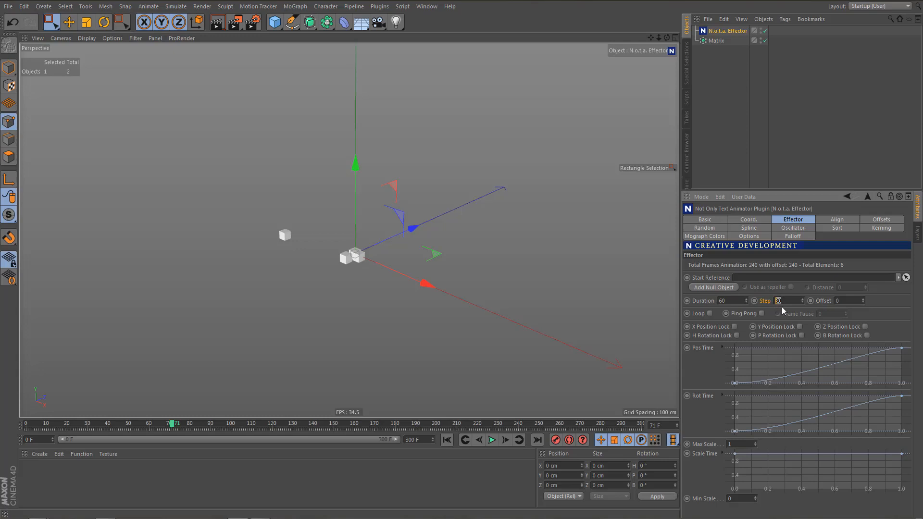
pyautogui.doubleClick(731, 301)
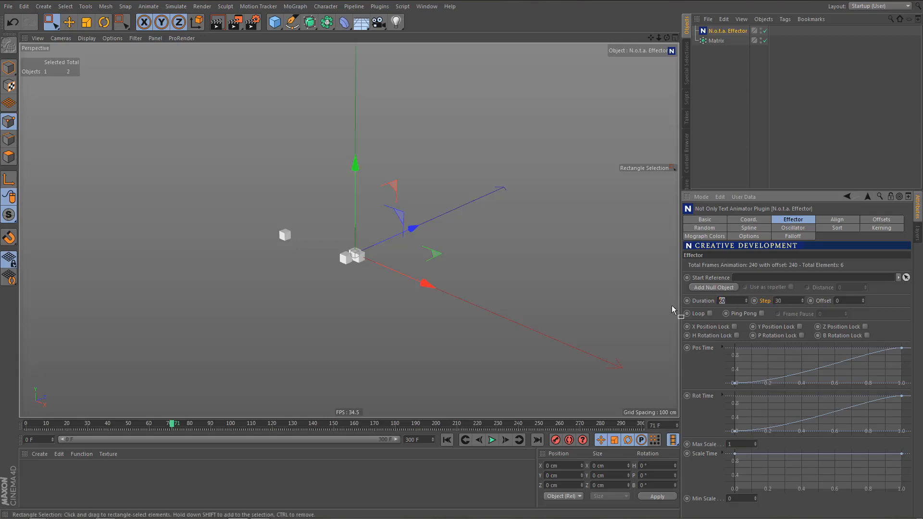
pyautogui.write('3')
pyautogui.press('Return')
pyautogui.write('10')
pyautogui.press('Return')
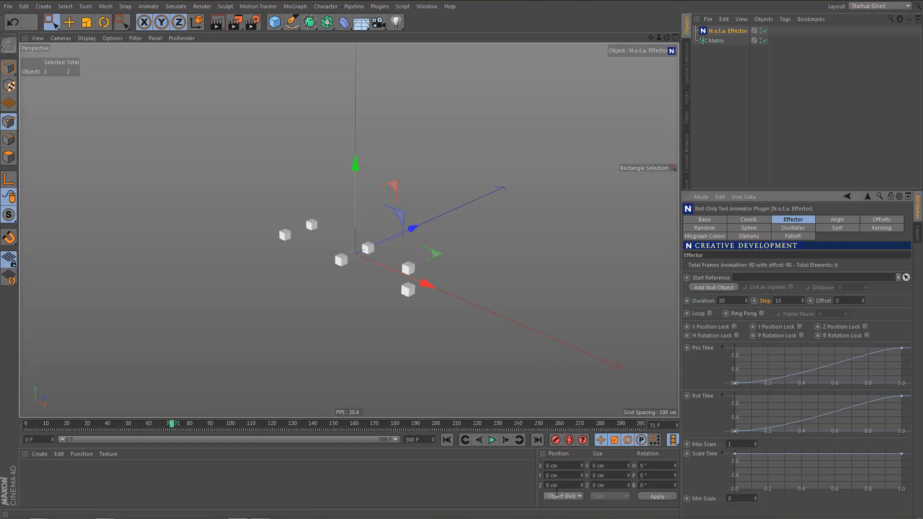
# - Play the animation from the first frame to examine the shorter Duration and Step timing
pyautogui.click(447, 440)
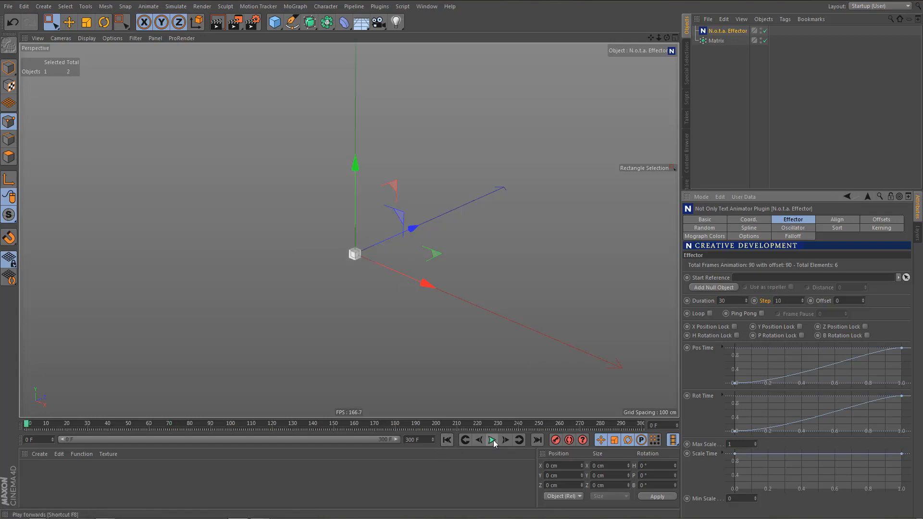
pyautogui.click(492, 440)
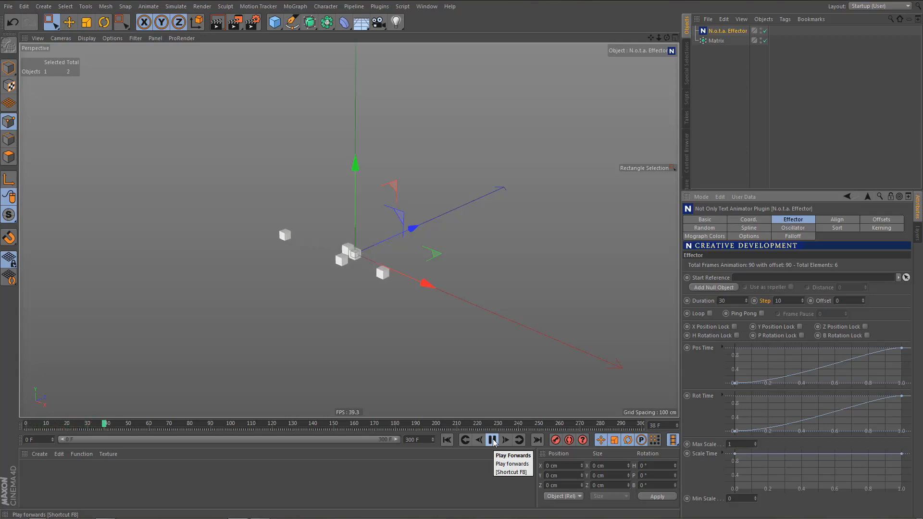
pyautogui.click(492, 440)
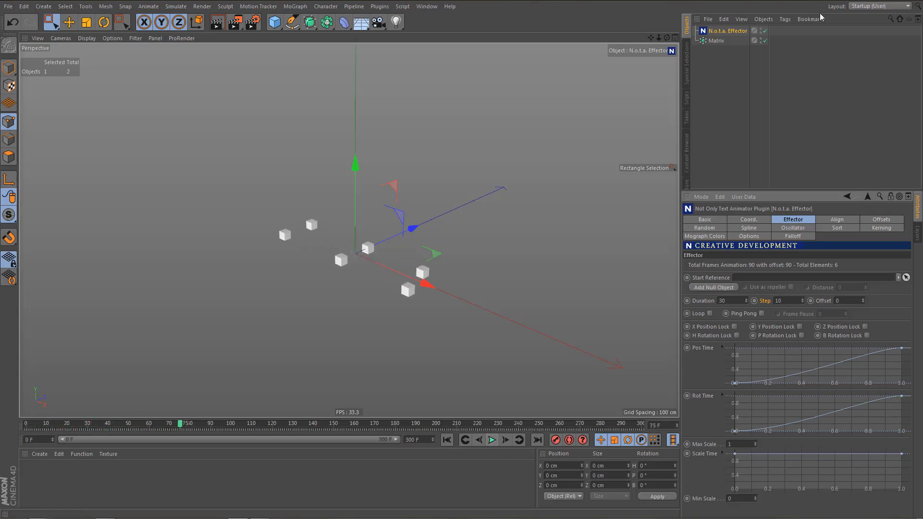
# - Set the Matrix's Y count to 2 and its Y size to 63 cm
pyautogui.click(716, 40)
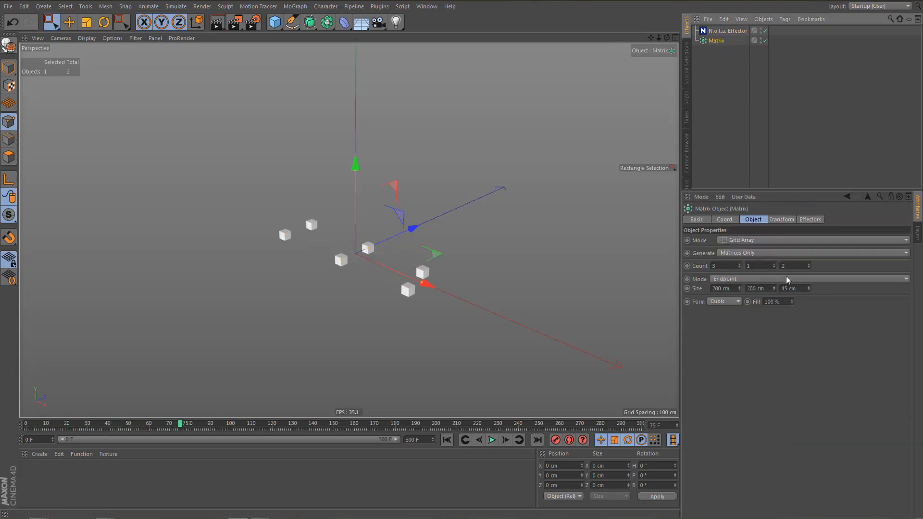
pyautogui.click(774, 265)
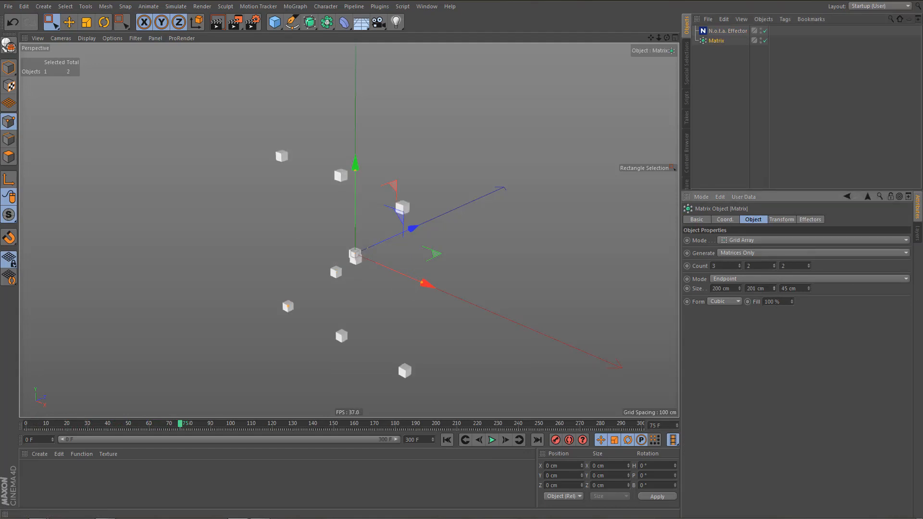
pyautogui.moveTo(774, 288); pyautogui.dragTo(775, 288)
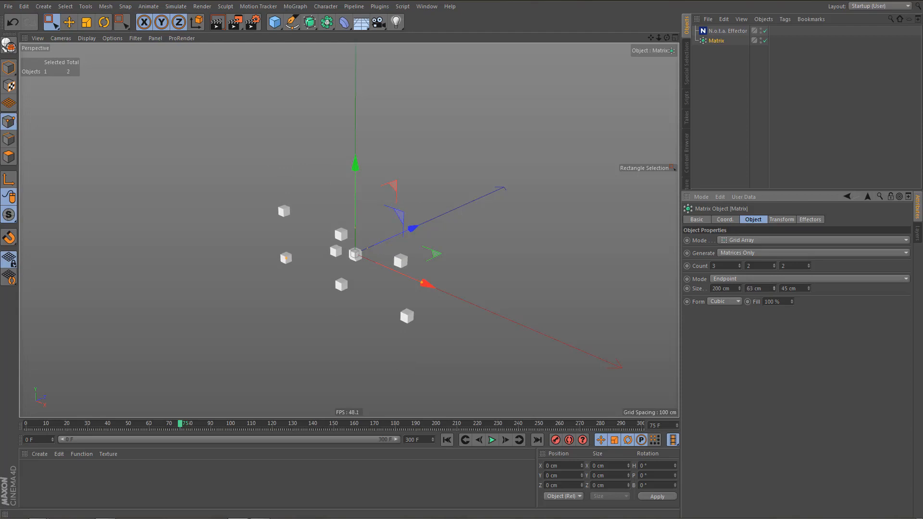
# - Replay the enlarged Matrix animation from the first frame and examine the N.o.t.a. Effector's total frames and element count
pyautogui.click(446, 440)
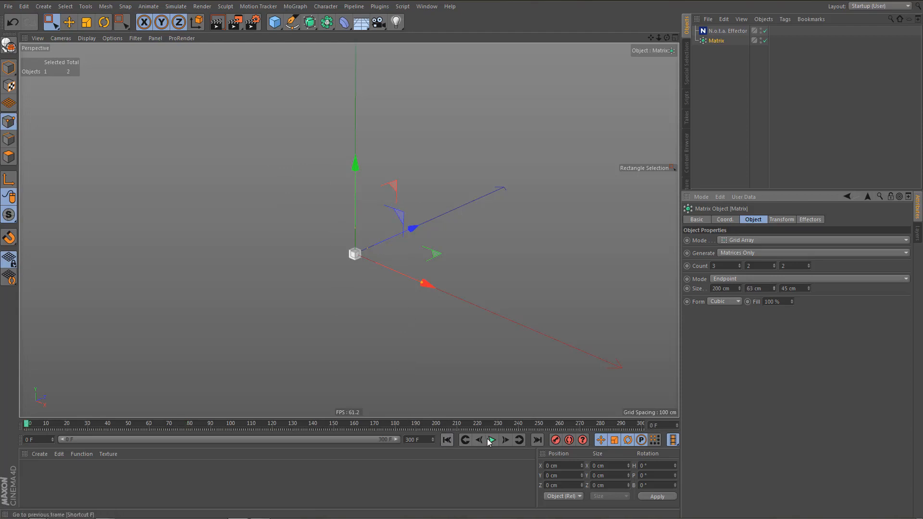
pyautogui.click(492, 440)
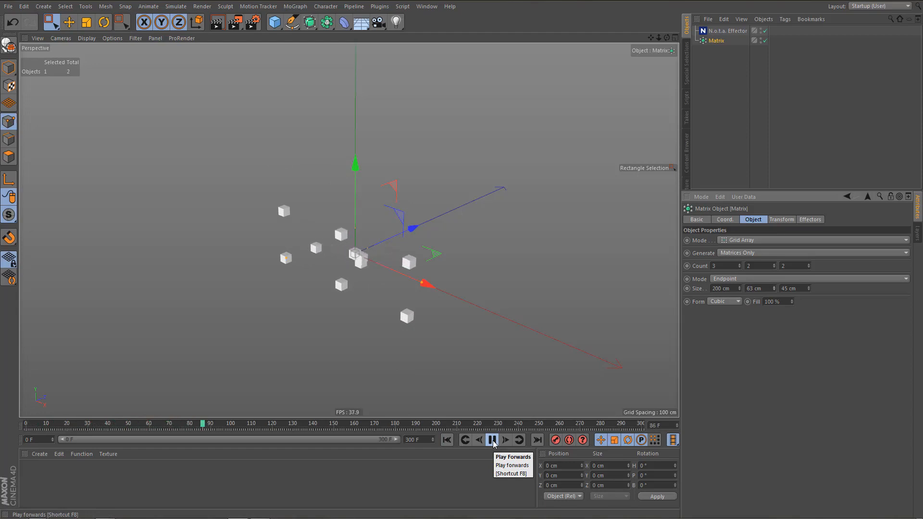
pyautogui.click(735, 34)
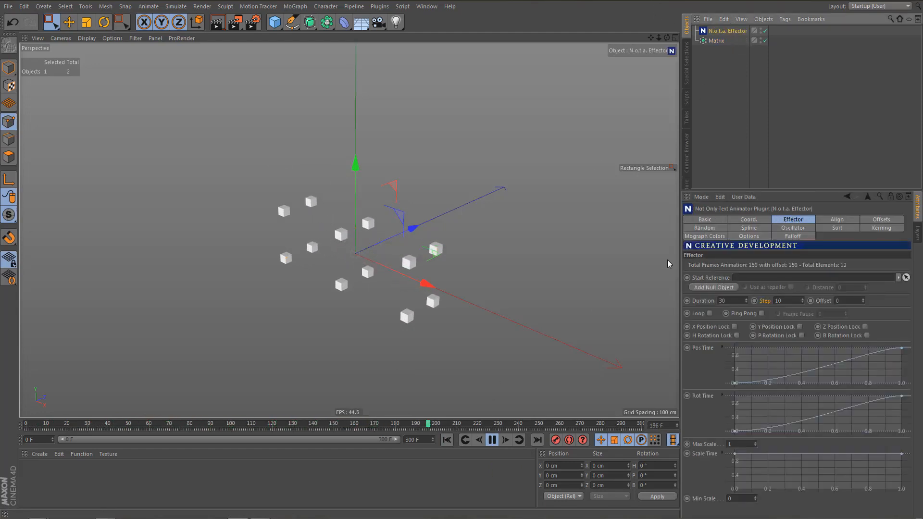
pyautogui.click(493, 440)
# - Add a Start Reference null to the N.o.t.a. Effector, move it along Z behind the Matrix, and play from the first frame
pyautogui.click(716, 279)
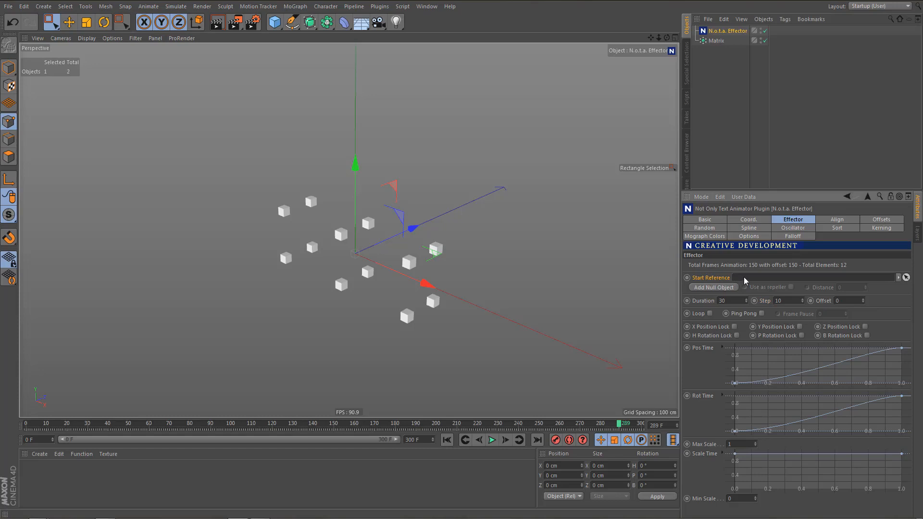
pyautogui.click(711, 287)
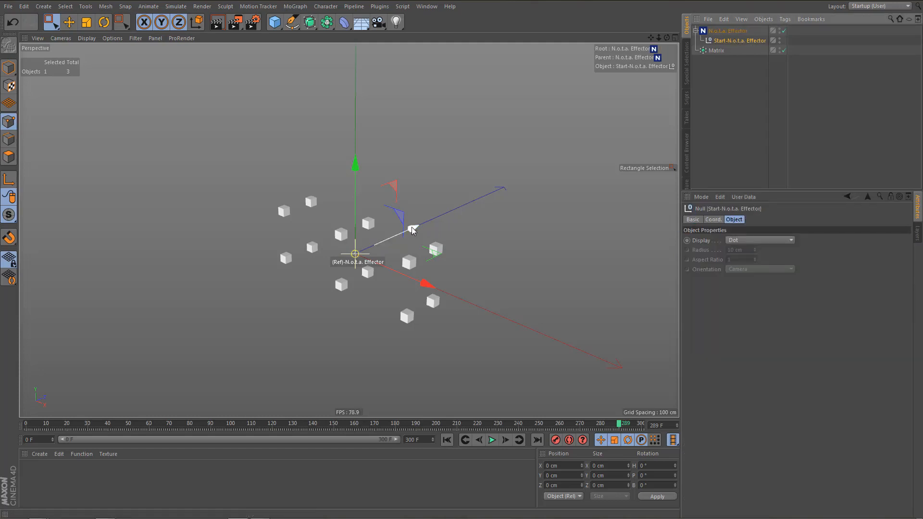
pyautogui.moveTo(412, 230); pyautogui.dragTo(566, 148)
pyautogui.click(447, 440)
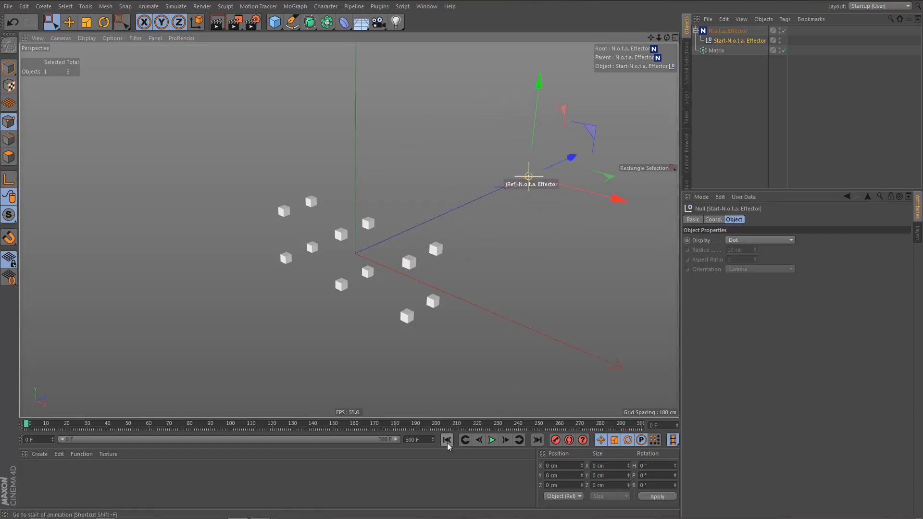
pyautogui.click(491, 440)
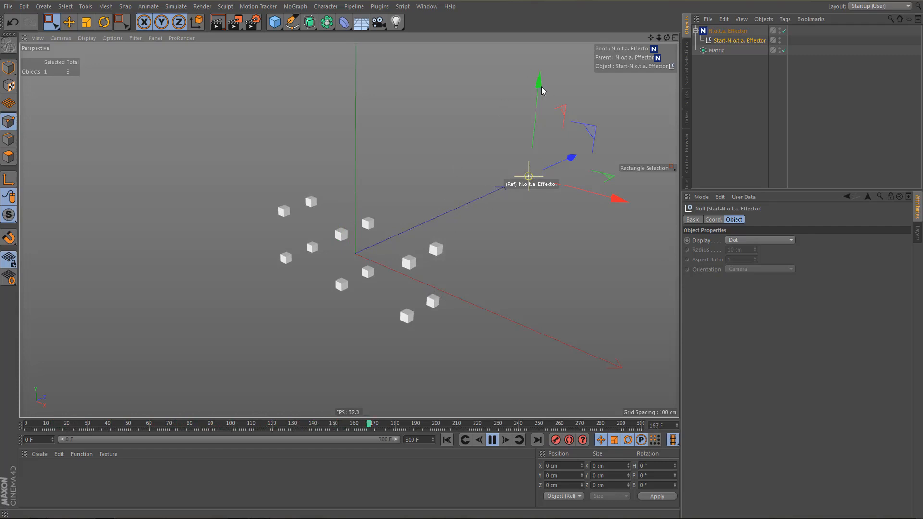
# - Move the Start Reference null down below the Matrix and up high above it during playback, then stop the animation
pyautogui.moveTo(542, 90); pyautogui.dragTo(515, 294)
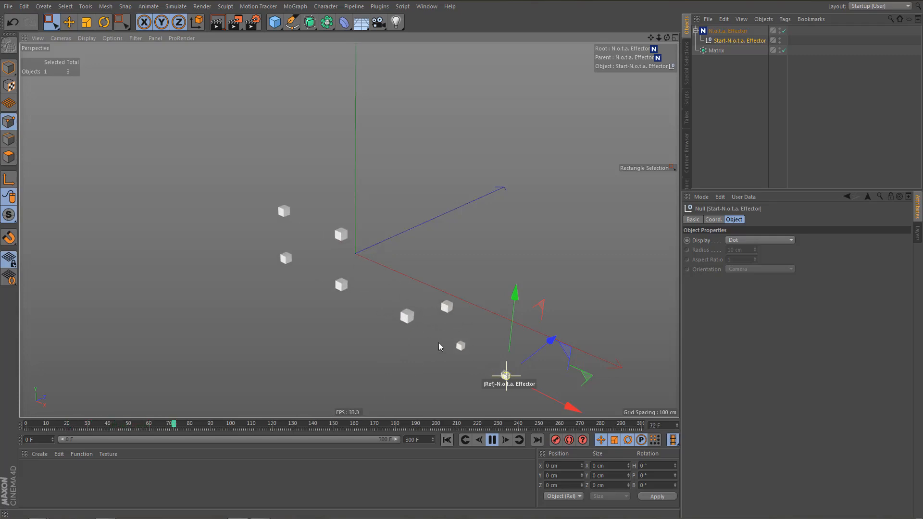
pyautogui.moveTo(514, 291); pyautogui.dragTo(543, 35)
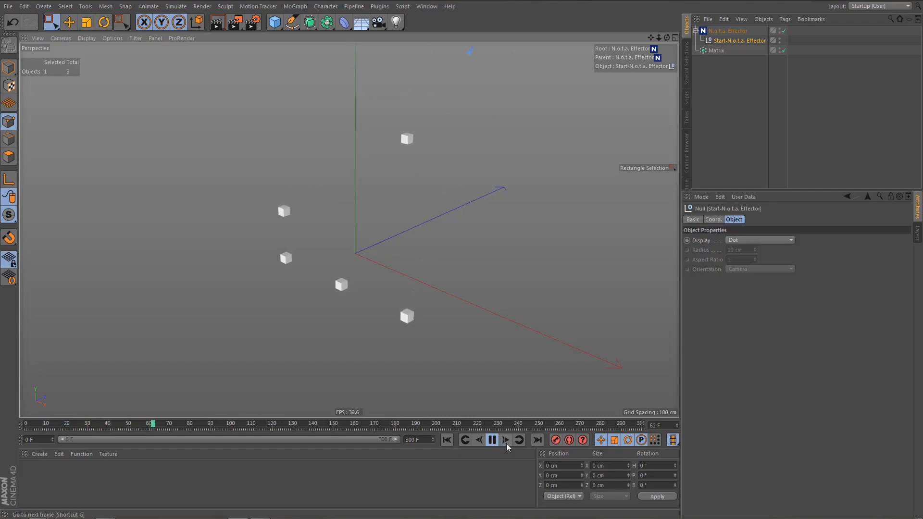
pyautogui.click(492, 441)
pyautogui.moveTo(361, 272)
pyautogui.keyDown('alt'); pyautogui.mouseDown()
pyautogui.moveTo(308, 268)
pyautogui.moveTo(363, 266)
pyautogui.mouseUp(); pyautogui.keyUp('alt')
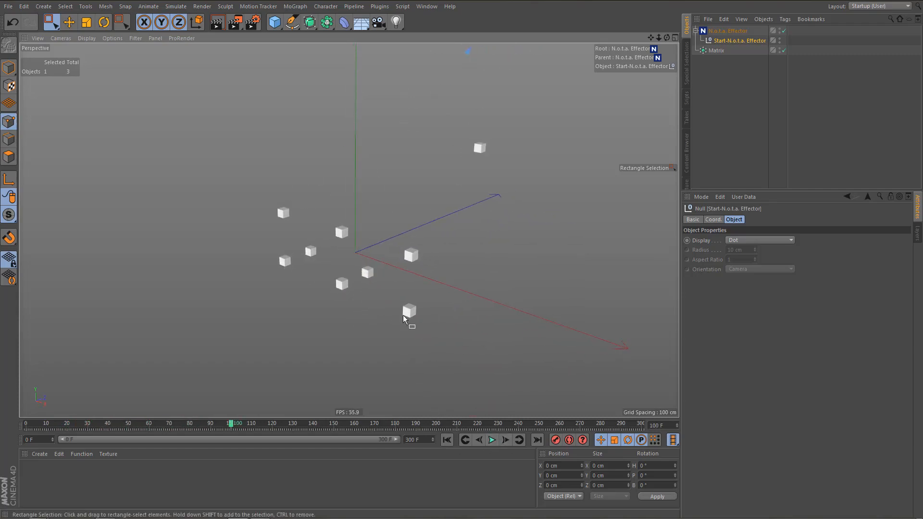
# - Add a sorting reference null in the N.o.t.a. Effector's Sort settings and play the animation from the first frame
pyautogui.click(366, 272)
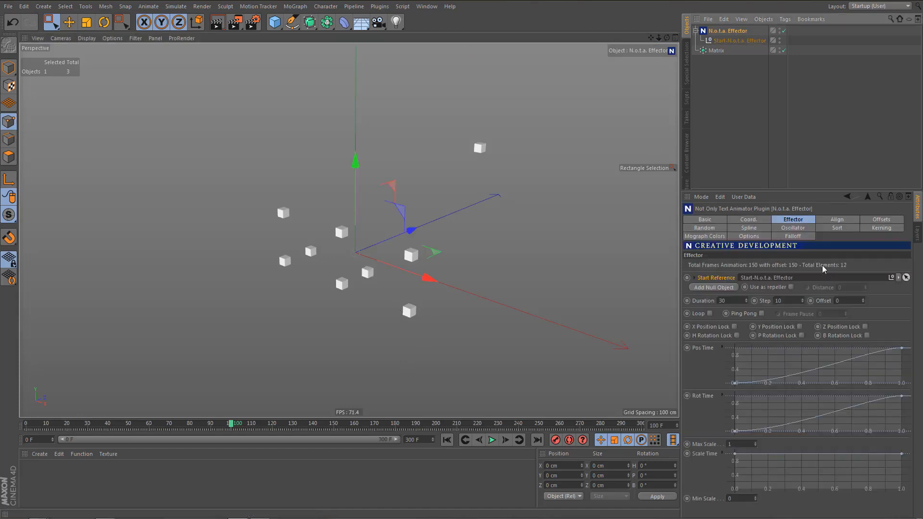
pyautogui.click(838, 228)
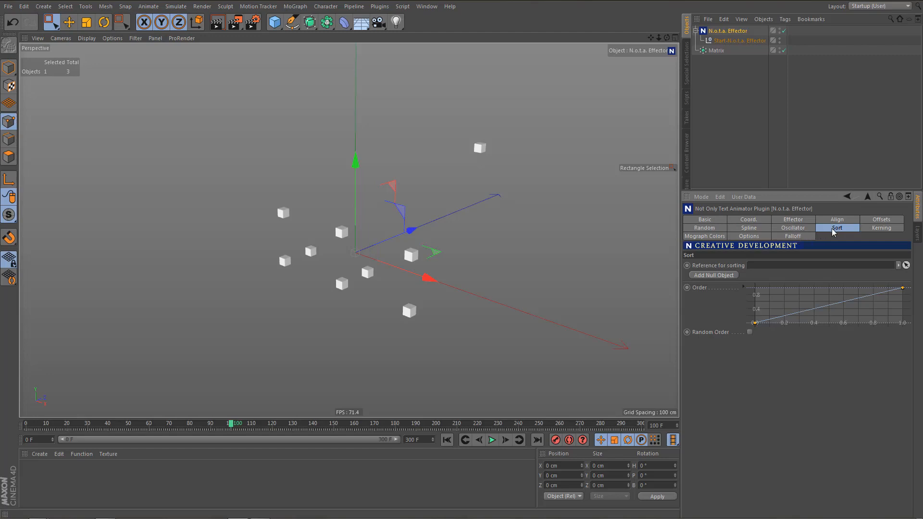
pyautogui.click(793, 219)
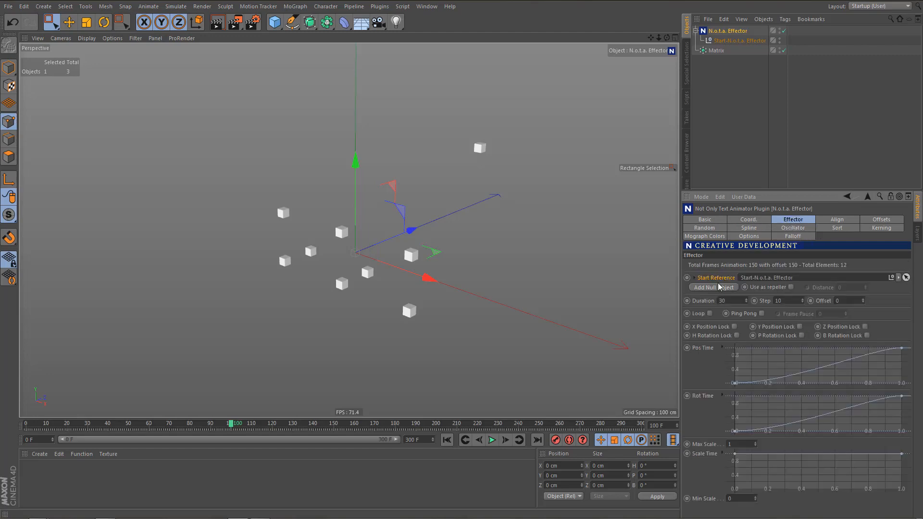
pyautogui.click(840, 229)
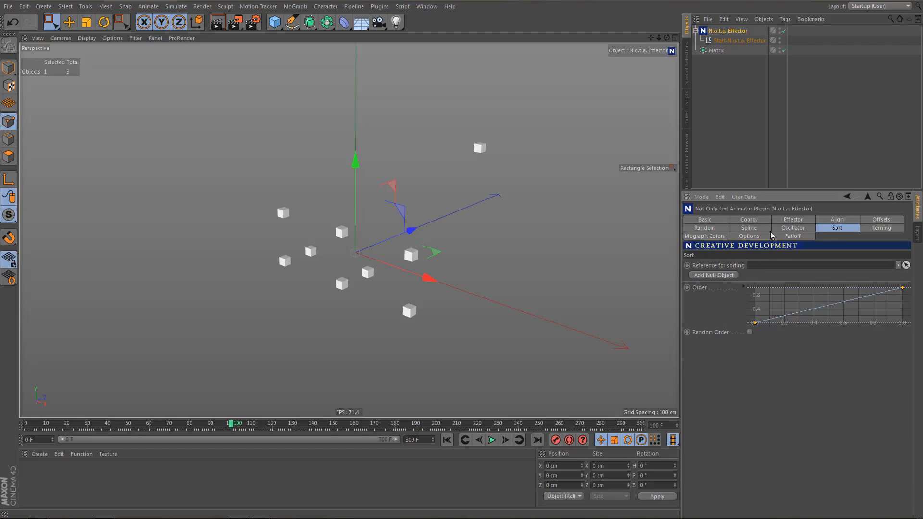
pyautogui.click(719, 276)
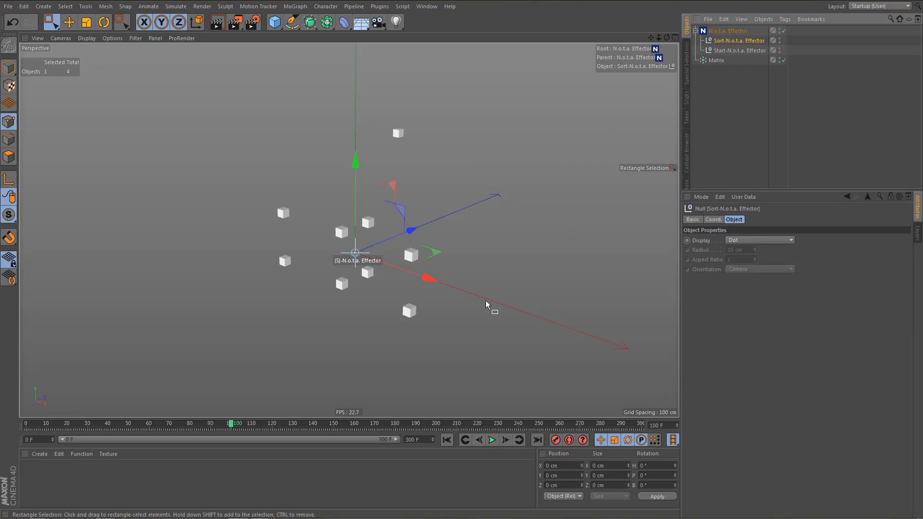
pyautogui.click(447, 440)
pyautogui.click(492, 440)
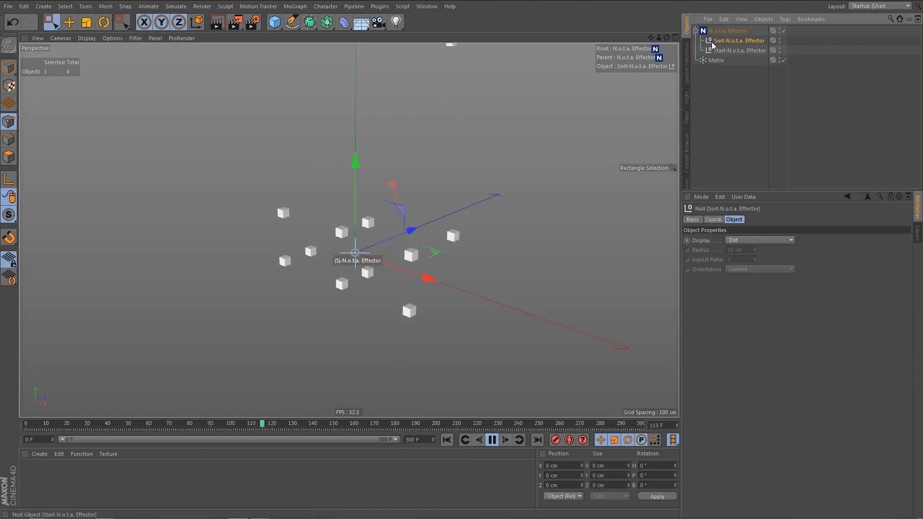
# - Reduce the Matrix's X and Y counts to 1 and replay the animation from the first frame
pyautogui.click(717, 60)
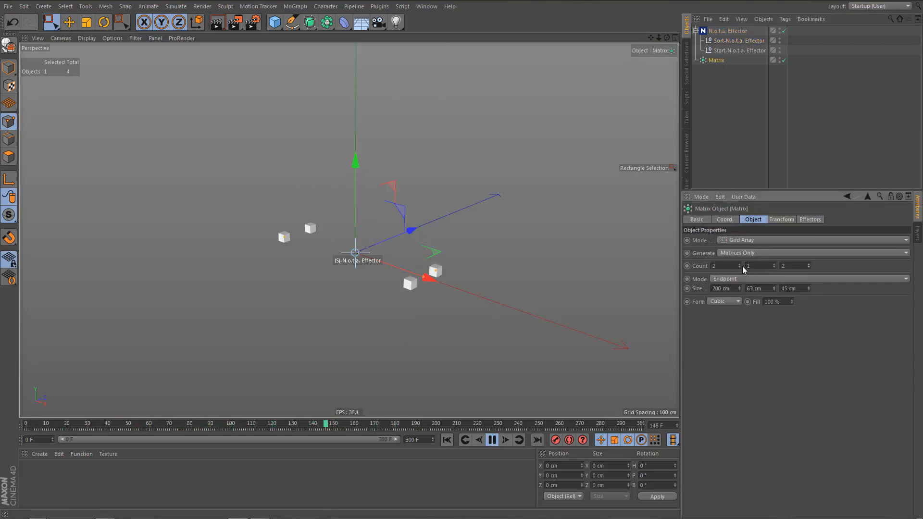
pyautogui.click(740, 268)
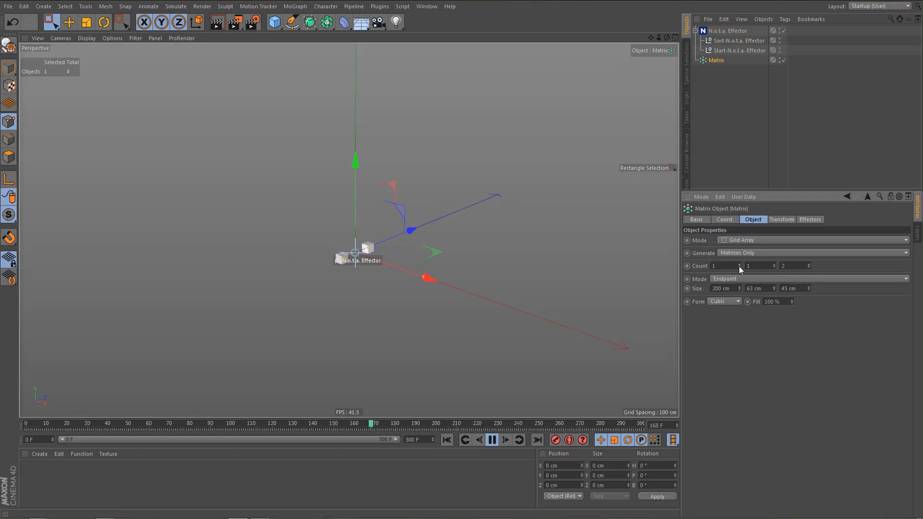
pyautogui.click(447, 439)
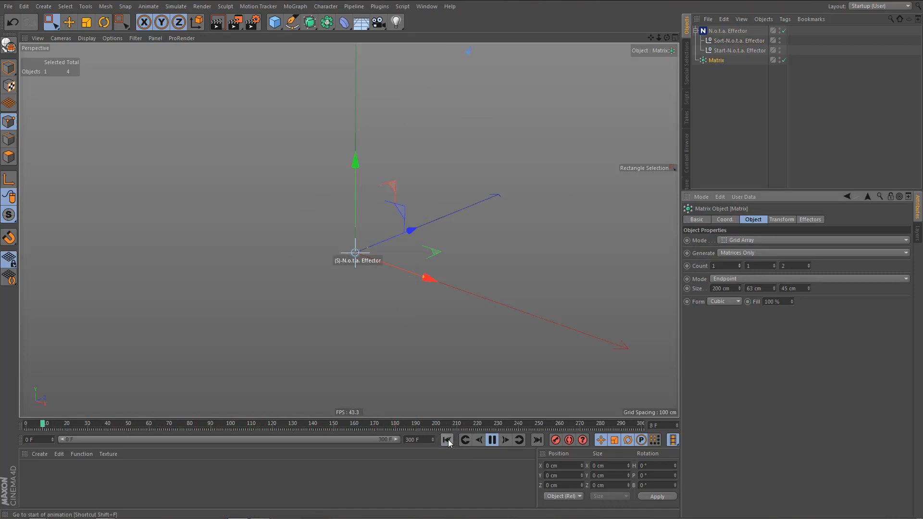
# - Set the Matrix's X count to 3 and replay the animation from the first frame
pyautogui.click(740, 264)
pyautogui.click(739, 264)
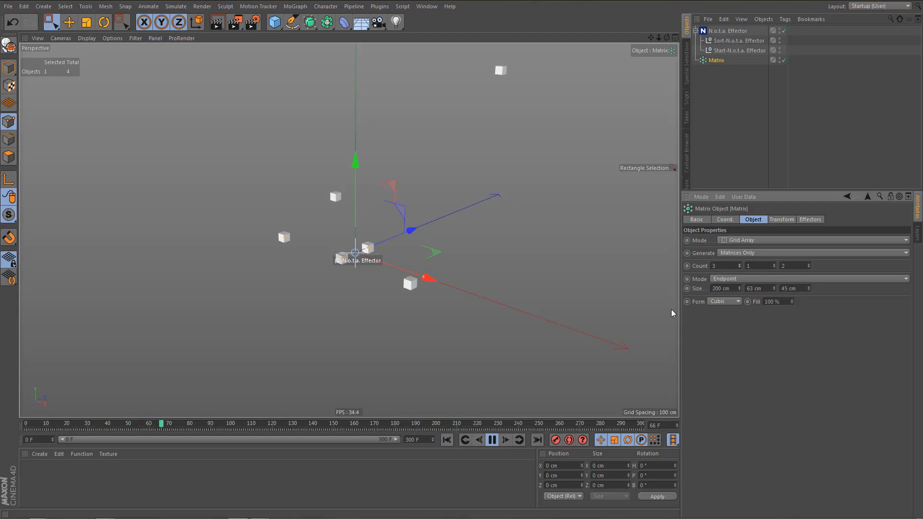
pyautogui.click(447, 439)
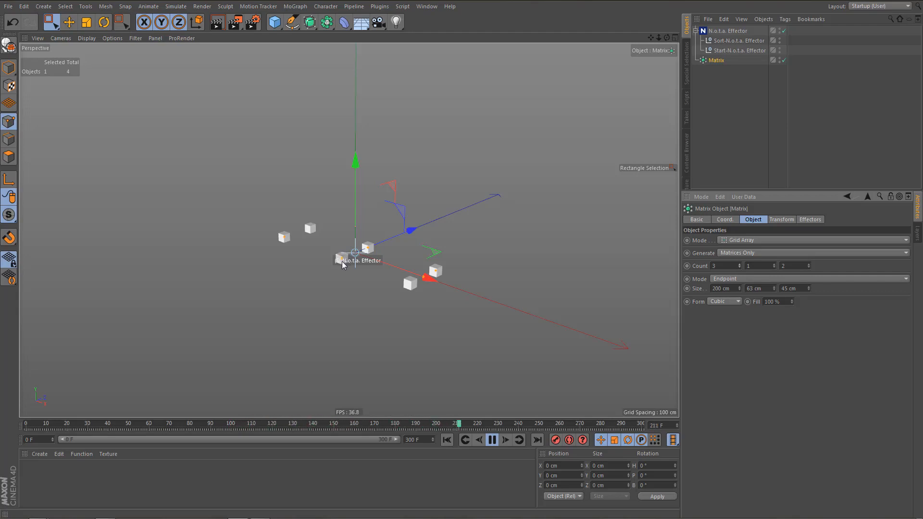
# - Move the Sort null along negative X beyond the end of the Matrix and replay the animation
pyautogui.click(727, 41)
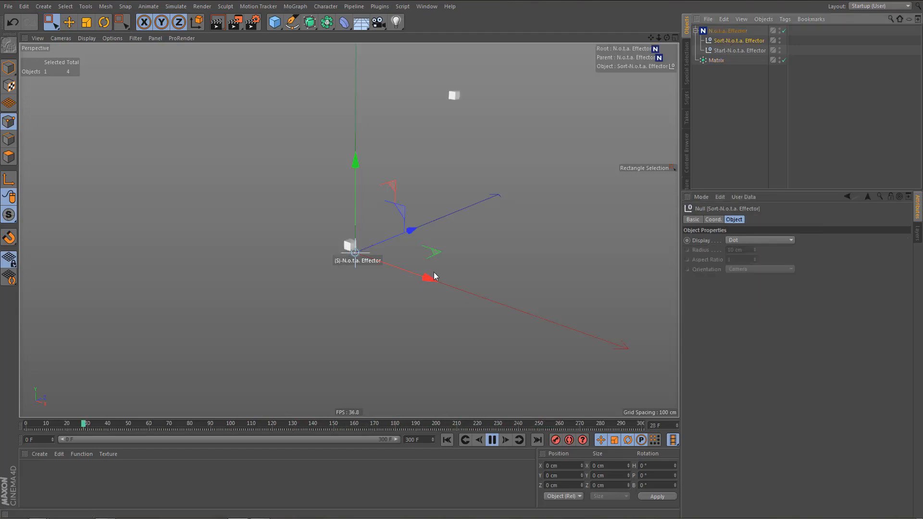
pyautogui.moveTo(432, 277); pyautogui.dragTo(261, 222)
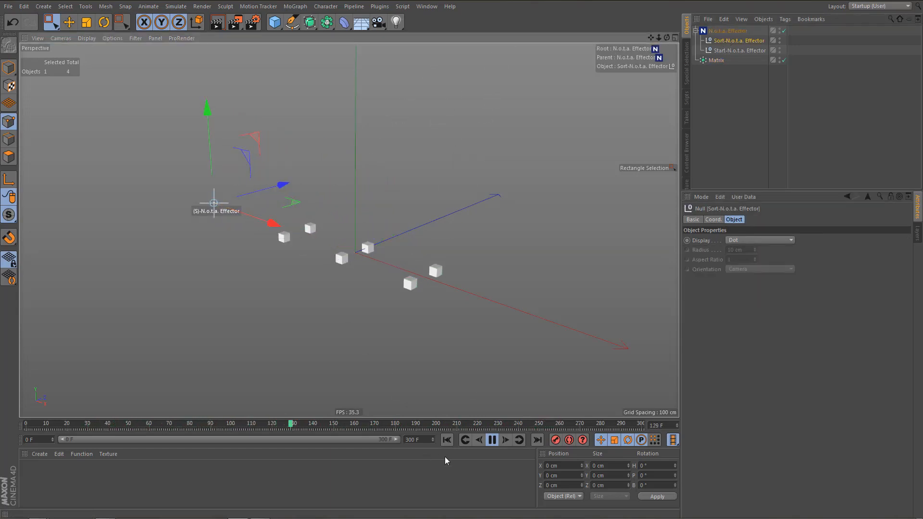
pyautogui.click(448, 440)
# - Set the Matrix's Y count to 3
pyautogui.click(716, 60)
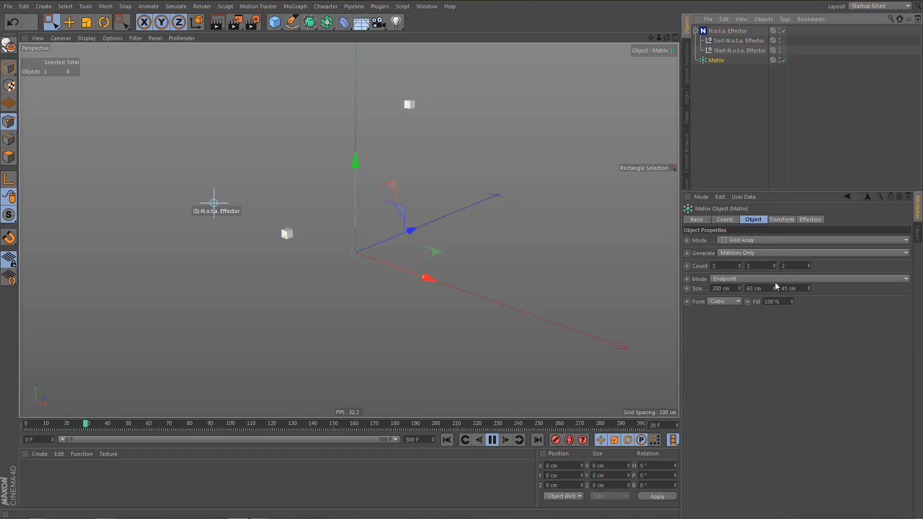
pyautogui.click(776, 265)
pyautogui.click(775, 264)
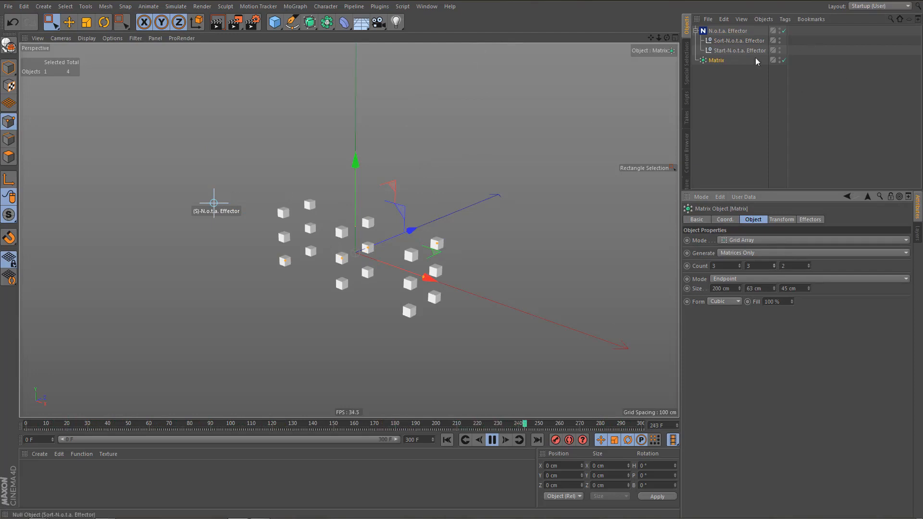
# - Move the Sort null down along Y to below the Matrix and replay the animation from the first frame
pyautogui.click(739, 40)
pyautogui.moveTo(208, 130); pyautogui.dragTo(223, 304)
pyautogui.click(446, 440)
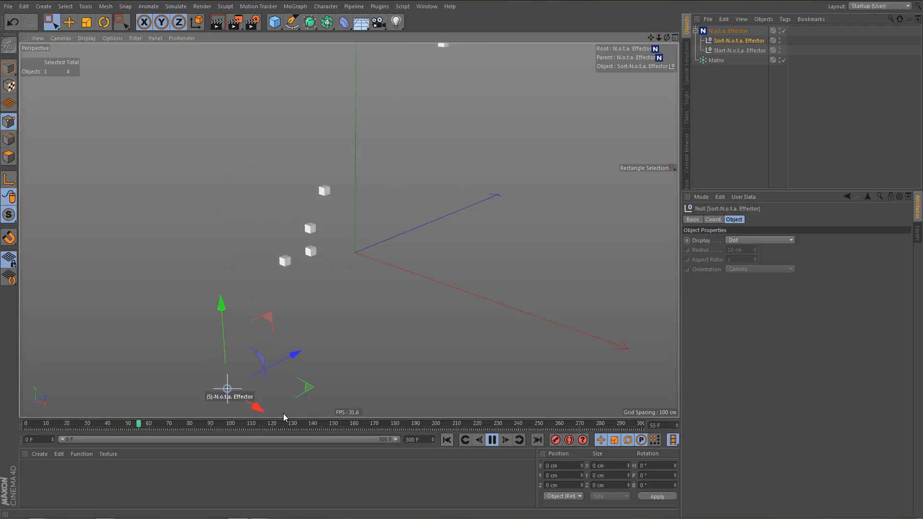
# - Move the Sort null farther along positive X and well down along Y beneath the Matrix, and replay the animation from the first frame
pyautogui.keyDown('alt'); pyautogui.moveTo(289, 262); pyautogui.dragTo(286, 188, button='middle'); pyautogui.keyUp('alt')
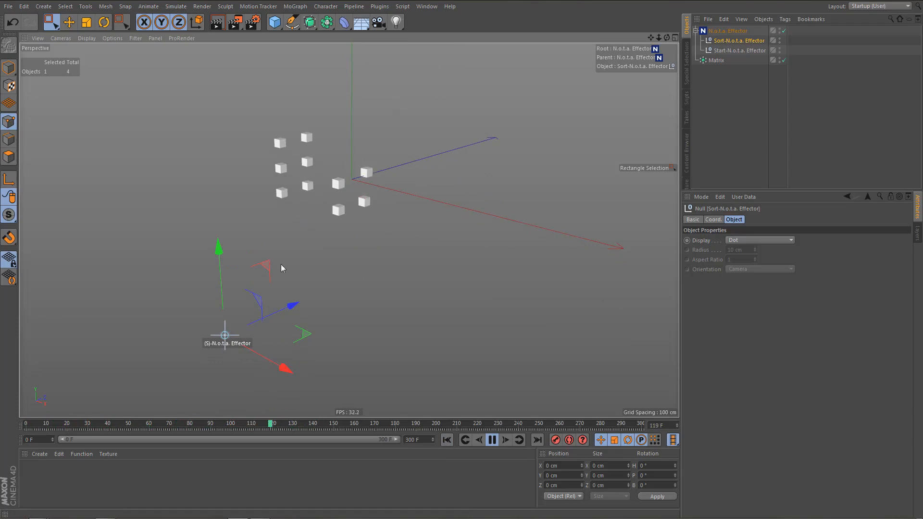
pyautogui.moveTo(285, 369); pyautogui.dragTo(388, 415)
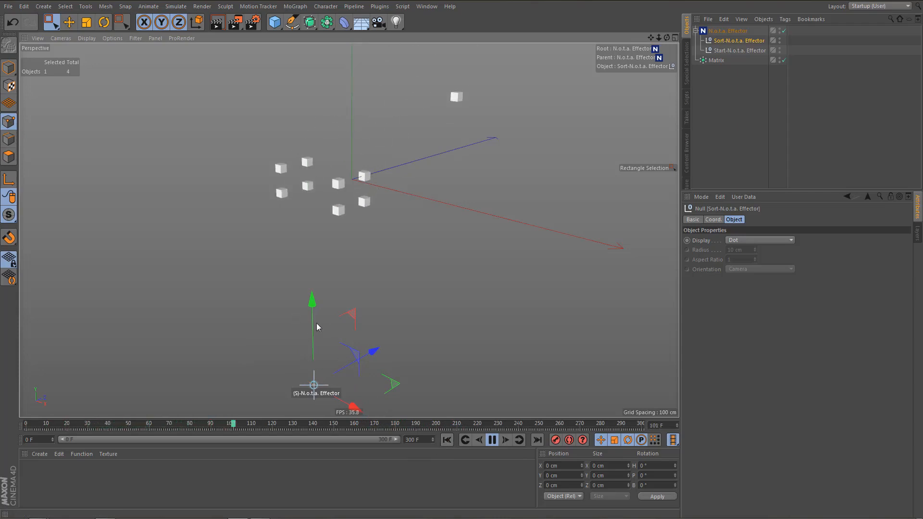
pyautogui.moveTo(313, 343); pyautogui.dragTo(322, 431)
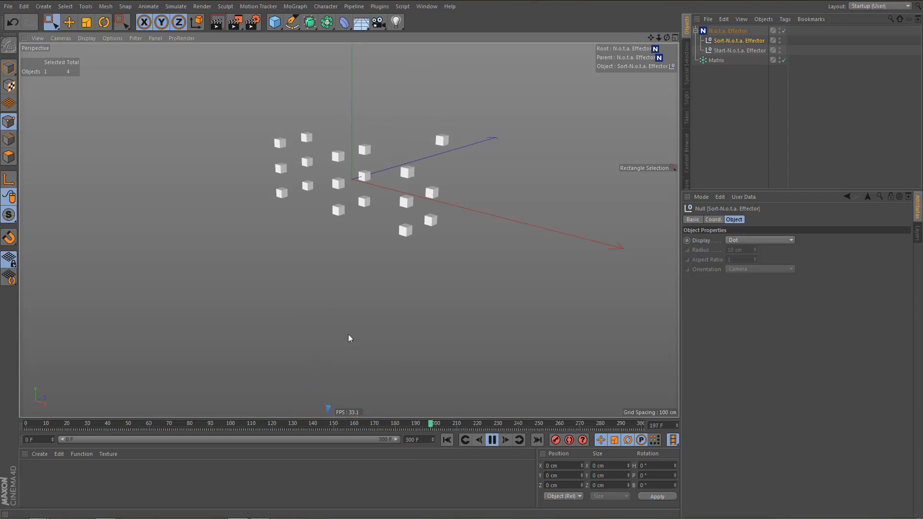
pyautogui.click(447, 440)
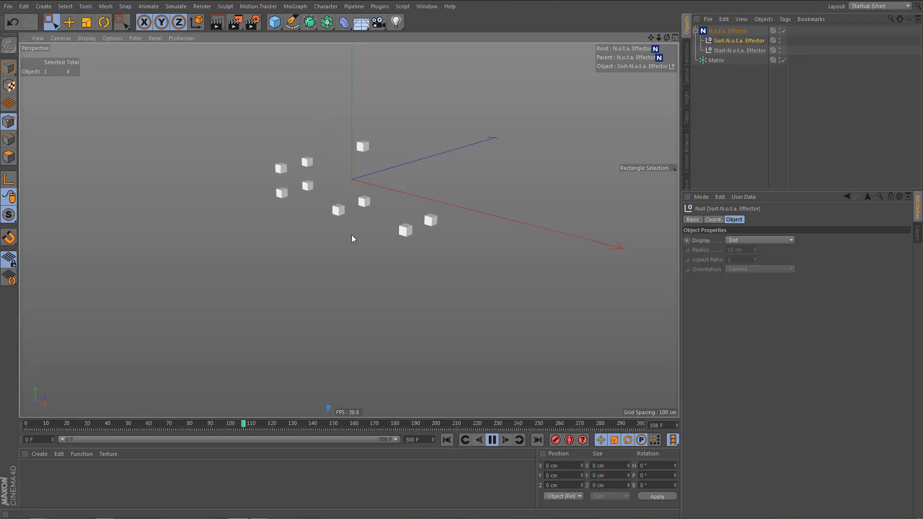
# - Set the N.o.t.a. Effector's random pitch rotation (Rnd Rot. P) to 180° and replay the animation from the first frame
pyautogui.click(728, 30)
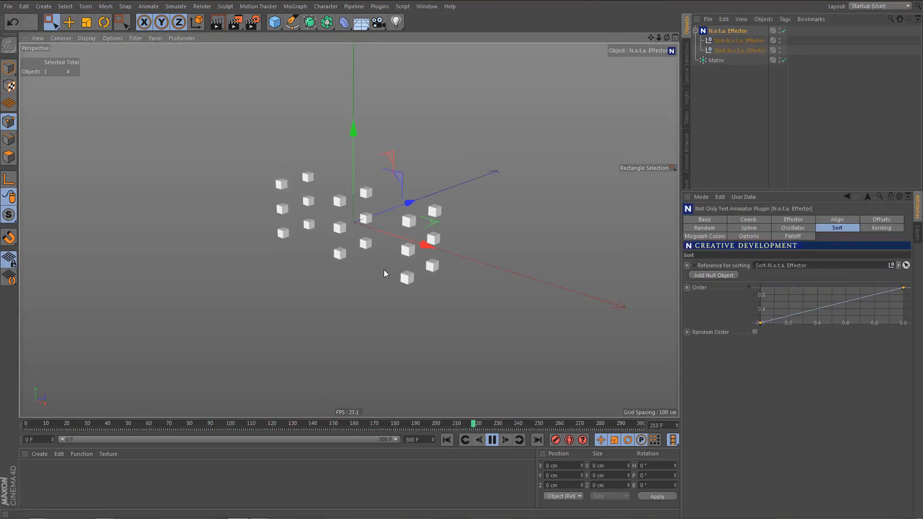
pyautogui.click(711, 228)
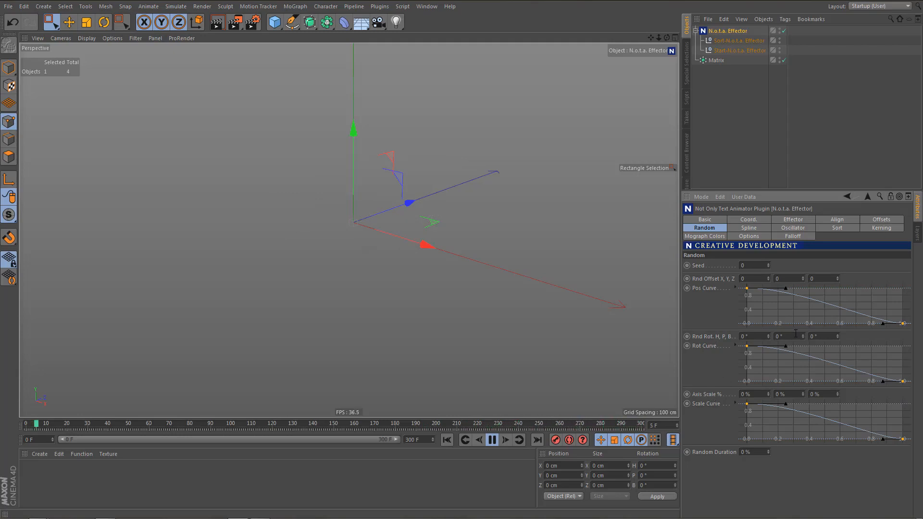
pyautogui.write('180')
pyautogui.press('Return')
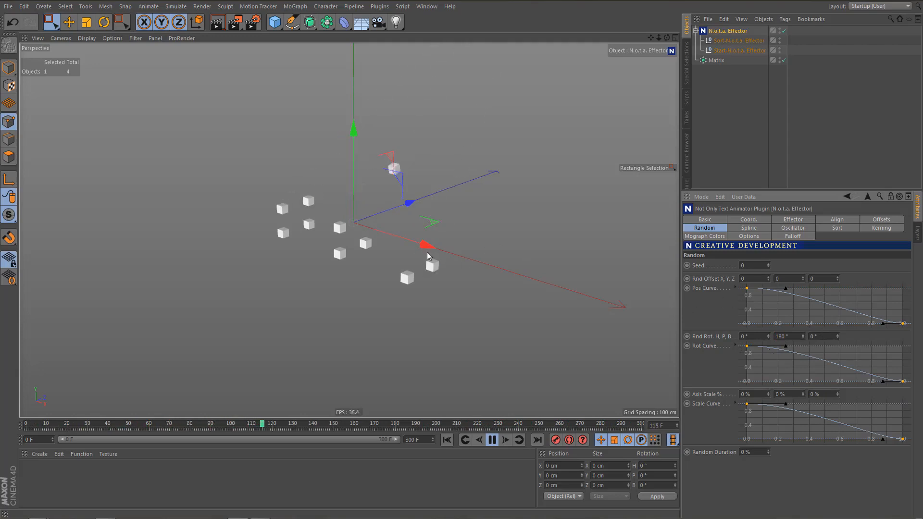
pyautogui.keyDown('alt'); pyautogui.moveTo(449, 185); pyautogui.dragTo(506, 200, button='right'); pyautogui.keyUp('alt')
pyautogui.keyDown('alt'); pyautogui.moveTo(507, 200); pyautogui.dragTo(421, 310, button='middle'); pyautogui.keyUp('alt')
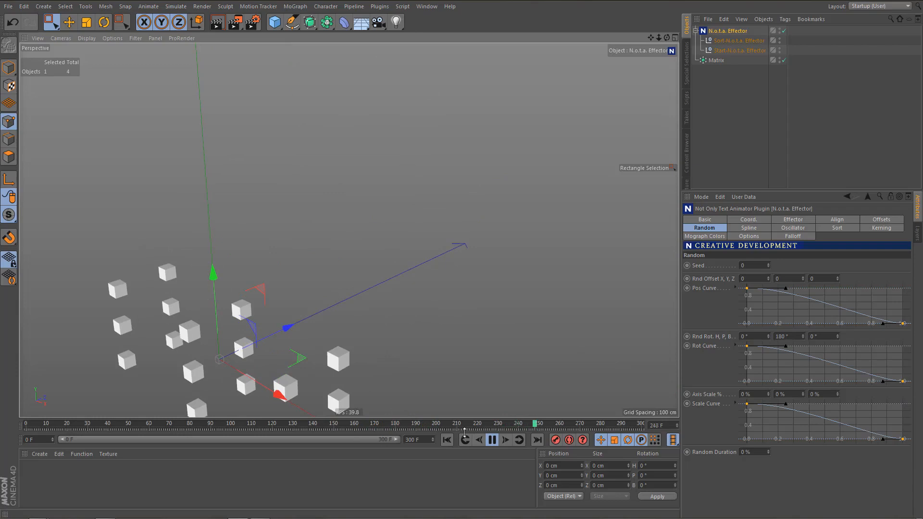
pyautogui.click(447, 441)
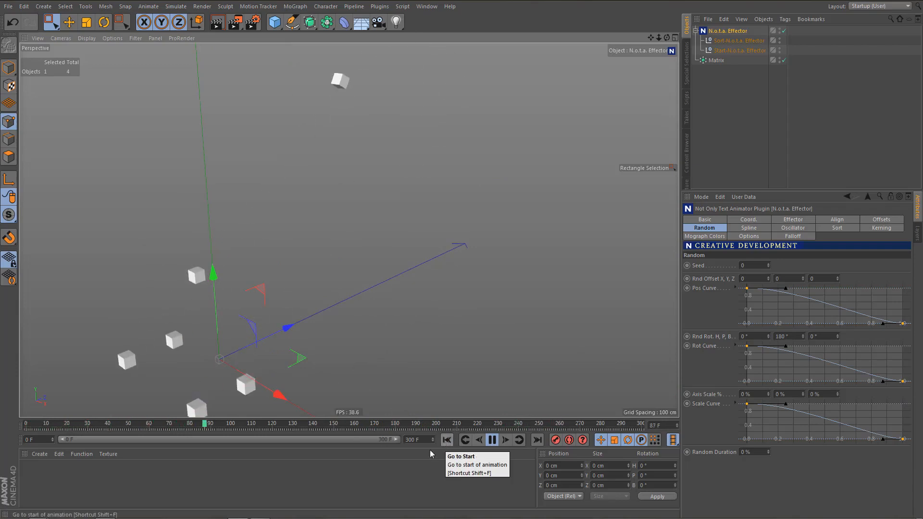
# - Move the Start null closer to the Matrix and down along Y, and replay the animation from the first frame
pyautogui.scroll(-5, 418, 310)
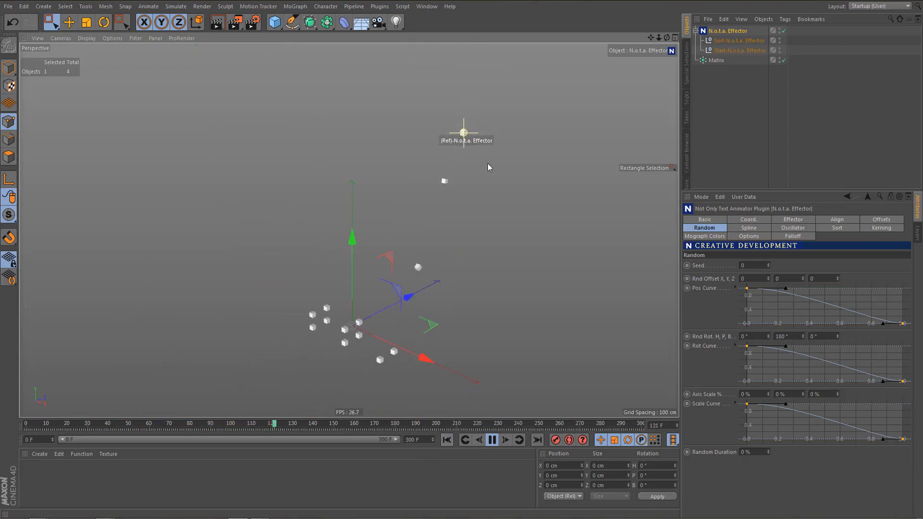
pyautogui.click(730, 50)
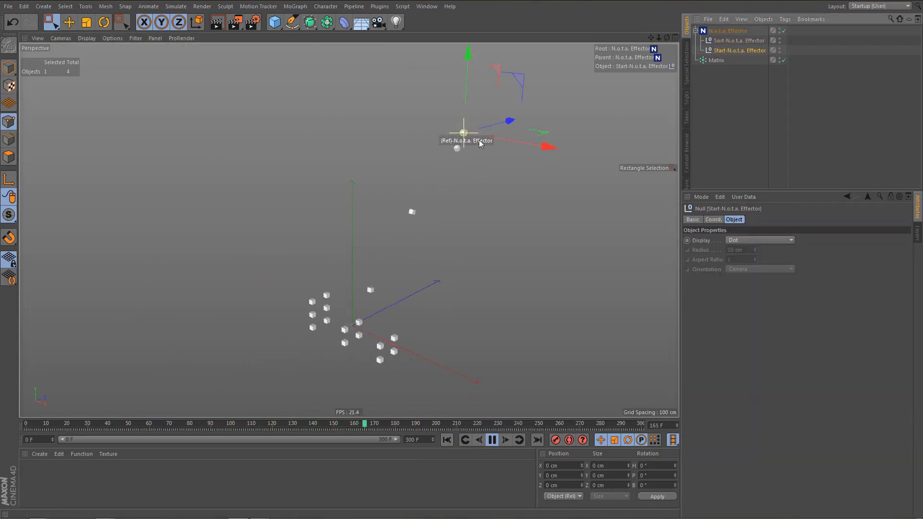
pyautogui.moveTo(480, 143); pyautogui.dragTo(413, 155)
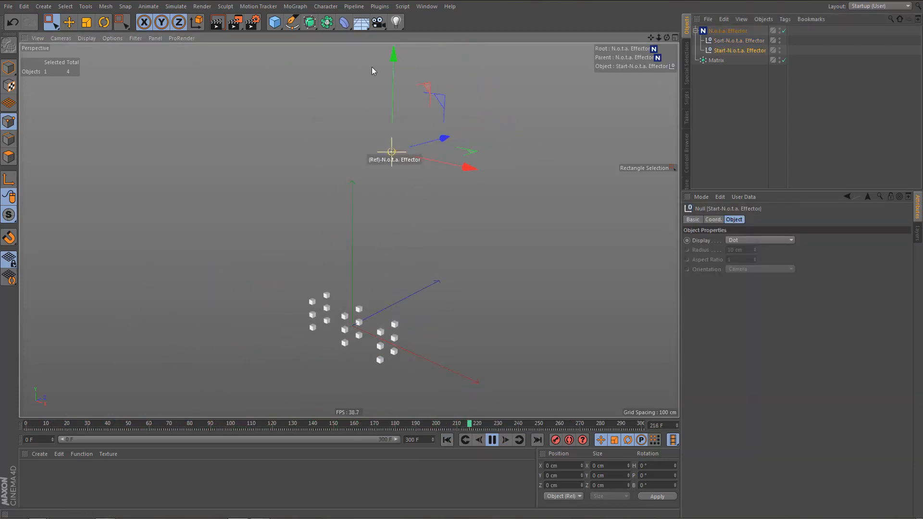
pyautogui.moveTo(393, 61); pyautogui.dragTo(406, 161)
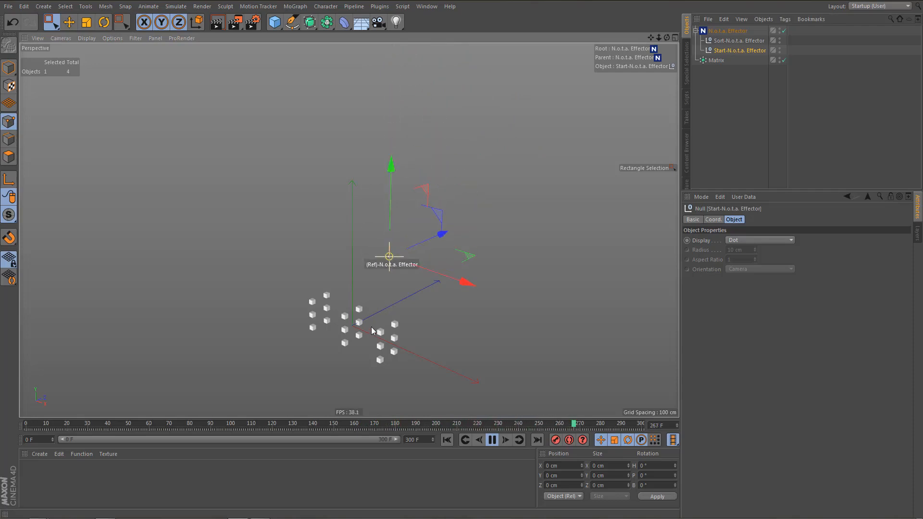
pyautogui.keyDown('alt'); pyautogui.moveTo(425, 325); pyautogui.dragTo(525, 308, button='right'); pyautogui.keyUp('alt')
pyautogui.keyDown('alt'); pyautogui.moveTo(414, 349); pyautogui.dragTo(391, 284, button='middle'); pyautogui.keyUp('alt')
pyautogui.keyDown('alt'); pyautogui.moveTo(391, 287); pyautogui.dragTo(391, 305, button='right'); pyautogui.keyUp('alt')
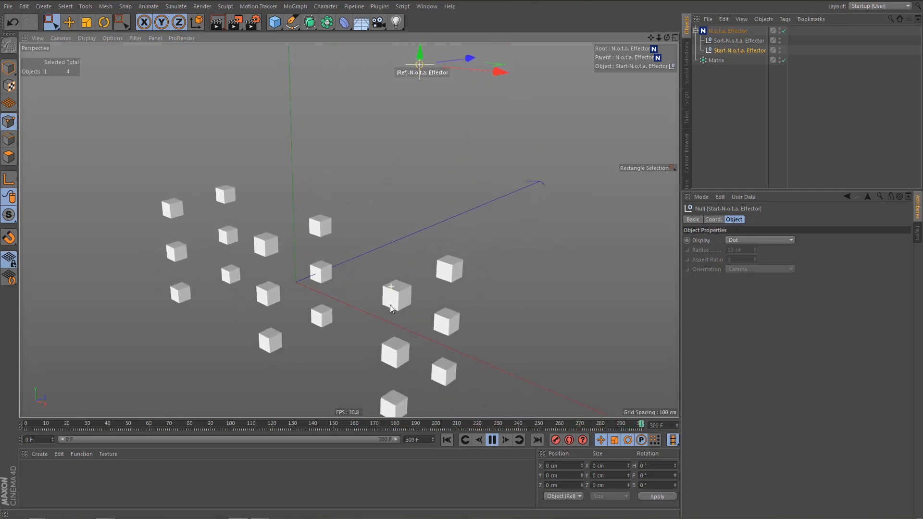
pyautogui.click(452, 440)
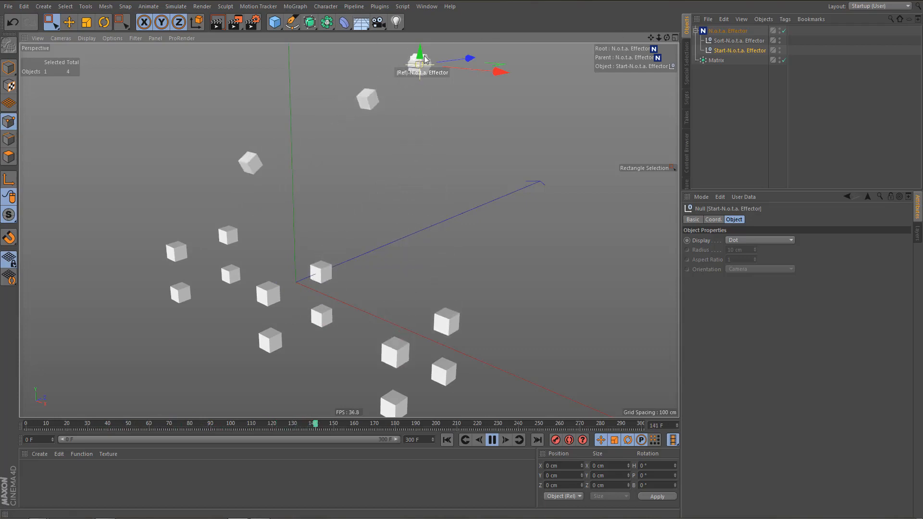
# - Raise the Start null along Y by about 137 cm, replay the animation from the first frame and pause it at frame 154
pyautogui.moveTo(425, 59); pyautogui.dragTo(425, 24)
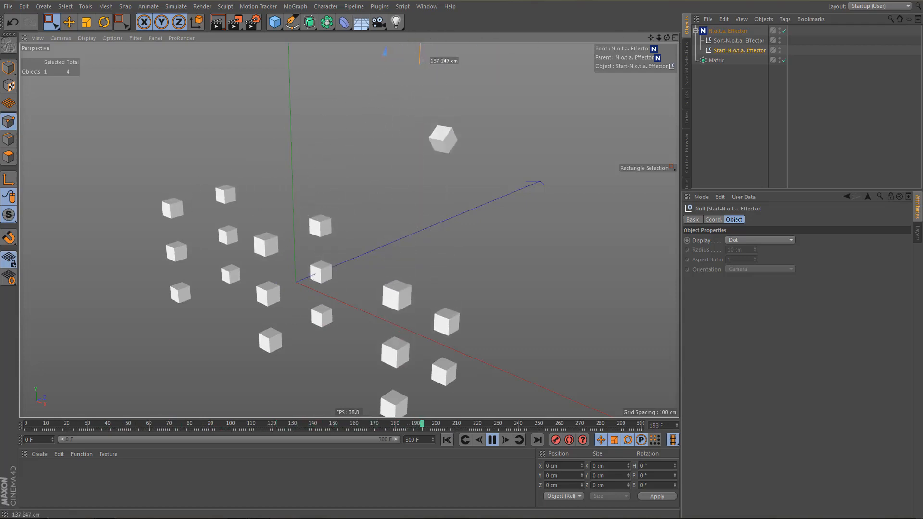
pyautogui.click(446, 440)
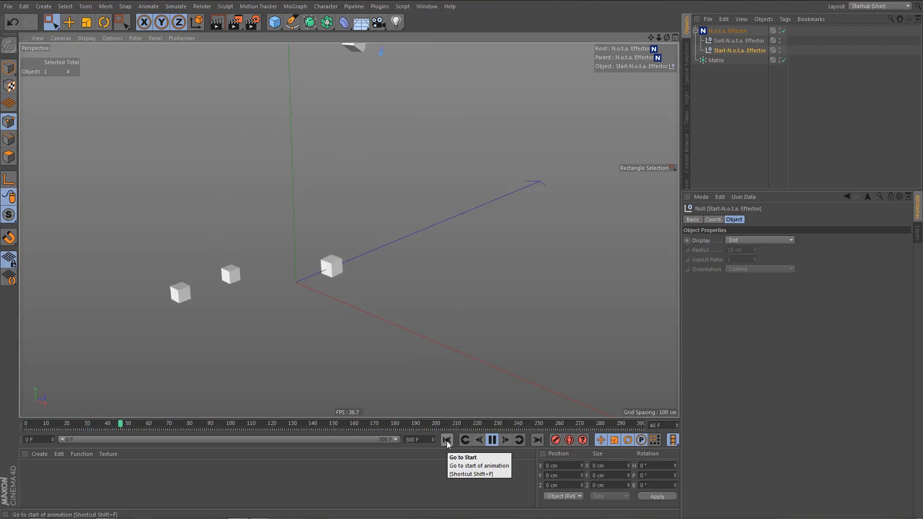
pyautogui.scroll(-4, 402, 367)
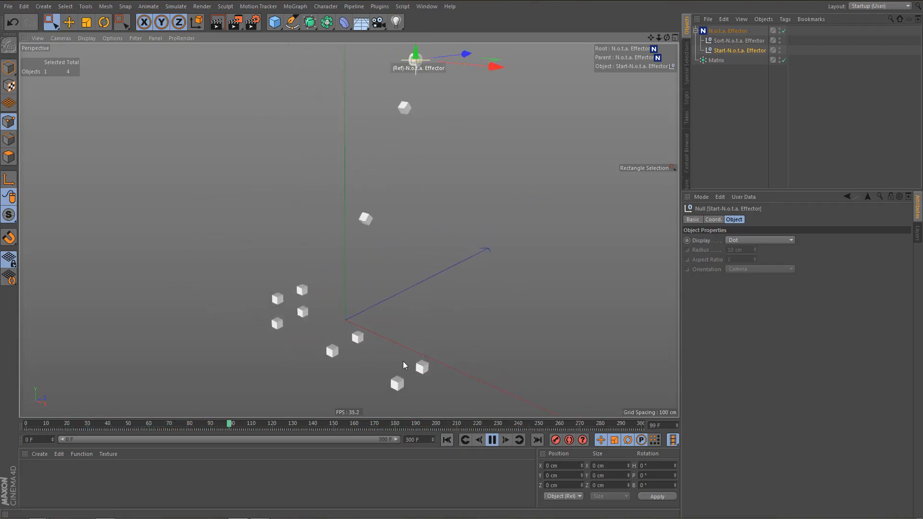
pyautogui.click(492, 441)
pyautogui.keyDown('alt'); pyautogui.moveTo(379, 297); pyautogui.dragTo(369, 292, button='middle'); pyautogui.keyUp('alt')
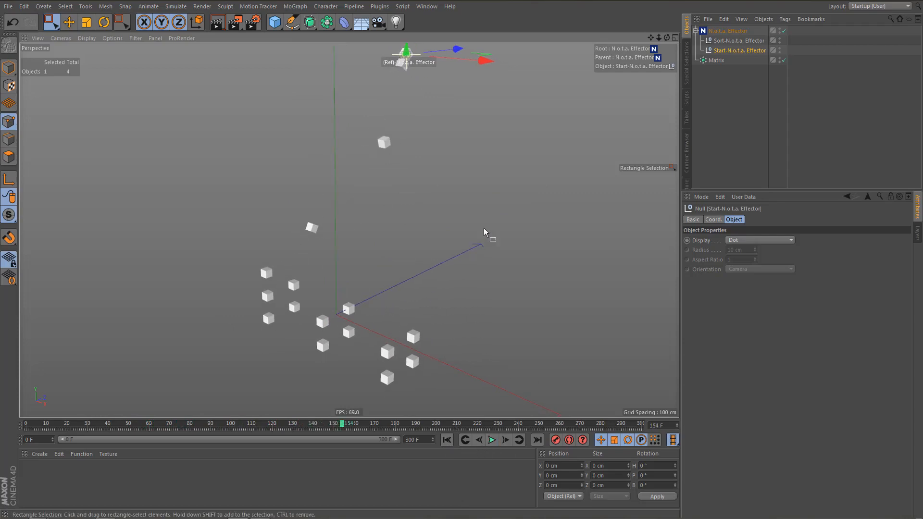
# - Lower the start point of the N.o.t.a. Effector's Scale Time curve to 0 and play the animation from frame 0 to frame 135
pyautogui.click(729, 31)
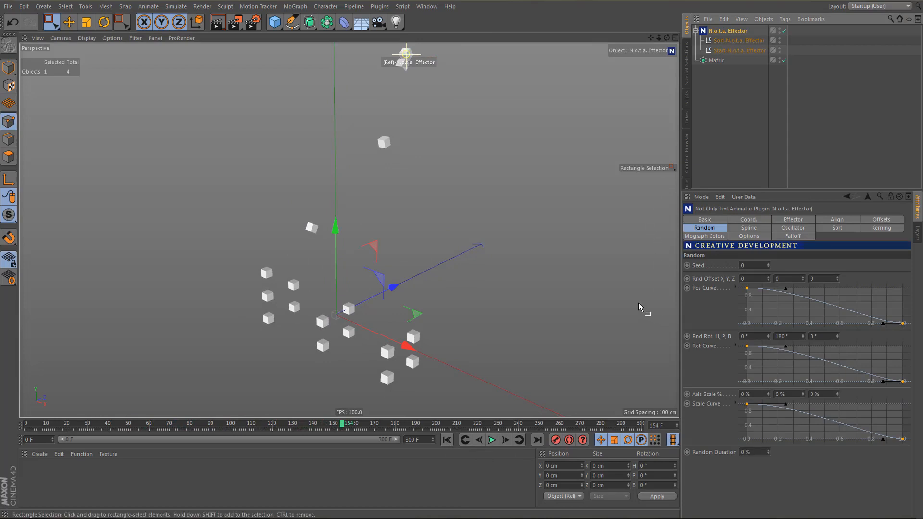
pyautogui.click(793, 219)
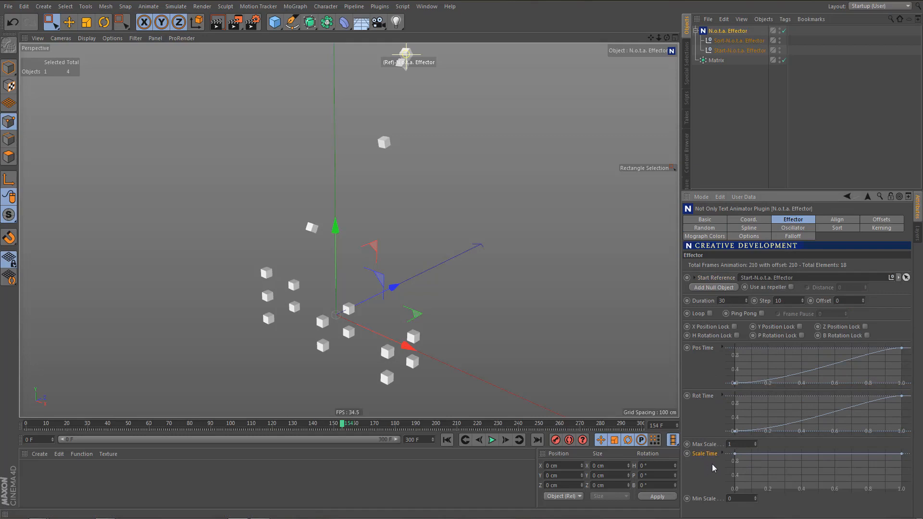
pyautogui.scroll(-4, 398, 313)
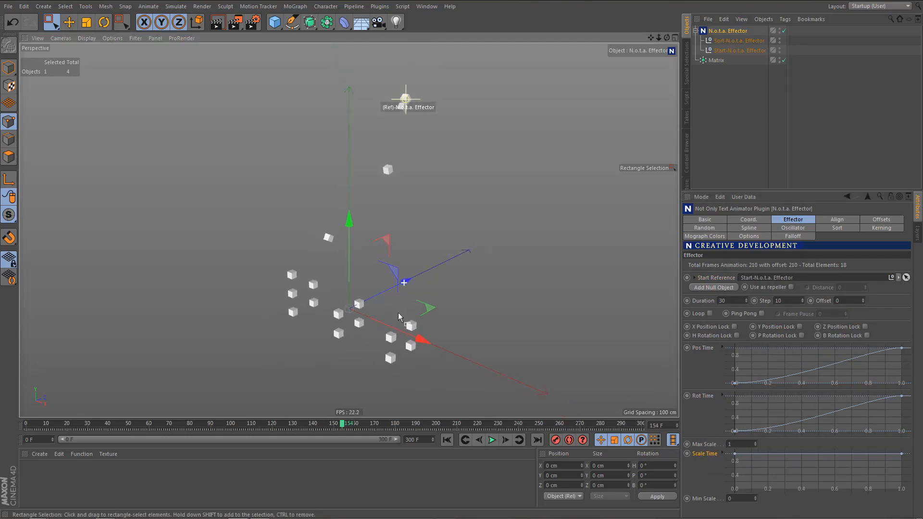
pyautogui.click(446, 440)
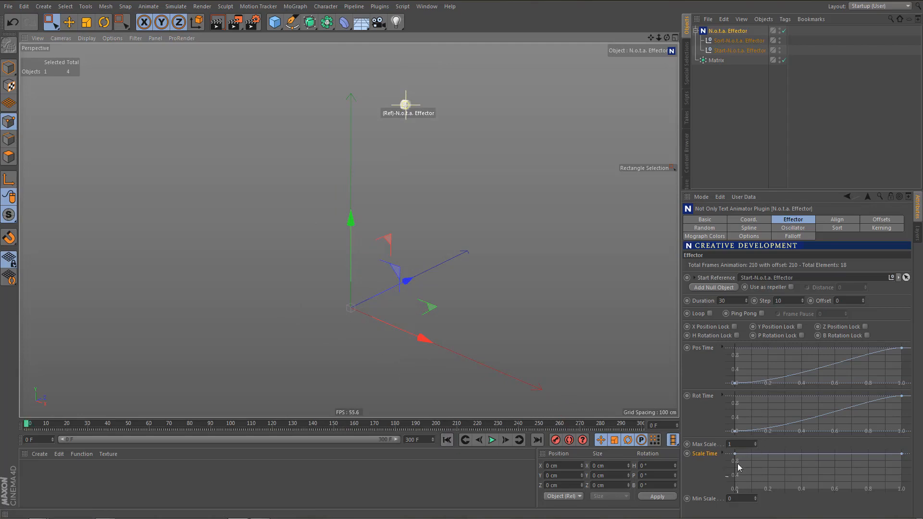
pyautogui.moveTo(736, 458); pyautogui.dragTo(734, 515)
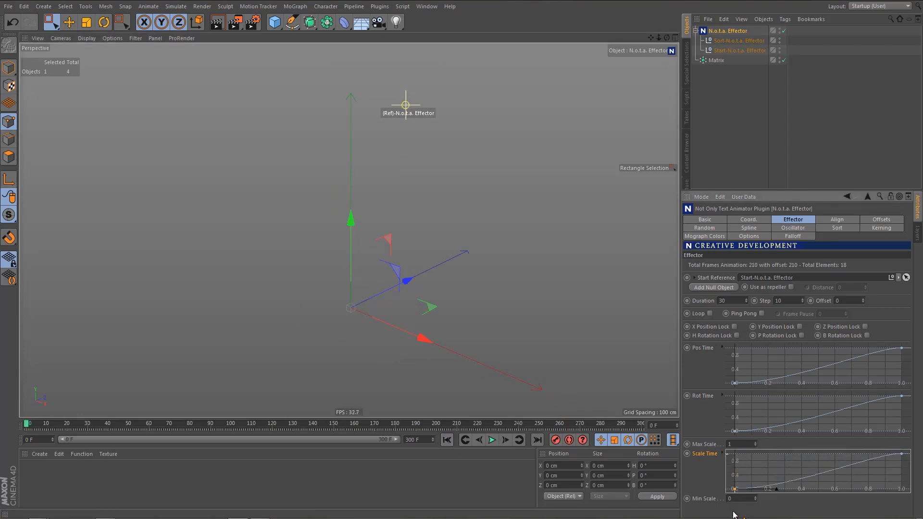
pyautogui.click(492, 440)
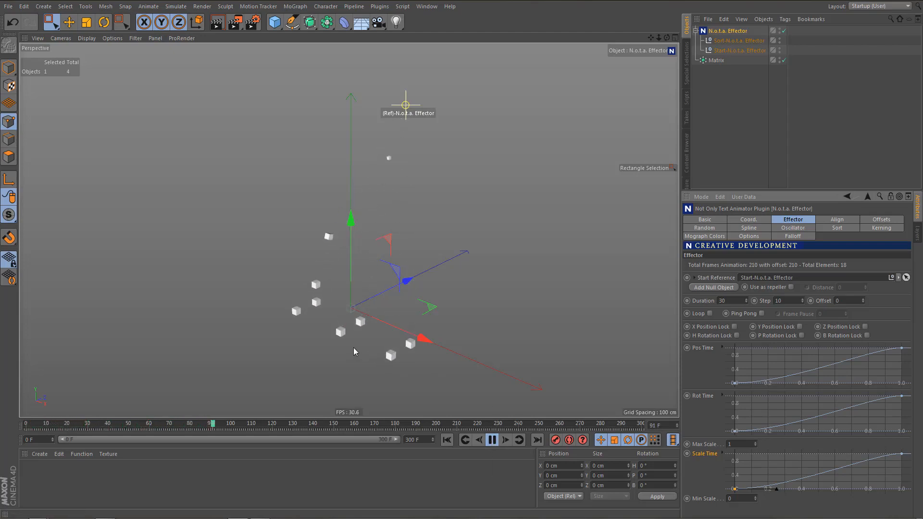
pyautogui.click(492, 440)
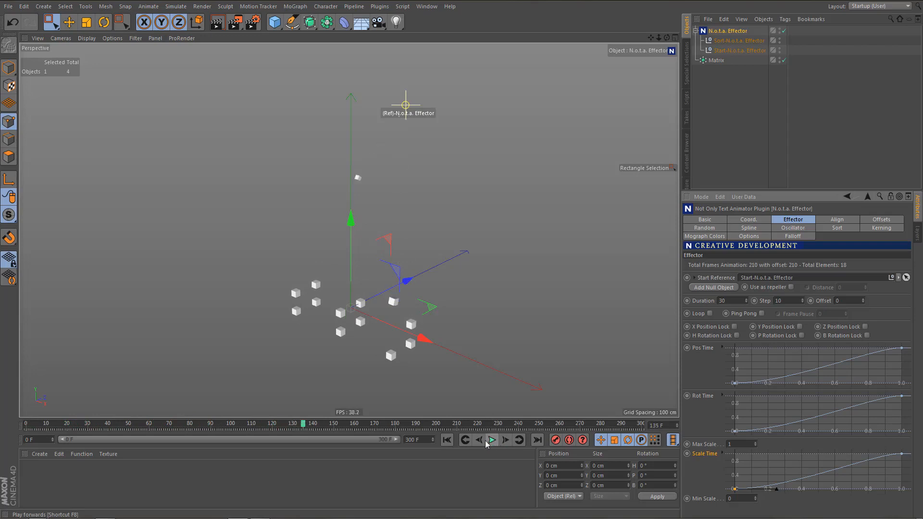
pyautogui.keyDown('alt'); pyautogui.moveTo(359, 306); pyautogui.dragTo(367, 312, button='middle'); pyautogui.keyUp('alt')
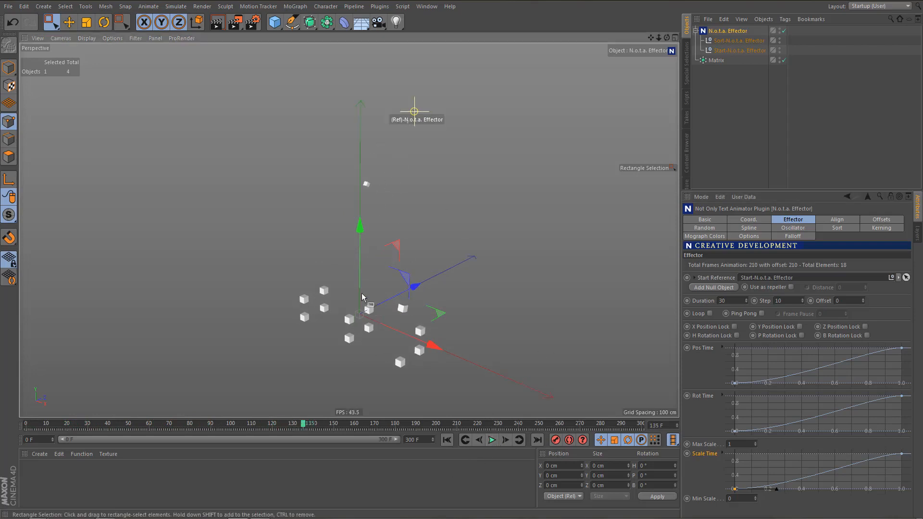
# - Switch to the Untitled 4 scene and set its N.o.t.a. Effector's Duration to 17 and Step to 2.5
pyautogui.click(432, 7)
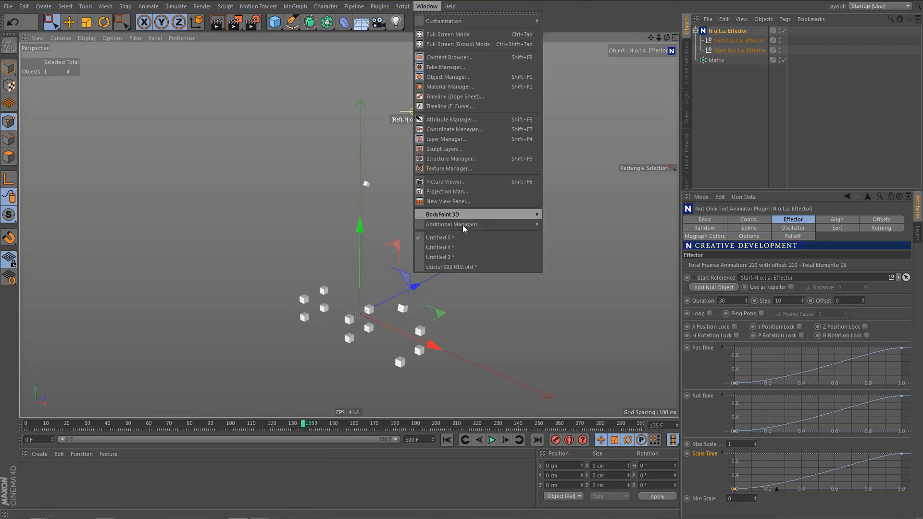
pyautogui.click(462, 247)
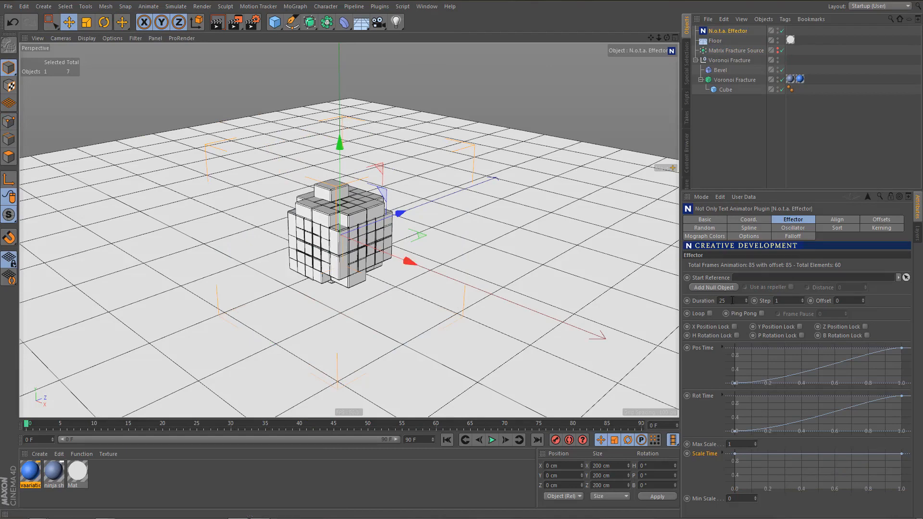
pyautogui.doubleClick(732, 300)
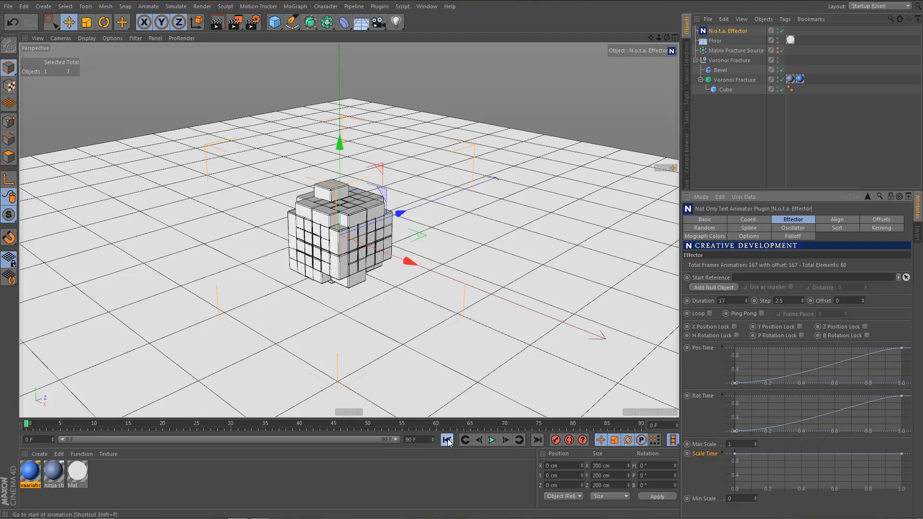
# - Play the block cluster animation up to frame 30 and return to the first frame
pyautogui.click(492, 440)
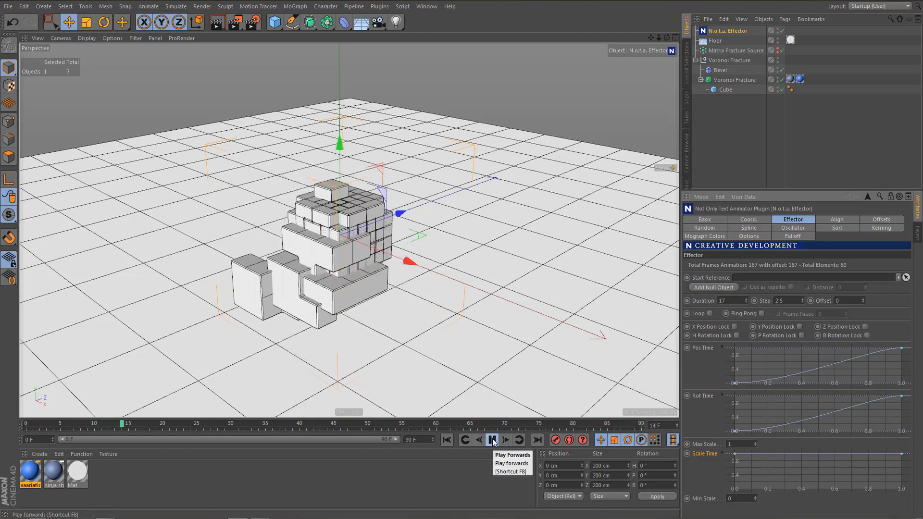
pyautogui.click(493, 440)
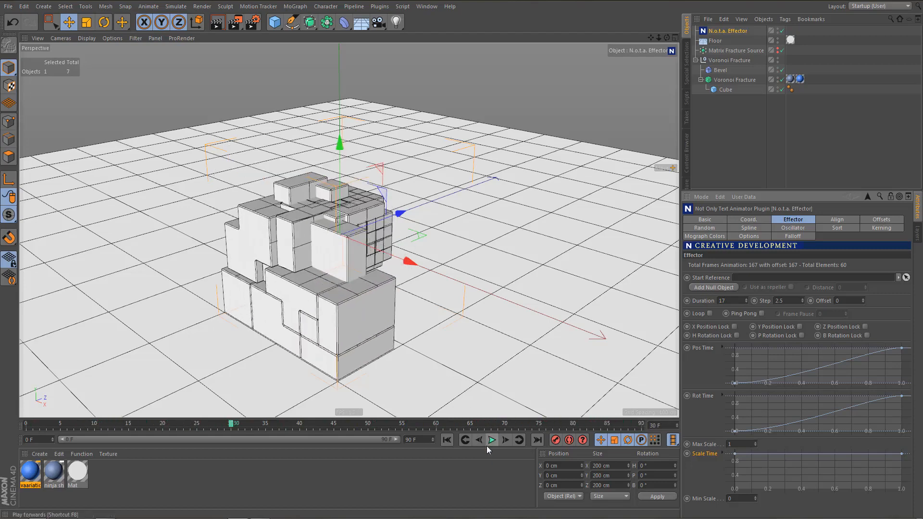
pyautogui.click(449, 440)
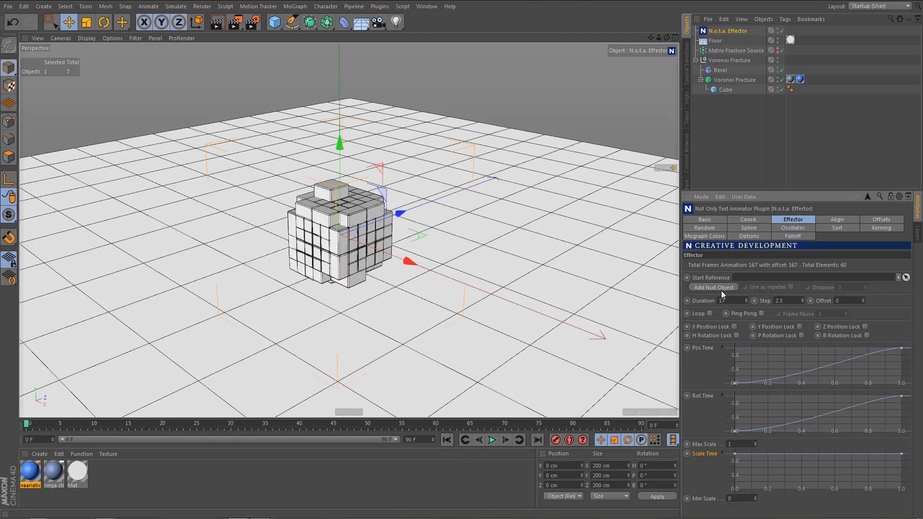
# - Lower the start of the cluster effector's Scale Time curve to 0 and bend the curve so it rises steeply near its end
pyautogui.moveTo(736, 457); pyautogui.dragTo(735, 500)
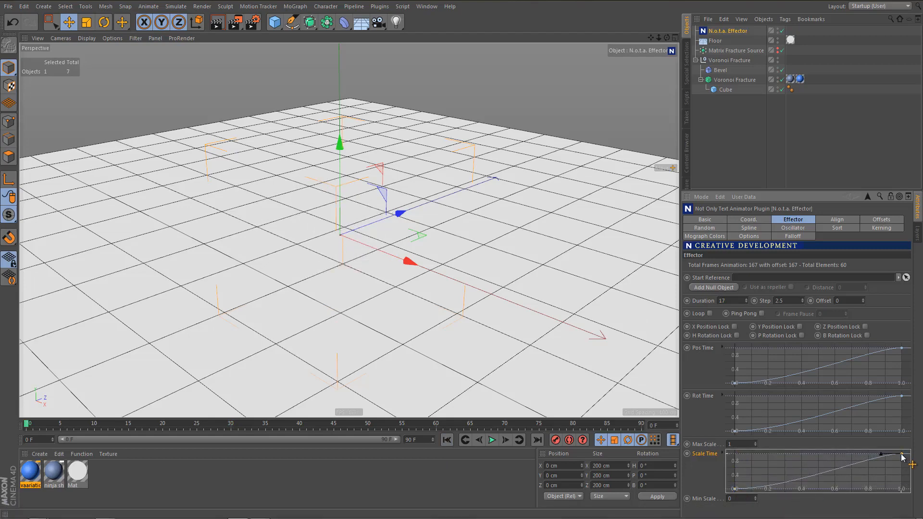
pyautogui.moveTo(879, 455); pyautogui.dragTo(896, 474)
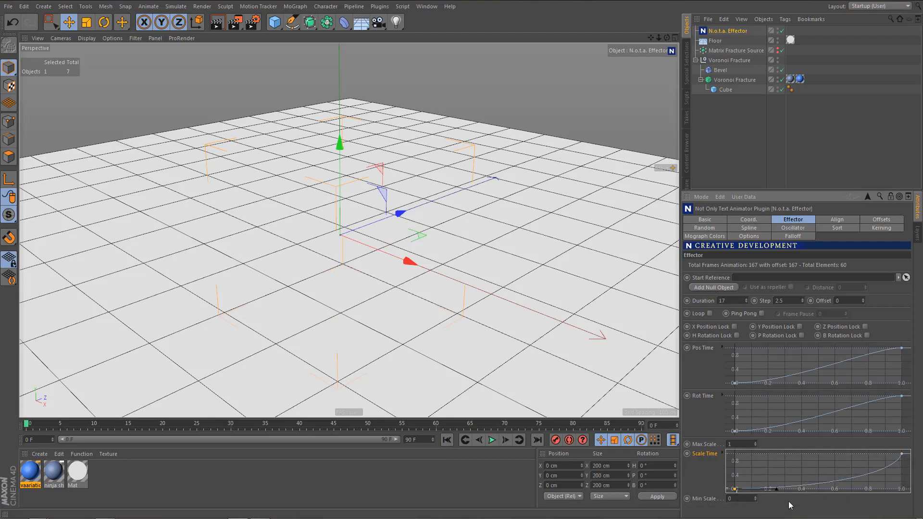
# - Bend the Scale Time curve further so it rises only near its end, and play the animation from frame 0 to frame 53
pyautogui.moveTo(792, 490); pyautogui.dragTo(820, 490)
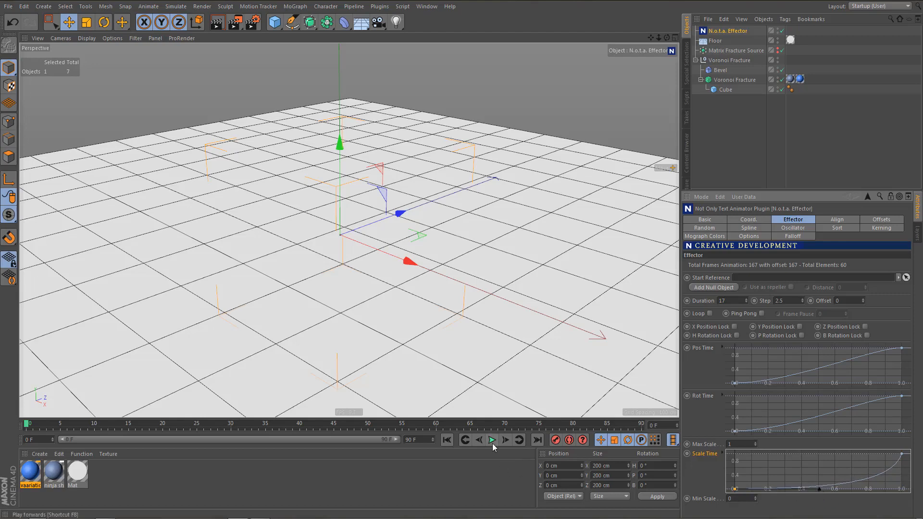
pyautogui.click(493, 440)
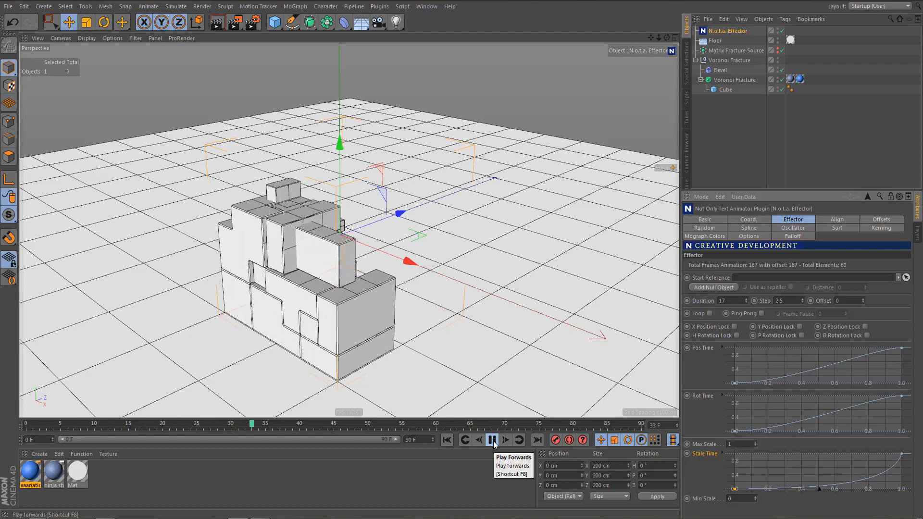
pyautogui.click(492, 441)
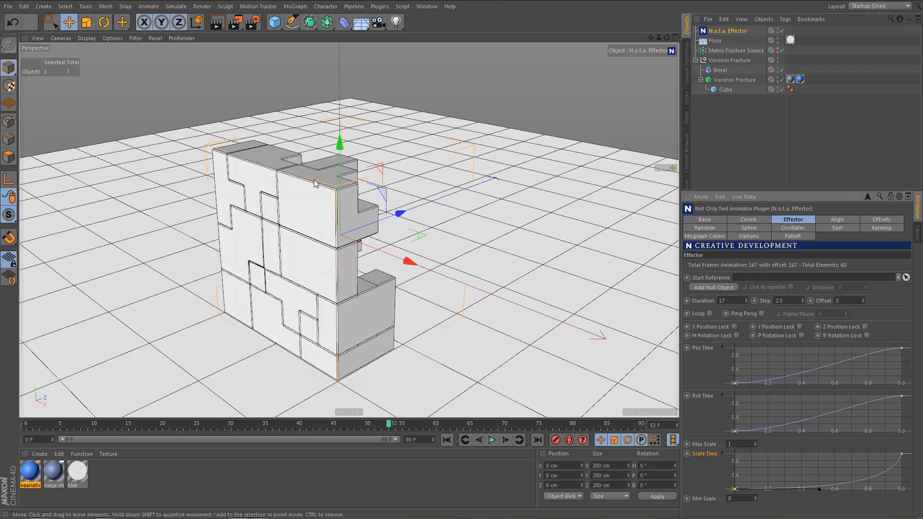
# - Add a start reference null to the N.o.t.a. Effector, raise it to Y 500 cm and play the animation from the first frame
pyautogui.click(713, 287)
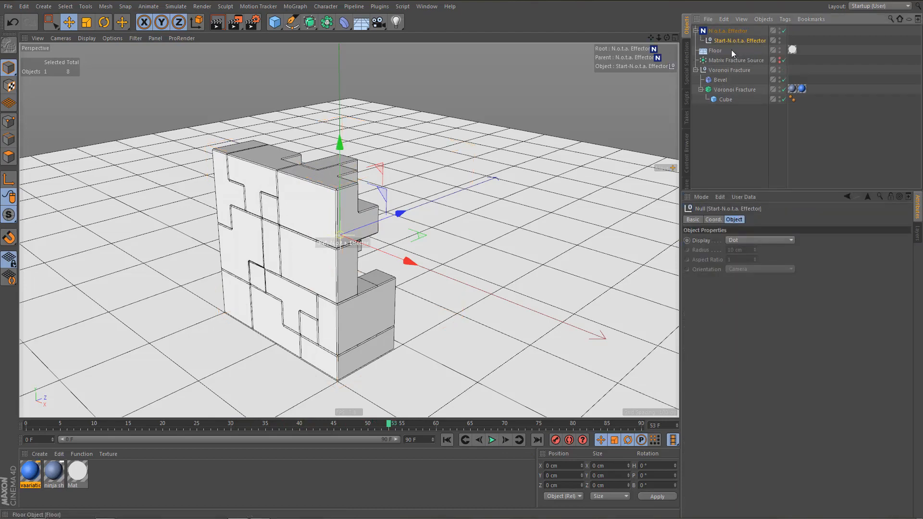
pyautogui.moveTo(339, 147); pyautogui.dragTo(338, 17)
pyautogui.moveTo(345, 47); pyautogui.dragTo(345, 48)
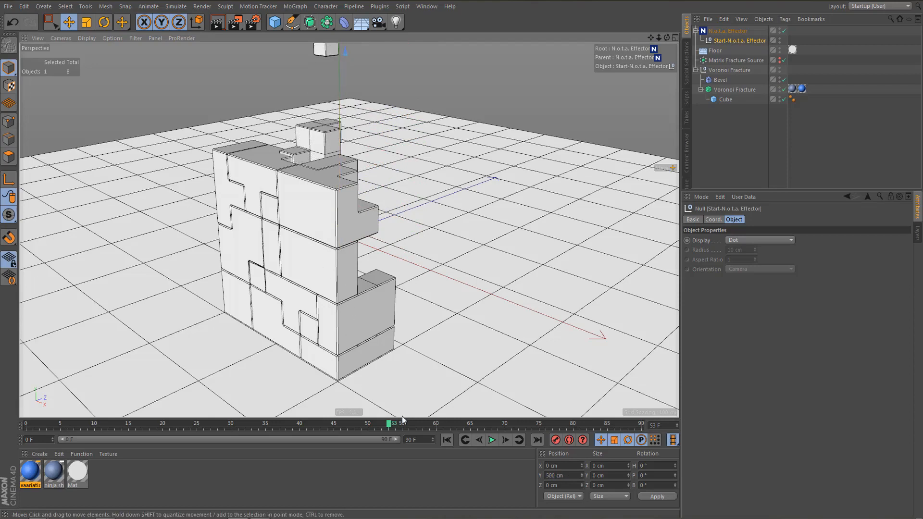
pyautogui.click(447, 440)
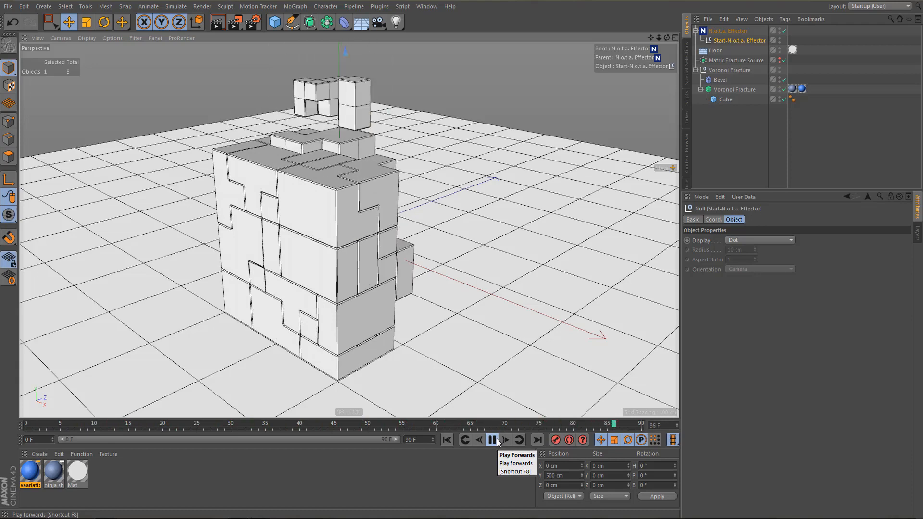
pyautogui.click(498, 440)
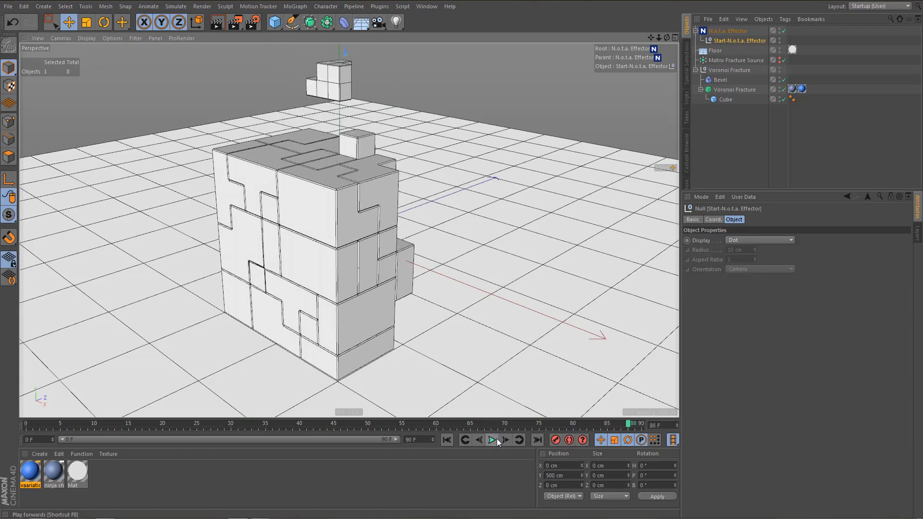
# - Set the project end to frame 180, extend the preview range to the full length and play on to frame 173
pyautogui.click(431, 441)
pyautogui.write('180')
pyautogui.press('Return')
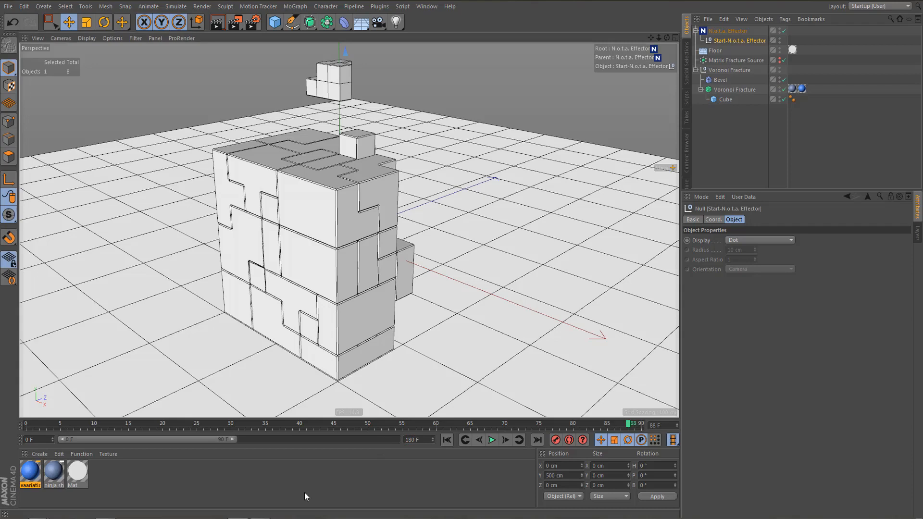
pyautogui.doubleClick(367, 439)
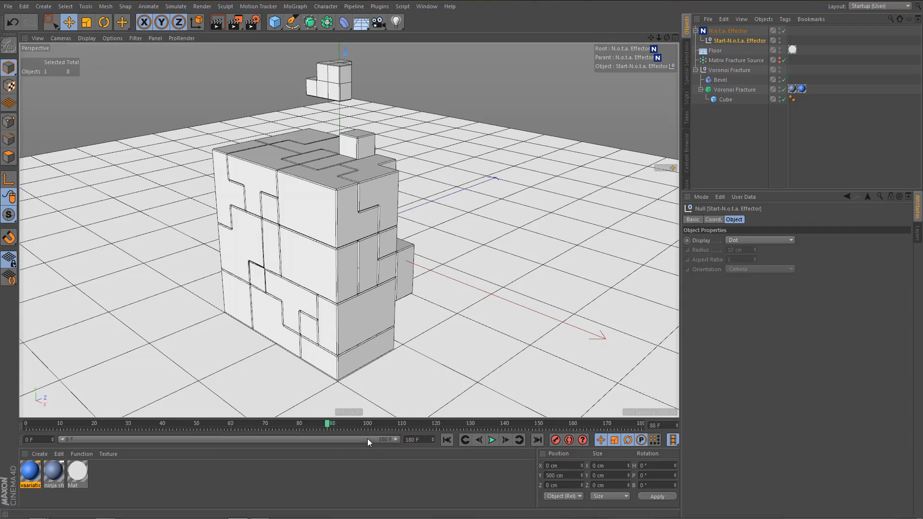
pyautogui.click(493, 440)
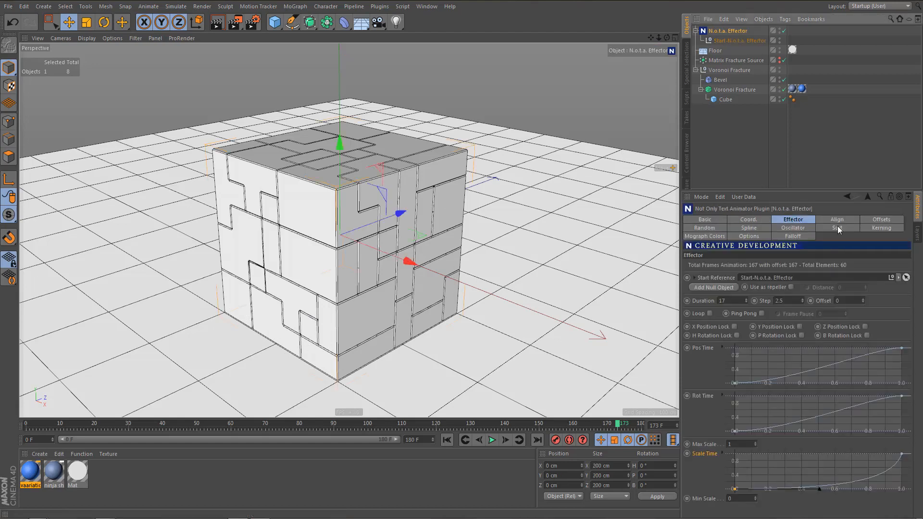
# - Add a sorting reference null to the N.o.t.a. Effector and lower it to about Y -620 cm beneath the cube
pyautogui.click(838, 228)
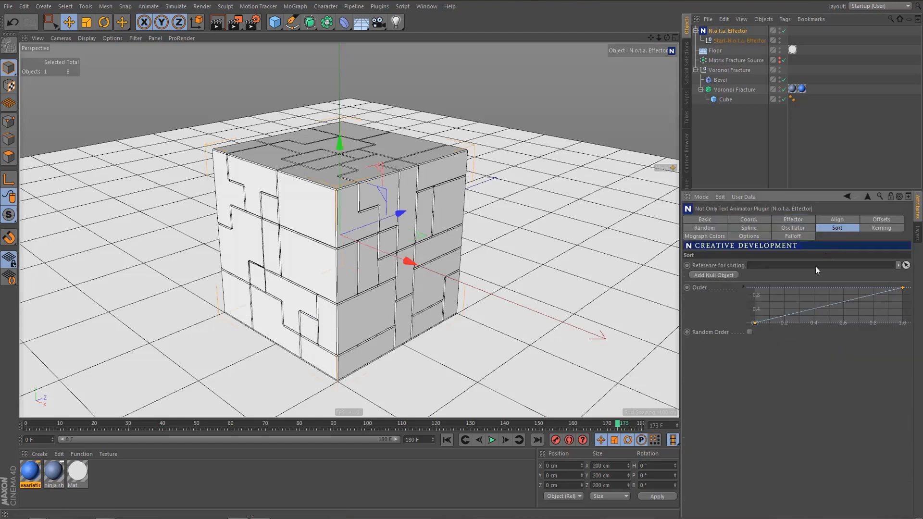
pyautogui.click(727, 276)
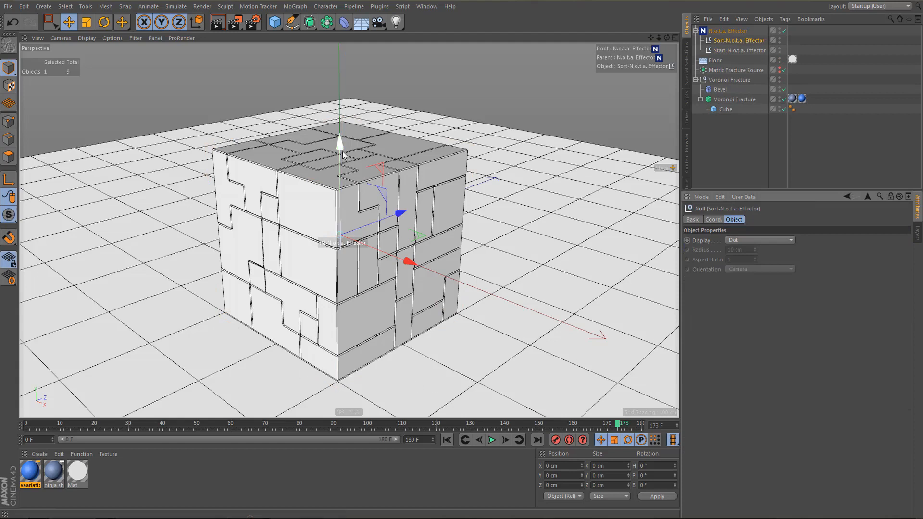
pyautogui.moveTo(340, 143); pyautogui.dragTo(366, 420)
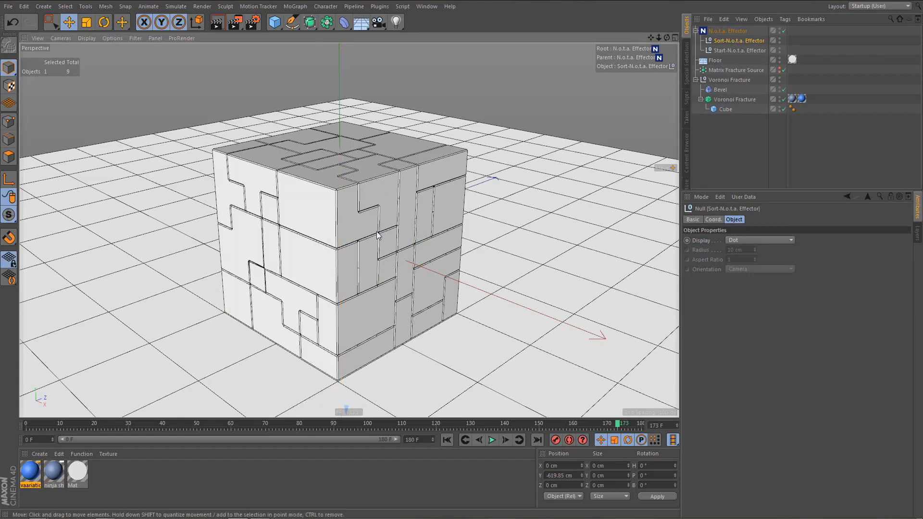
# - Play the sorted block assembly from frame 0 to frame 101
pyautogui.scroll(-5, 331, 319)
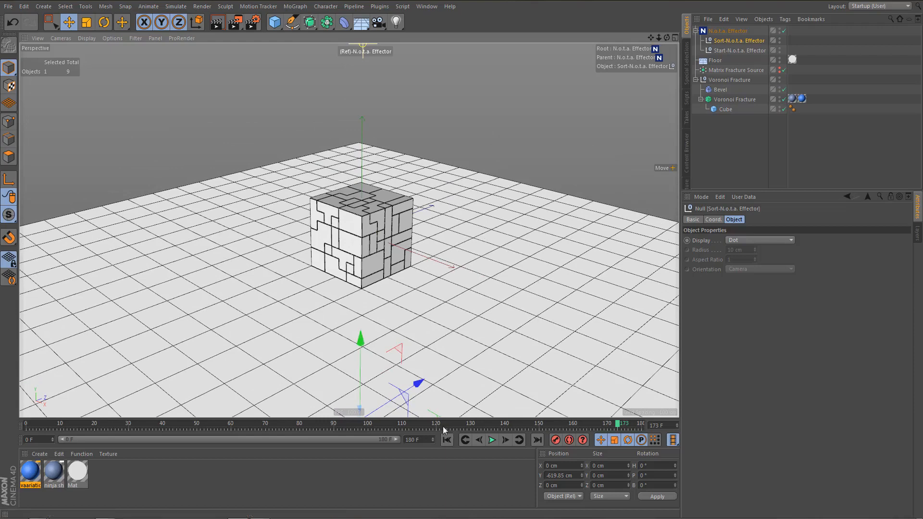
pyautogui.click(446, 440)
pyautogui.press('F8')
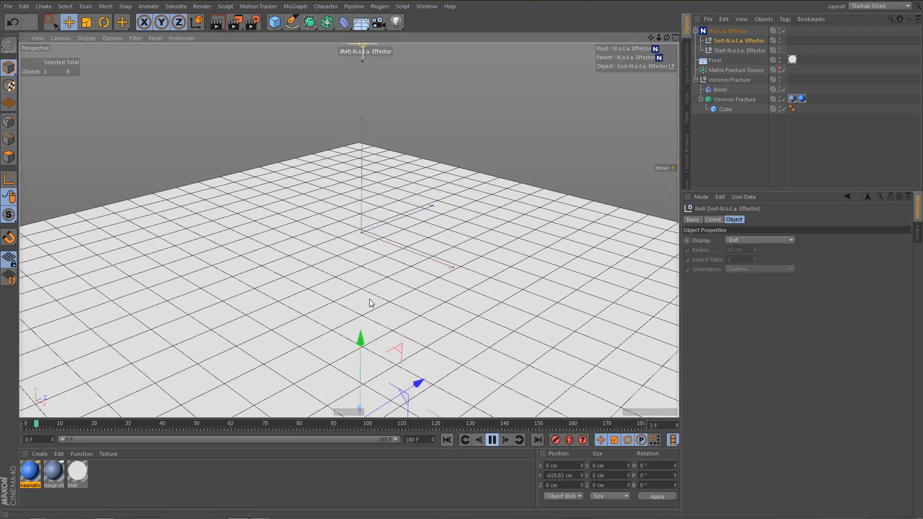
pyautogui.scroll(5, 370, 303)
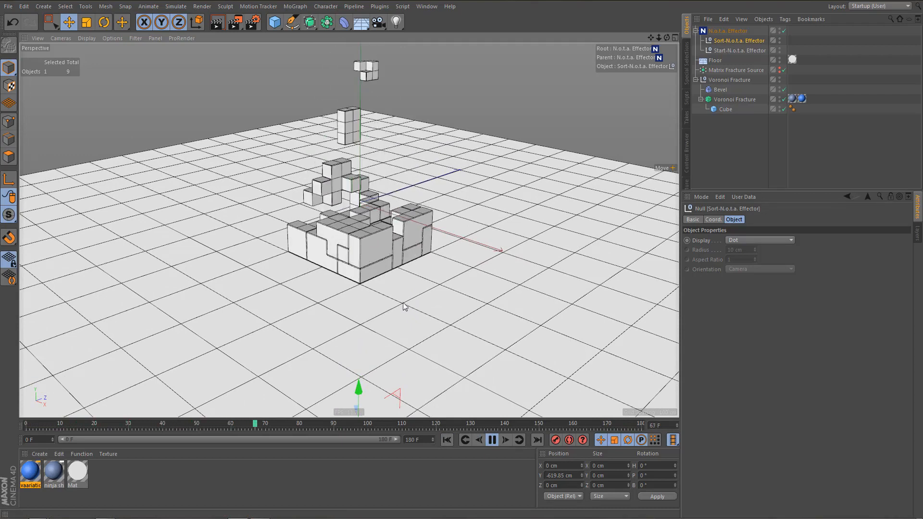
pyautogui.click(490, 440)
# - In the Top view, move the sorting null to the cube's corner at about X 80 cm, Z -84 cm, and return to the Perspective view
pyautogui.middleClick(437, 249)
pyautogui.middleClick(481, 169)
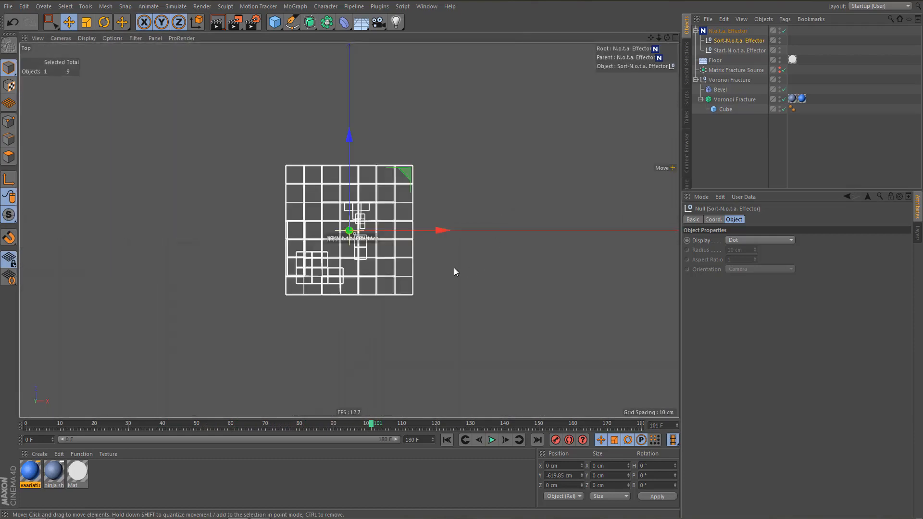
pyautogui.keyDown('alt'); pyautogui.moveTo(456, 272); pyautogui.dragTo(465, 304, button='middle'); pyautogui.keyUp('alt')
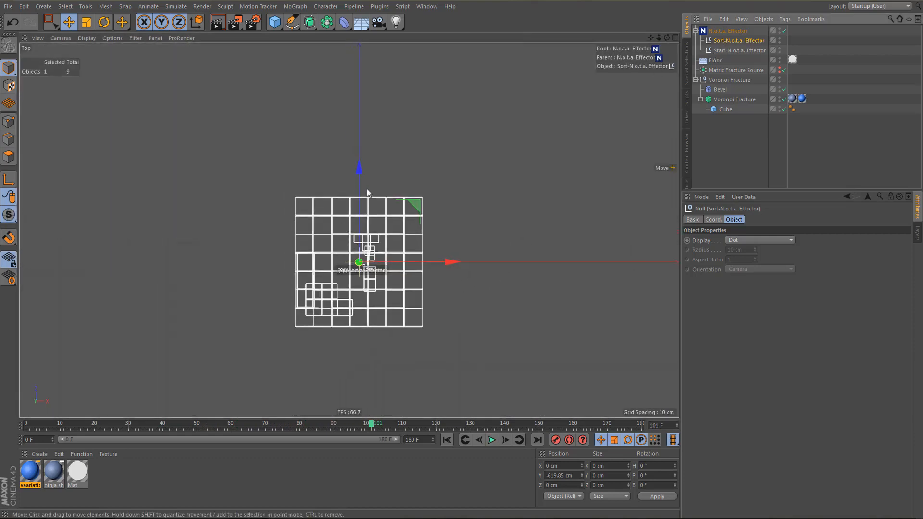
pyautogui.moveTo(367, 175); pyautogui.dragTo(367, 230)
pyautogui.moveTo(451, 318); pyautogui.dragTo(507, 317)
pyautogui.middleClick(449, 304)
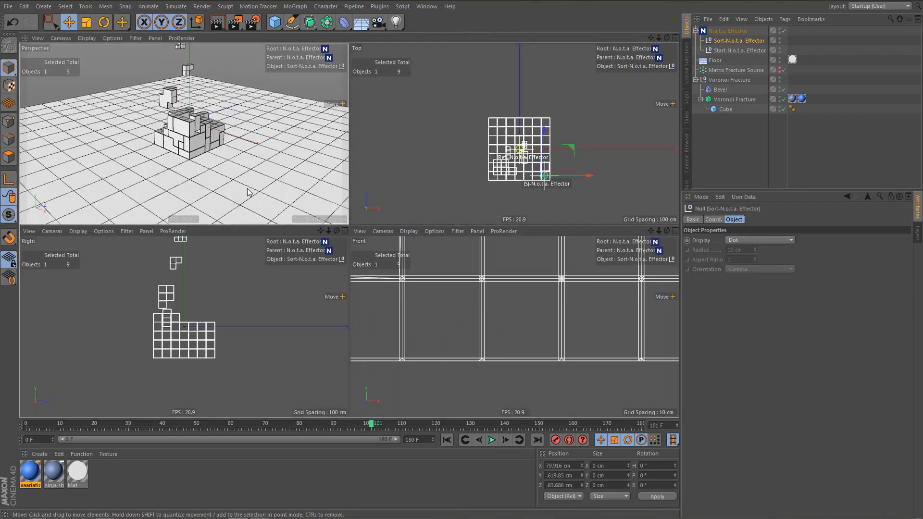
pyautogui.middleClick(248, 193)
# - Replay the assembly from the first frame with the corner sorting, watching the cube up close, and stop at frame 52
pyautogui.click(448, 440)
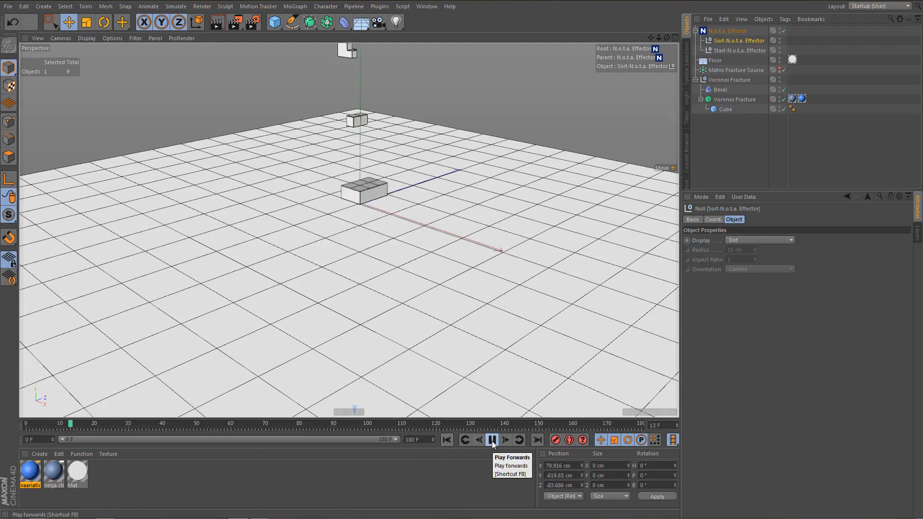
pyautogui.scroll(3, 364, 275)
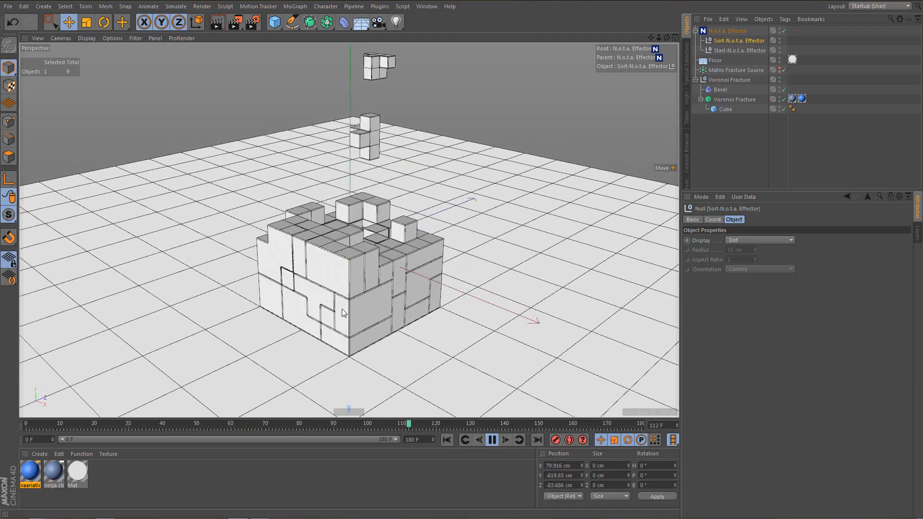
pyautogui.scroll(4, 367, 304)
pyautogui.keyDown('alt'); pyautogui.moveTo(367, 312); pyautogui.dragTo(341, 301, button='middle'); pyautogui.keyUp('alt')
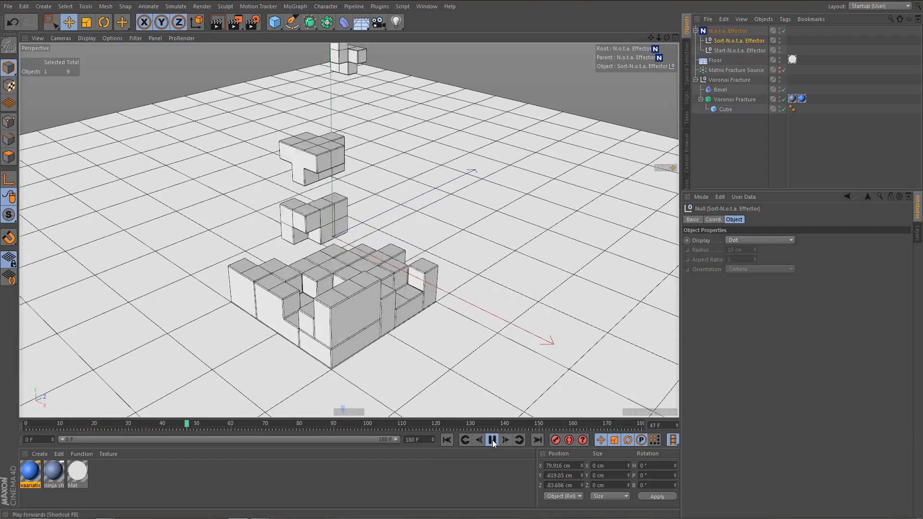
pyautogui.click(491, 440)
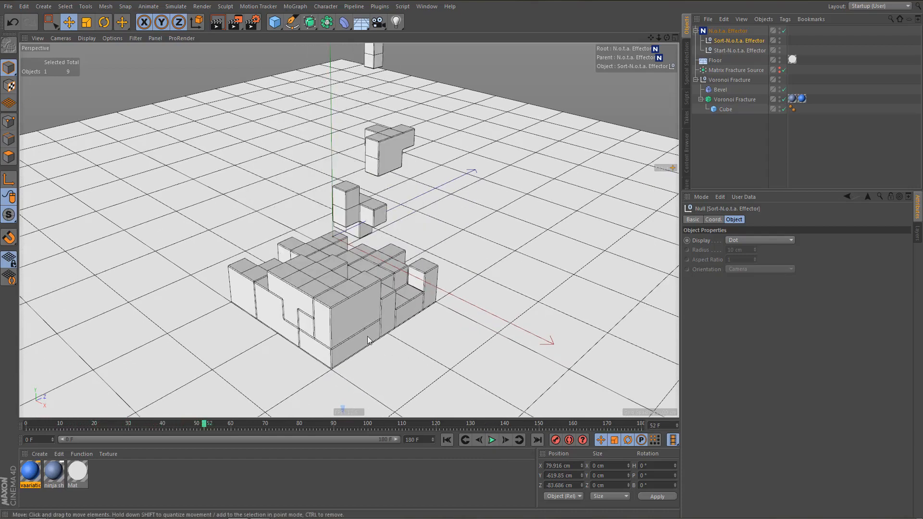
# - Set the N.o.t.a. Effector's random rotation to 180° for H, P and B
pyautogui.click(736, 31)
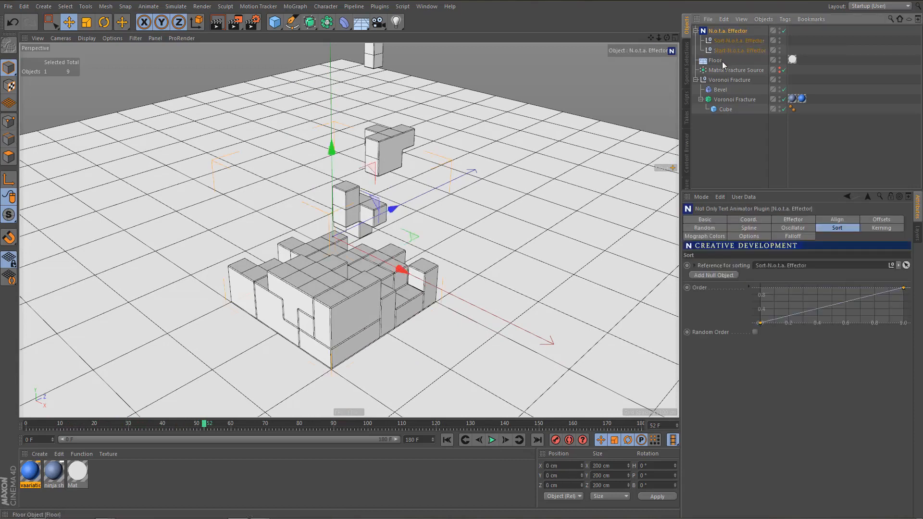
pyautogui.click(717, 229)
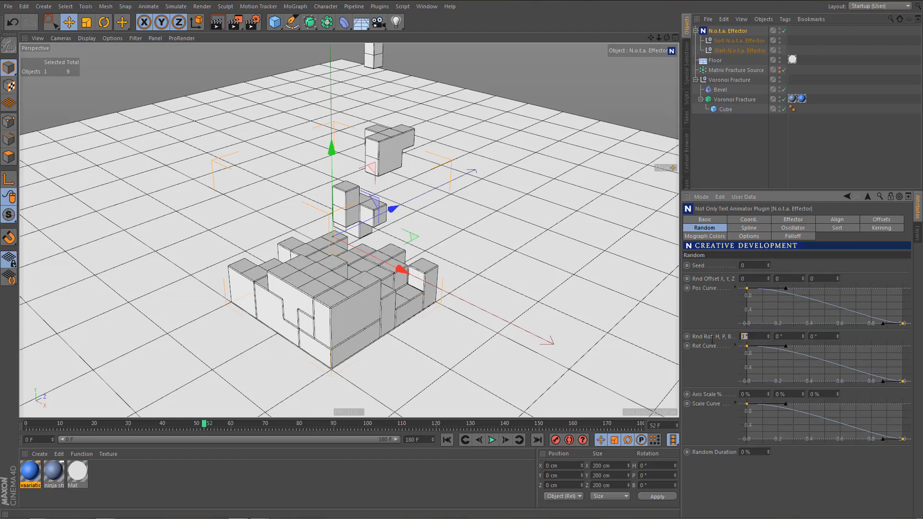
pyautogui.write('180')
pyautogui.press('Tab')
pyautogui.write('180')
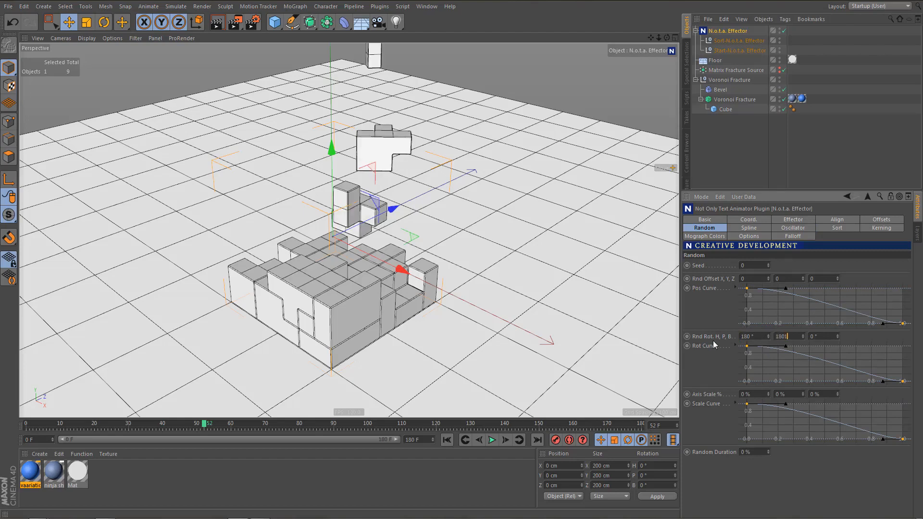
pyautogui.press('Tab')
pyautogui.write('180')
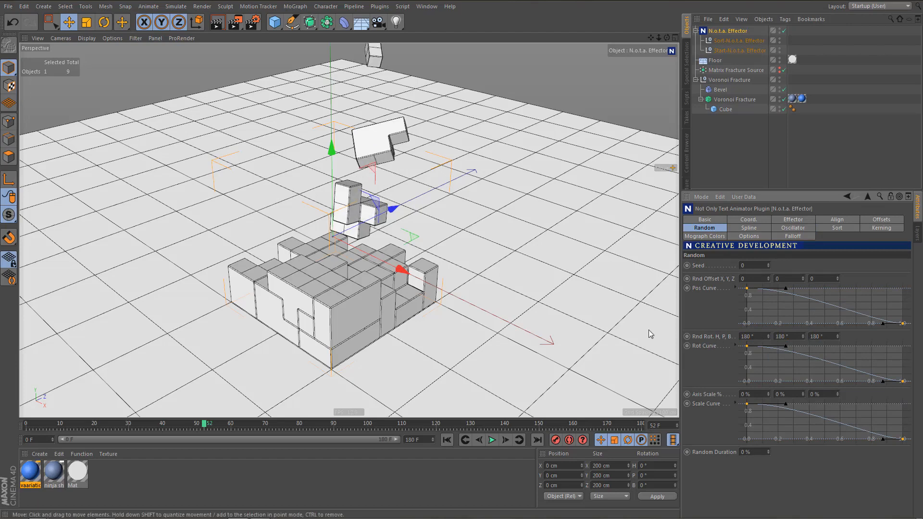
# - Play the randomly rotating blocks from frame 0 to frame 67 and view the paused cluster up close
pyautogui.click(448, 440)
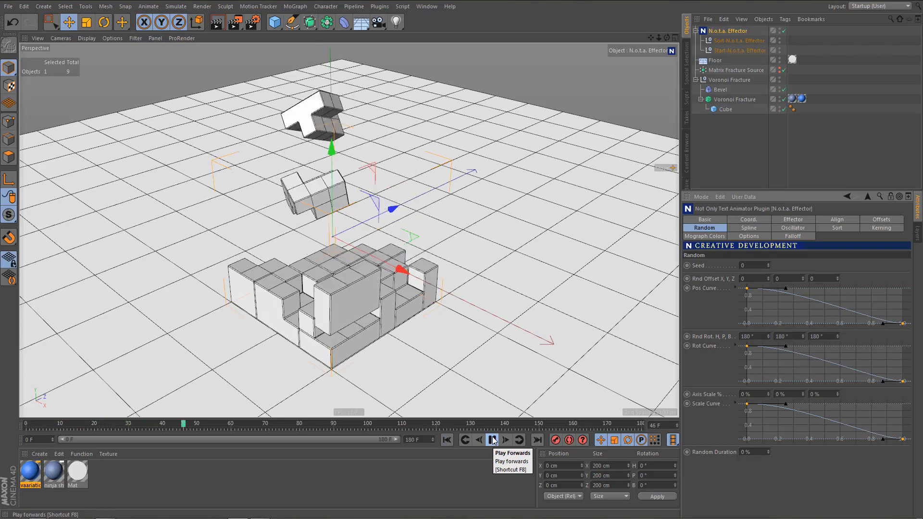
pyautogui.click(495, 441)
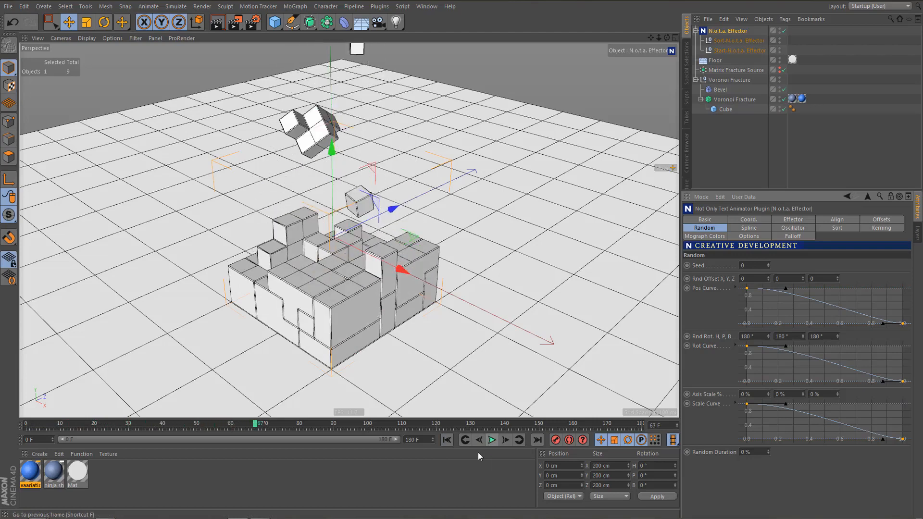
pyautogui.keyDown('alt'); pyautogui.moveTo(397, 318); pyautogui.dragTo(407, 318, button='middle'); pyautogui.keyUp('alt')
pyautogui.keyDown('alt'); pyautogui.moveTo(398, 318); pyautogui.dragTo(405, 319, button='right'); pyautogui.keyUp('alt')
pyautogui.keyDown('alt'); pyautogui.moveTo(404, 322); pyautogui.dragTo(411, 337); pyautogui.keyUp('alt')
pyautogui.keyDown('alt'); pyautogui.moveTo(412, 334); pyautogui.dragTo(416, 334, button='right'); pyautogui.keyUp('alt')
# - Add a Delay effector to the inner Voronoi Fracture and play the animation from the start to frame 174
pyautogui.click(735, 100)
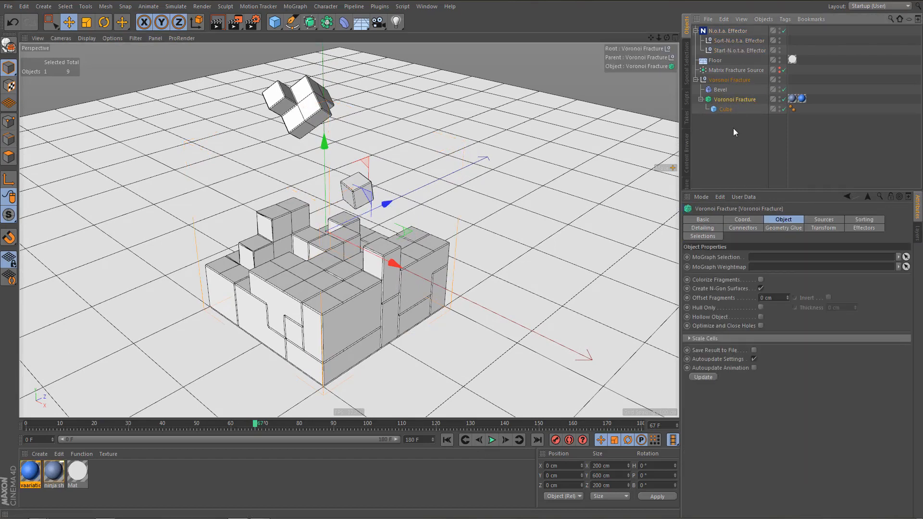
pyautogui.click(300, 6)
pyautogui.moveTo(306, 24)
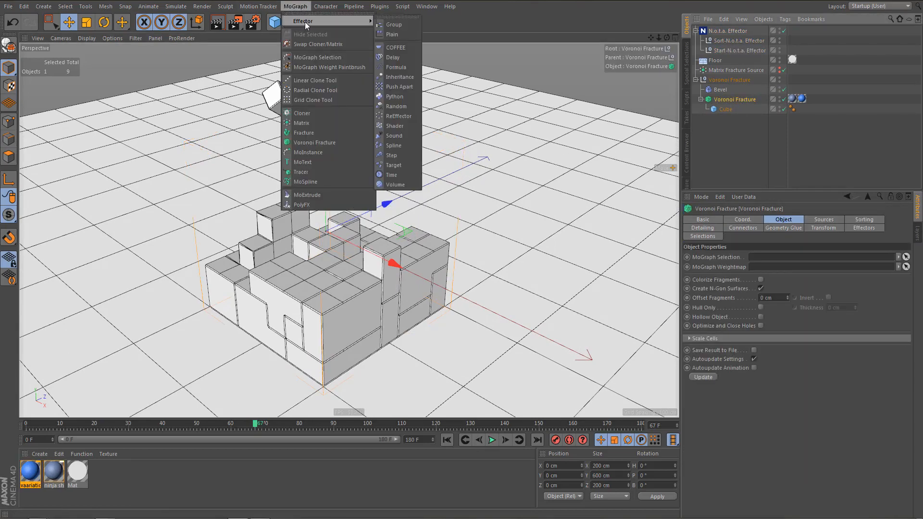
pyautogui.click(401, 58)
pyautogui.click(447, 440)
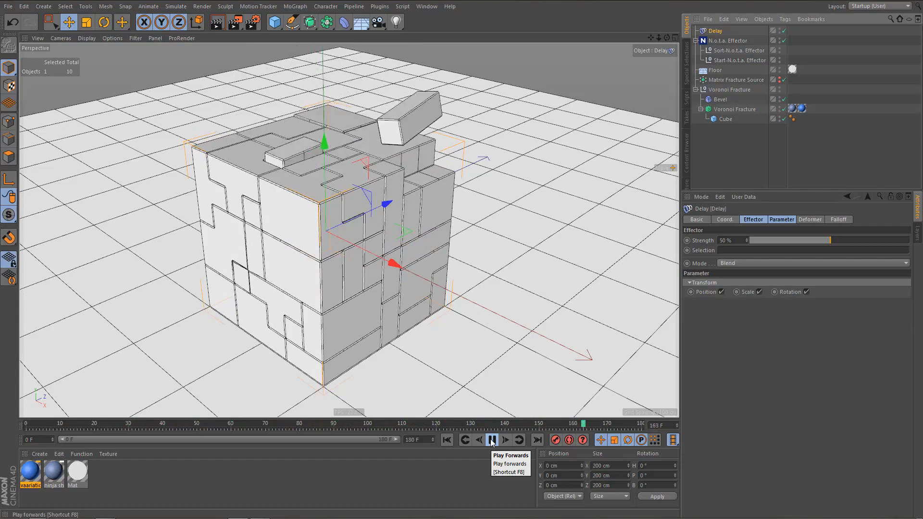
pyautogui.click(492, 440)
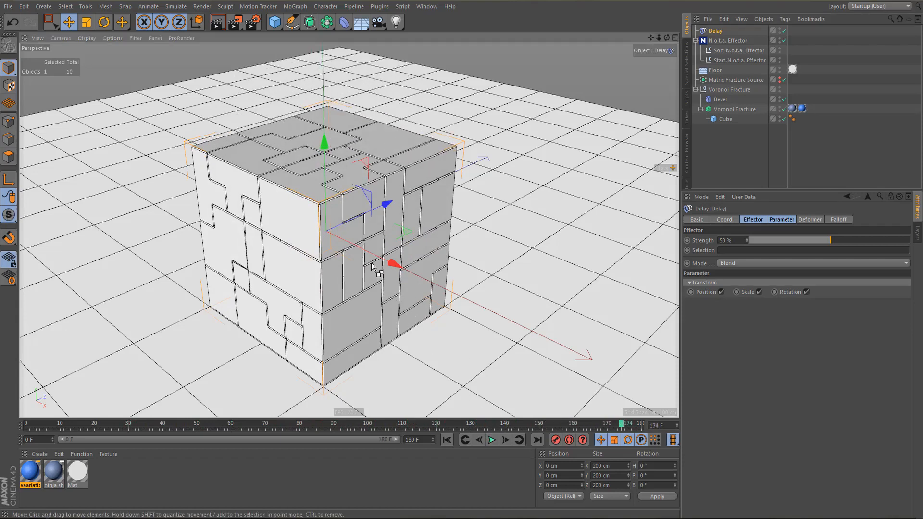
# - Configure the render output to All Frames at a width of 1920 pixels with the ratio locked, and close the render settings
pyautogui.hotkey('ctrl', 'b')
pyautogui.click(525, 136)
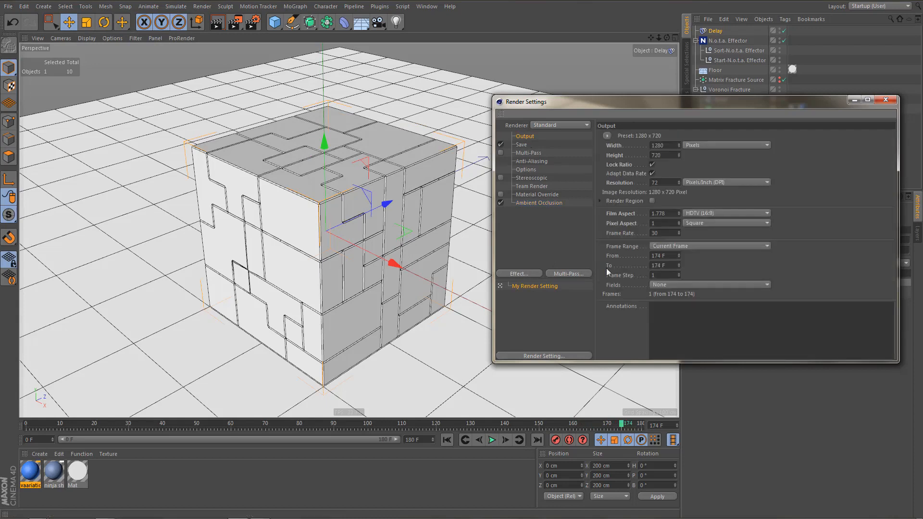
pyautogui.click(683, 248)
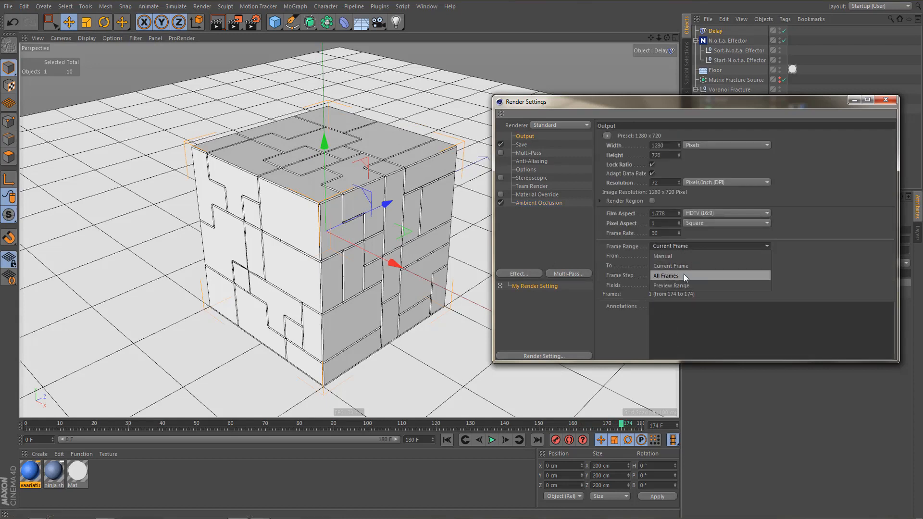
pyautogui.click(685, 277)
pyautogui.doubleClick(669, 146)
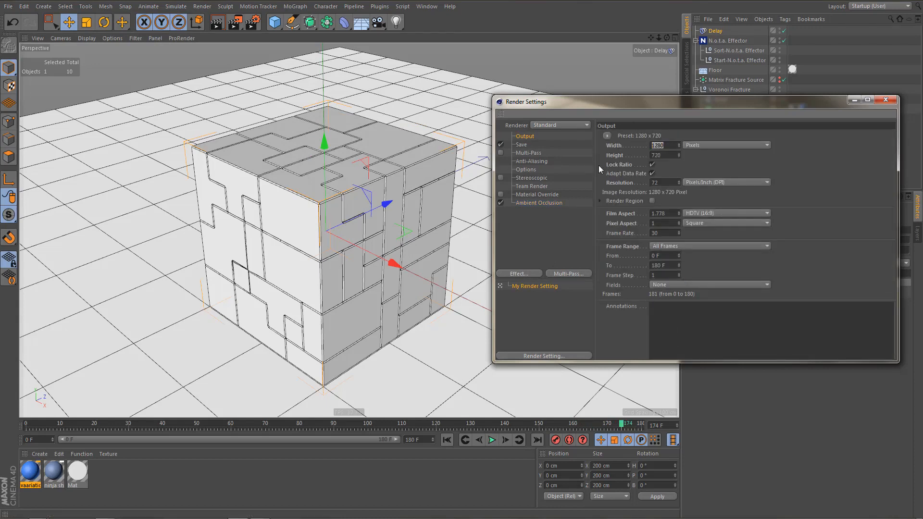
pyautogui.write('1920')
pyautogui.press('Return')
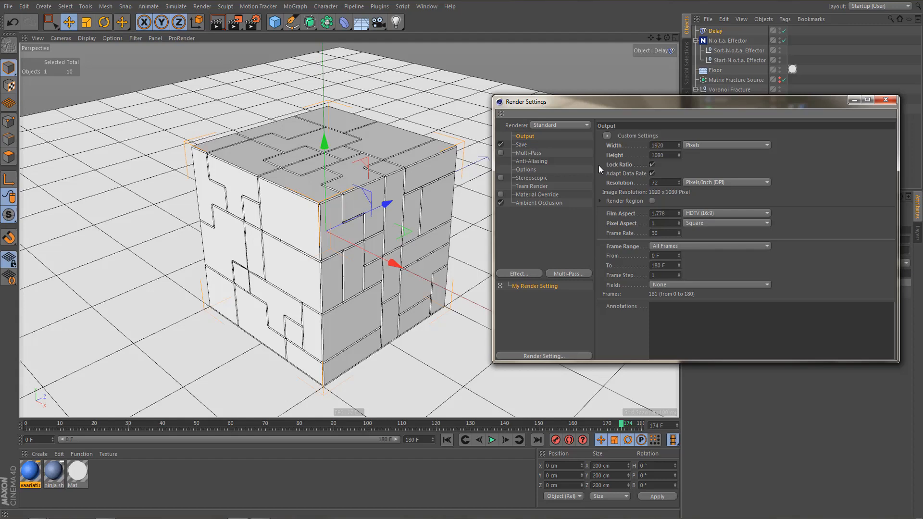
pyautogui.click(888, 100)
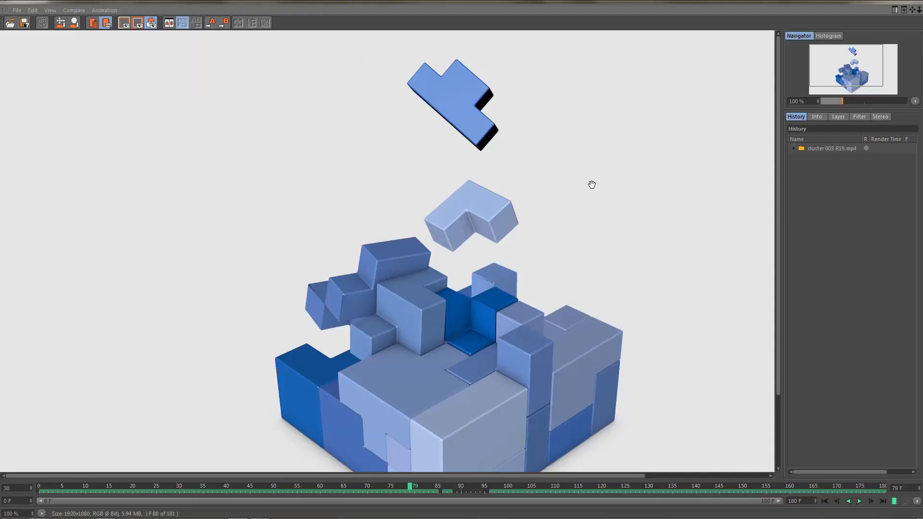
# - Play the rendered clip cluster 003 R19.mp4 from the beginning and stop at frame 107
pyautogui.click(825, 501)
pyautogui.click(860, 501)
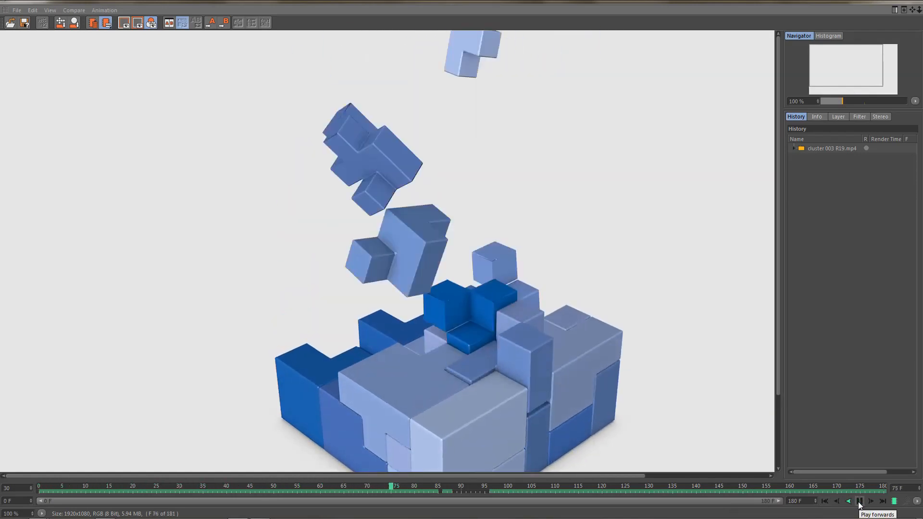
pyautogui.click(860, 502)
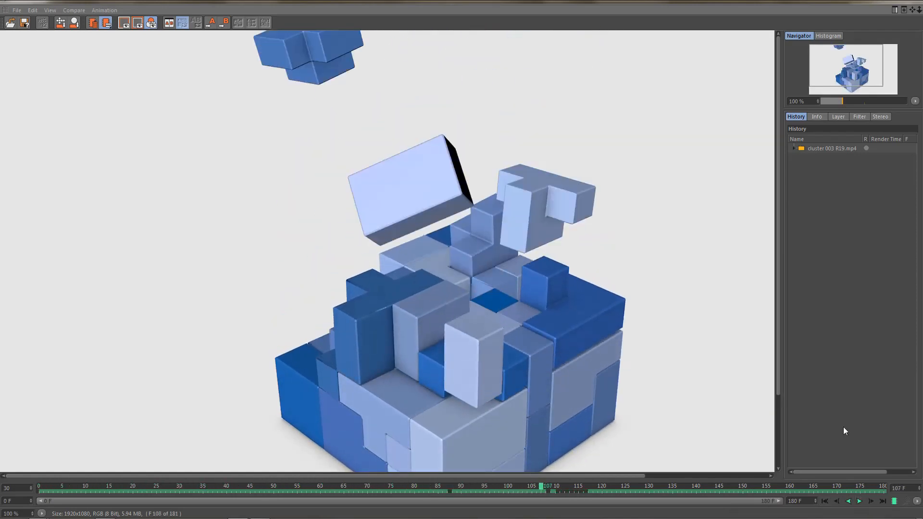